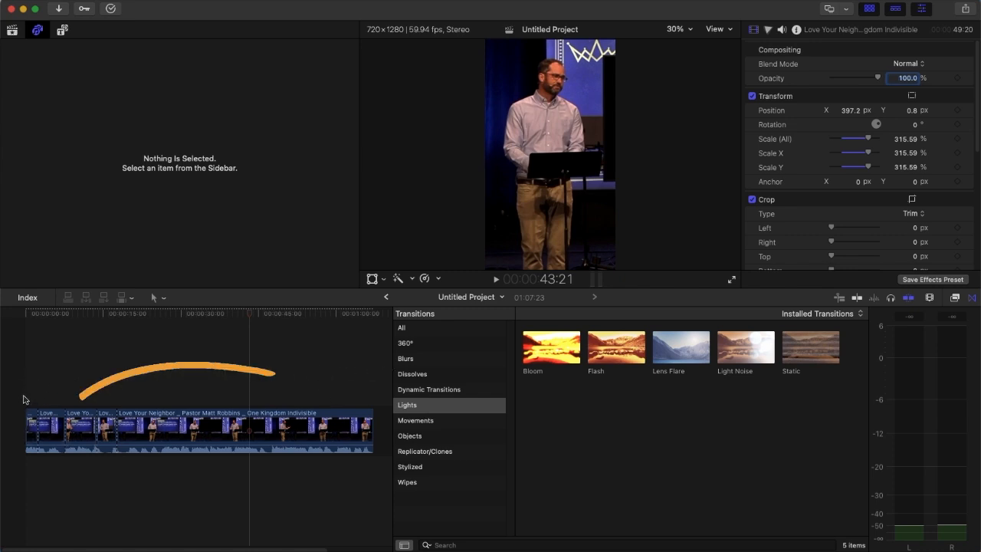
- Scrub through the first half of the timeline to review the cuts and how the speaker is framed
{"action": "mouse_move", "coordinate": [40, 312]}
{"action": "left_mouse_down"}
{"action": "mouse_move", "coordinate": [282, 314]}
{"action": "mouse_move", "coordinate": [197, 322]}
{"action": "mouse_move", "coordinate": [315, 320]}
{"action": "mouse_move", "coordinate": [164, 324]}
{"action": "mouse_move", "coordinate": [148, 316]}
{"action": "mouse_move", "coordinate": [377, 326]}
{"action": "mouse_move", "coordinate": [261, 322]}
{"action": "mouse_move", "coordinate": [376, 331]}
{"action": "mouse_move", "coordinate": [63, 347]}
{"action": "mouse_move", "coordinate": [175, 341]}
{"action": "left_mouse_up"}
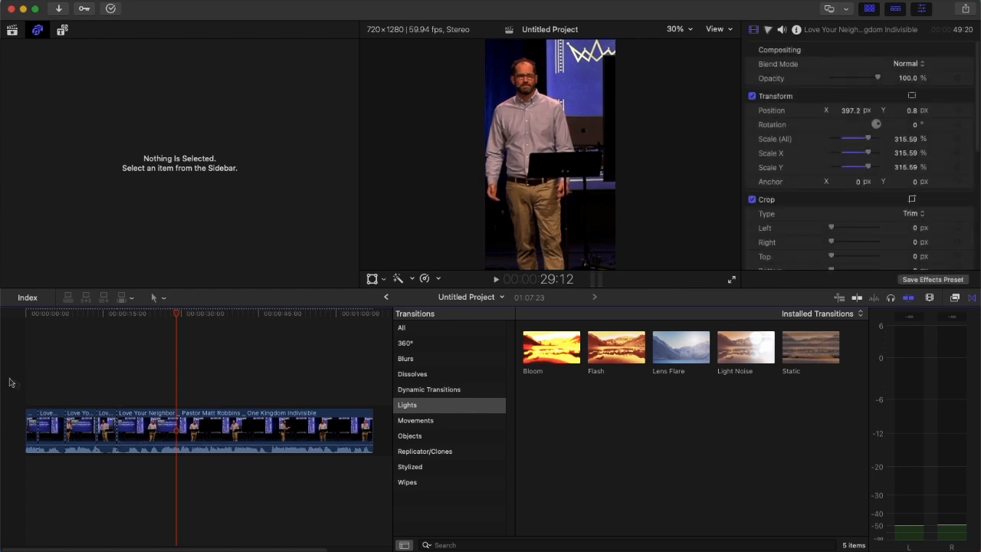
{"action": "left_click_drag", "start_coordinate": [80, 312], "coordinate": [218, 343]}
{"action": "left_click", "coordinate": [39, 394]}
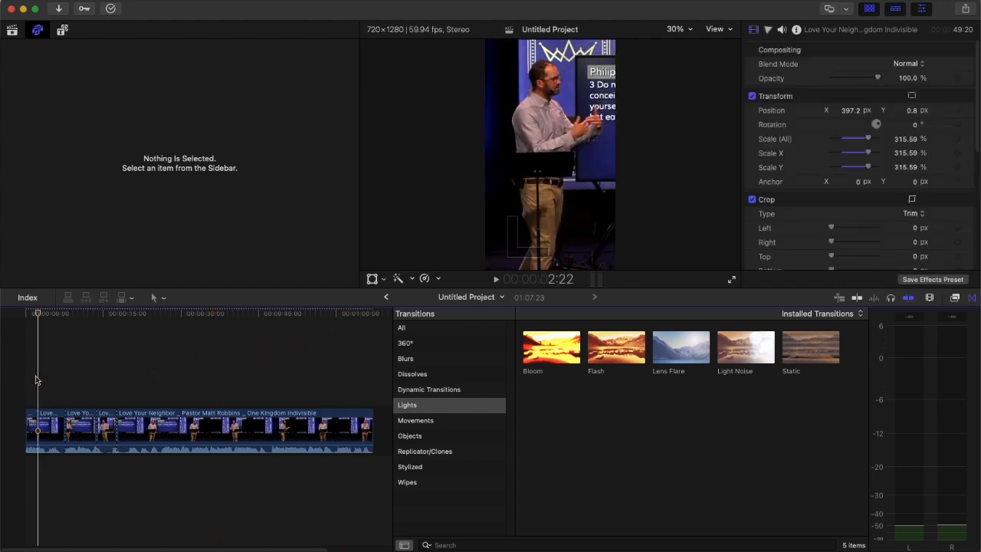
{"action": "left_click_drag", "start_coordinate": [36, 315], "coordinate": [106, 348]}
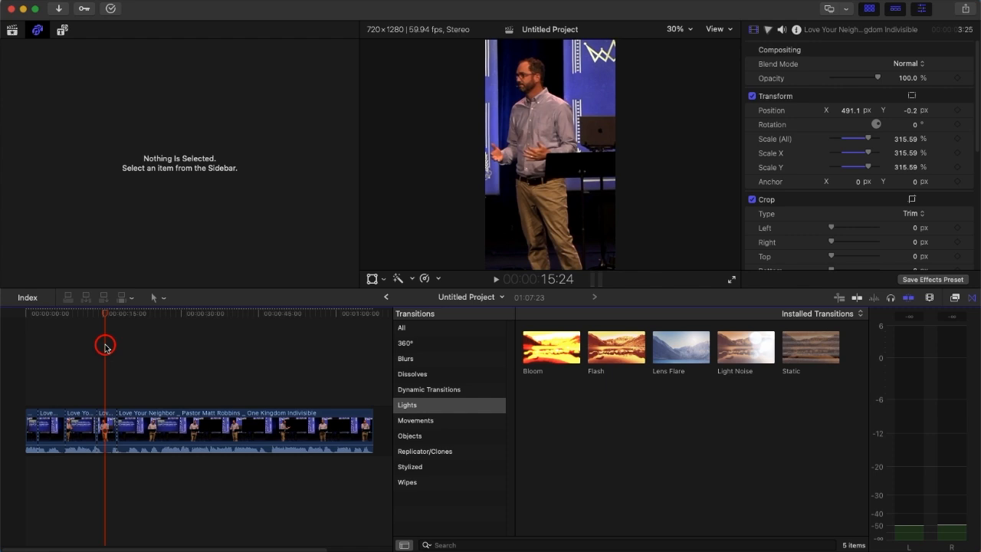
{"action": "mouse_move", "coordinate": [105, 346]}
{"action": "left_mouse_down"}
{"action": "mouse_move", "coordinate": [125, 342]}
{"action": "mouse_move", "coordinate": [30, 351]}
{"action": "mouse_move", "coordinate": [92, 358]}
{"action": "left_mouse_up"}
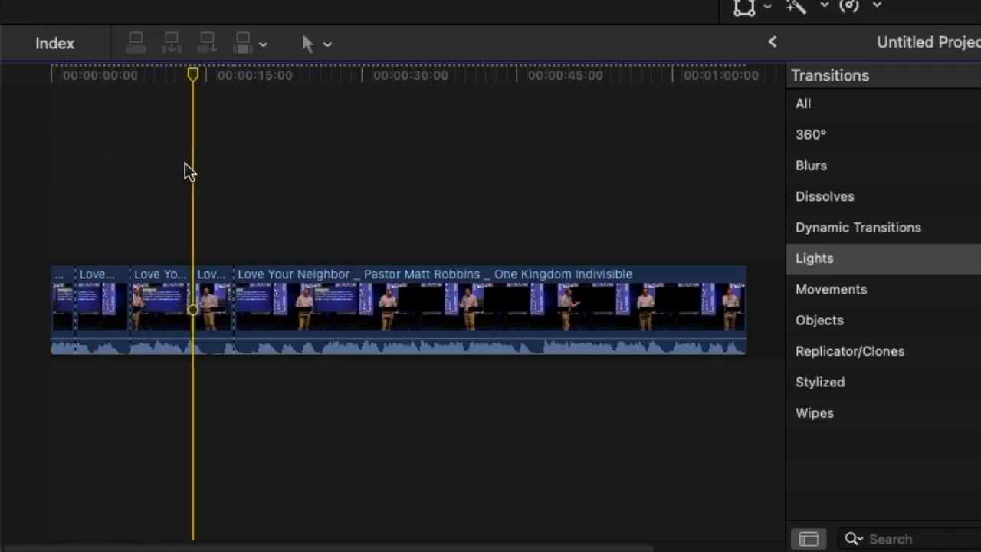
- Split the short clip around the 00:00:15:00 mark and trim the unwanted ending off its first part
{"action": "key", "text": "super+equal"}
{"action": "key", "text": "super+equal"}
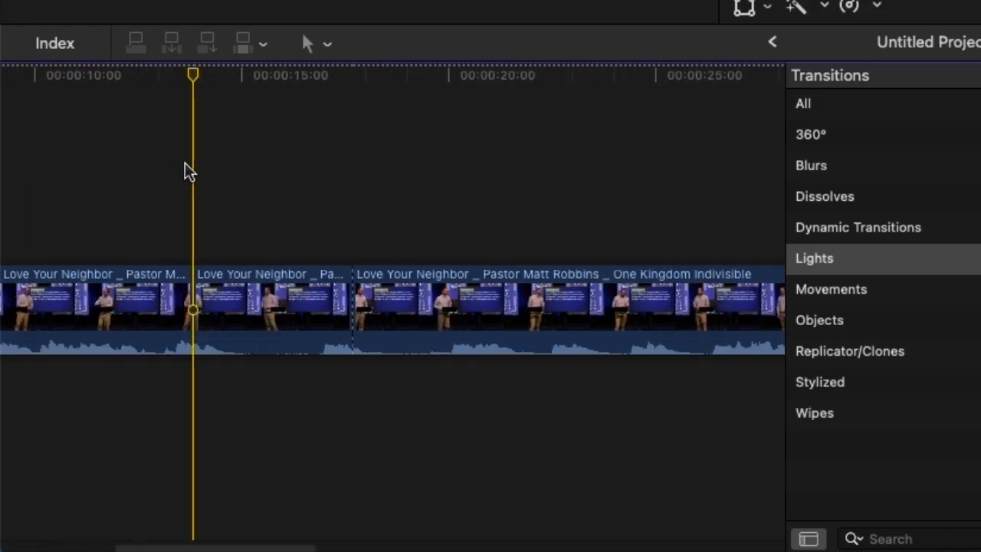
{"action": "left_click", "coordinate": [315, 210]}
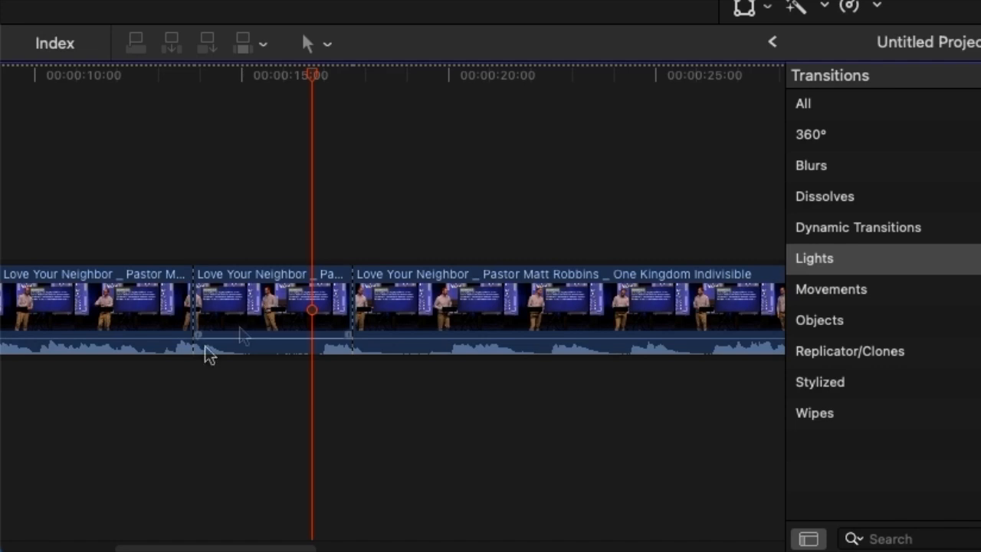
{"action": "left_click", "coordinate": [316, 310]}
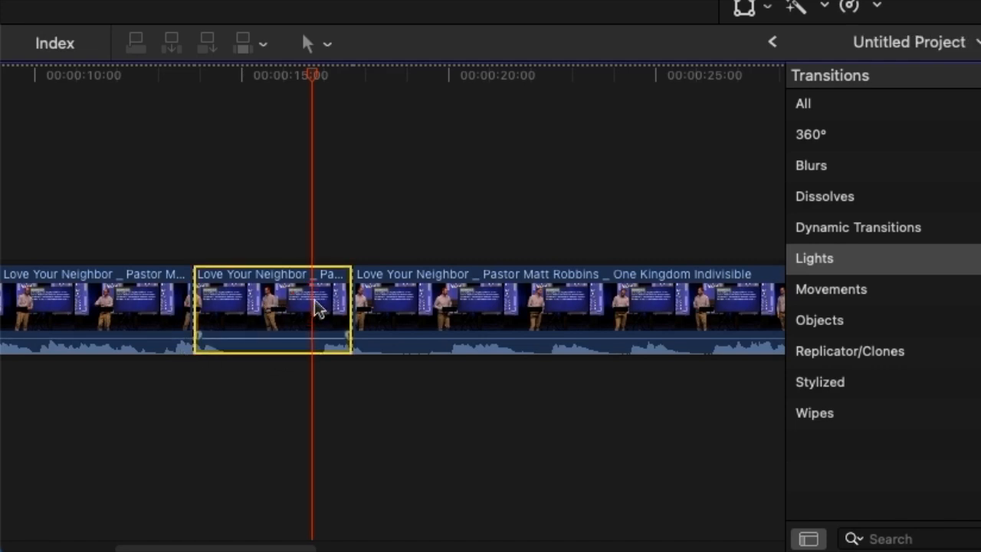
{"action": "key", "text": "super+b"}
{"action": "left_click_drag", "start_coordinate": [310, 288], "coordinate": [242, 288]}
{"action": "left_click", "coordinate": [135, 180]}
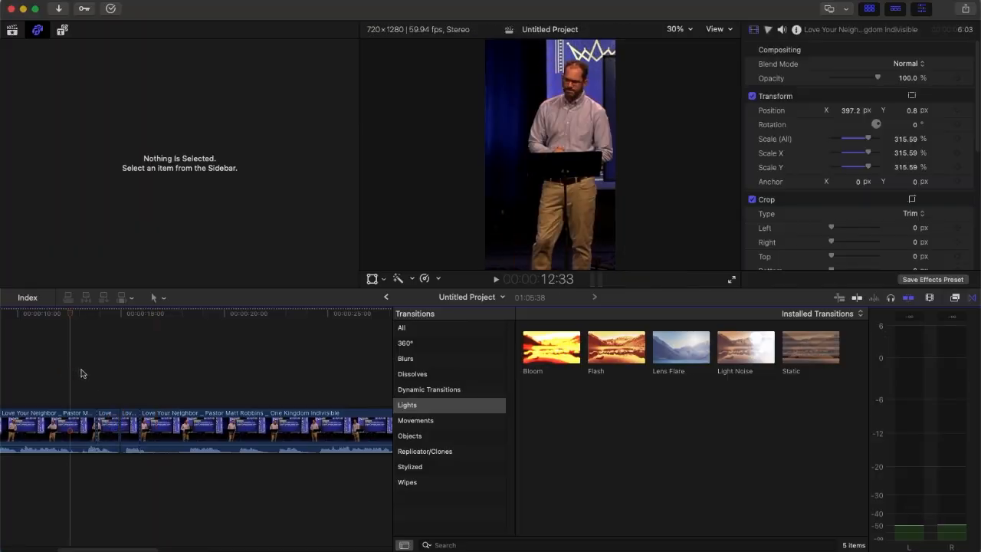
- Split the long remaining clip at 00:00:18:17, where the speaker drifts out of the frame's centre
{"action": "left_click_drag", "start_coordinate": [92, 314], "coordinate": [114, 318]}
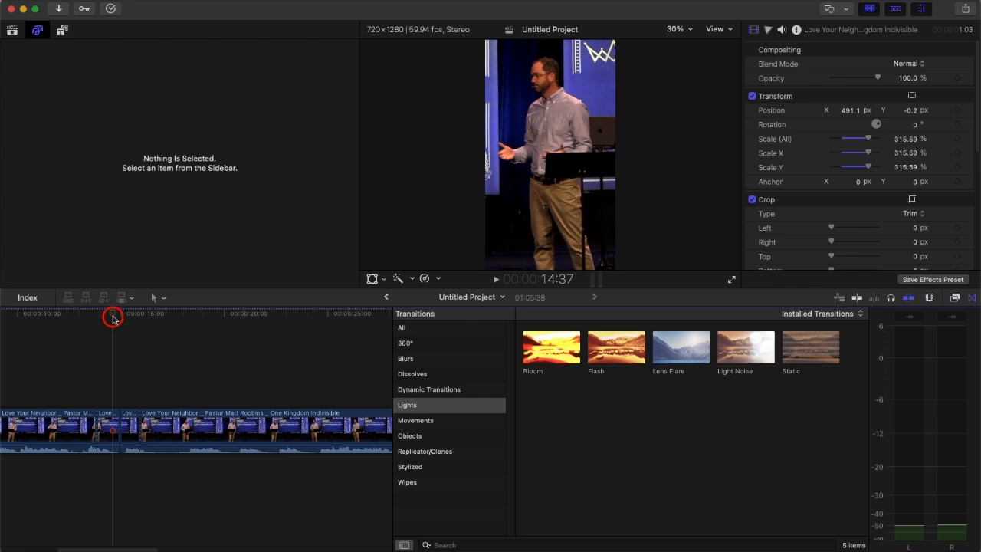
{"action": "left_click_drag", "start_coordinate": [106, 315], "coordinate": [188, 303]}
{"action": "left_click", "coordinate": [188, 436]}
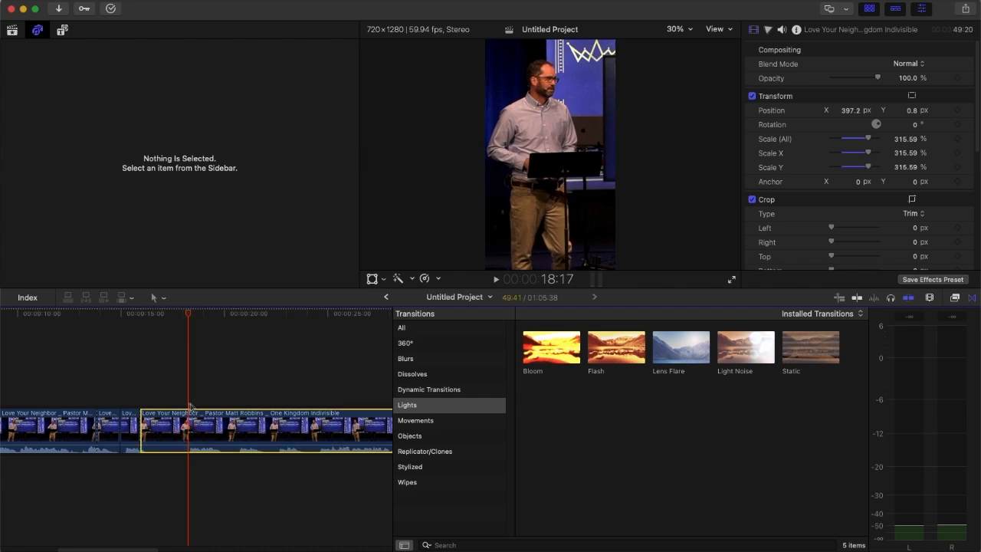
{"action": "key", "text": "super+b"}
- Reframe the short clip ending at 00:00:18:17 with Transform, shifting its position to X 434.2 px and Y -0.2 px
{"action": "left_click", "coordinate": [166, 390]}
{"action": "left_click", "coordinate": [165, 430]}
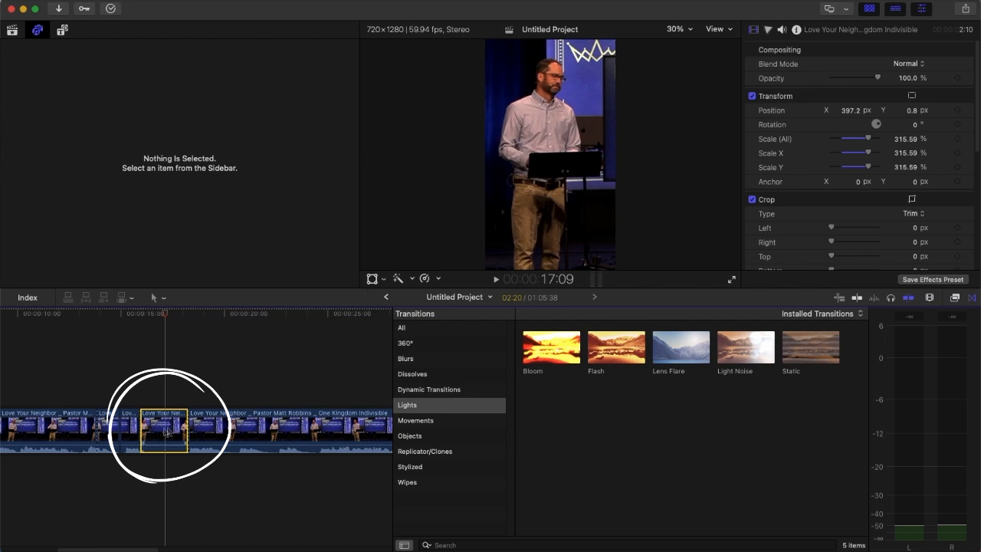
{"action": "left_click", "coordinate": [371, 278]}
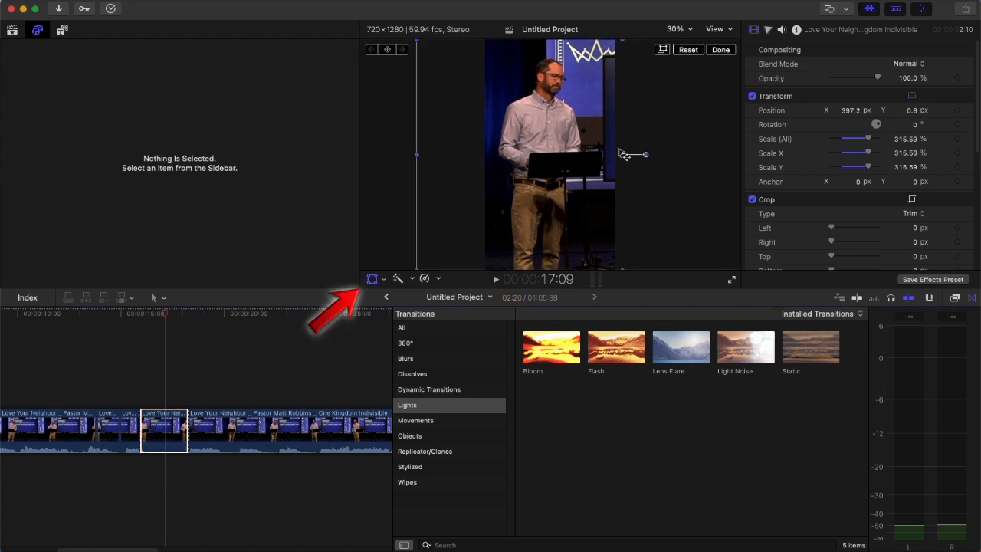
{"action": "left_click_drag", "start_coordinate": [634, 159], "coordinate": [640, 158]}
{"action": "left_click", "coordinate": [722, 52]}
{"action": "mouse_move", "coordinate": [169, 313]}
{"action": "left_mouse_down"}
{"action": "mouse_move", "coordinate": [145, 313]}
{"action": "mouse_move", "coordinate": [186, 312]}
{"action": "left_mouse_up"}
{"action": "scroll", "coordinate": [258, 387], "scroll_direction": "right", "scroll_amount": 5}
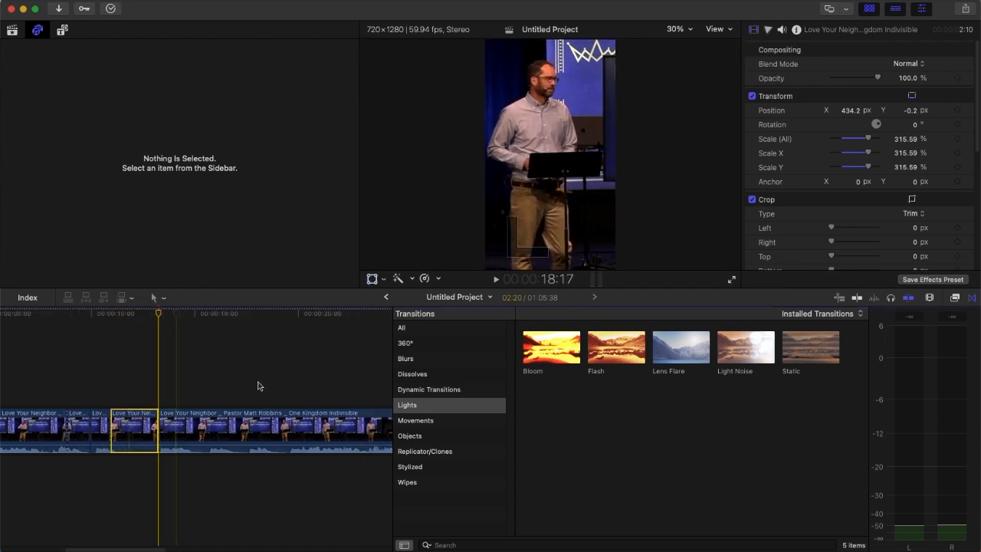
- Split the long remaining clip again at 00:00:23:55
{"action": "left_click", "coordinate": [136, 387]}
{"action": "key", "text": "super+z"}
{"action": "mouse_move", "coordinate": [137, 312]}
{"action": "left_mouse_down"}
{"action": "mouse_move", "coordinate": [352, 313]}
{"action": "mouse_move", "coordinate": [131, 323]}
{"action": "mouse_move", "coordinate": [221, 322]}
{"action": "left_mouse_up"}
- Reframe the clip between 00:00:18:17 and 00:00:23:55 with Transform, shifting the picture left to centre the speaker
{"action": "left_click", "coordinate": [190, 429]}
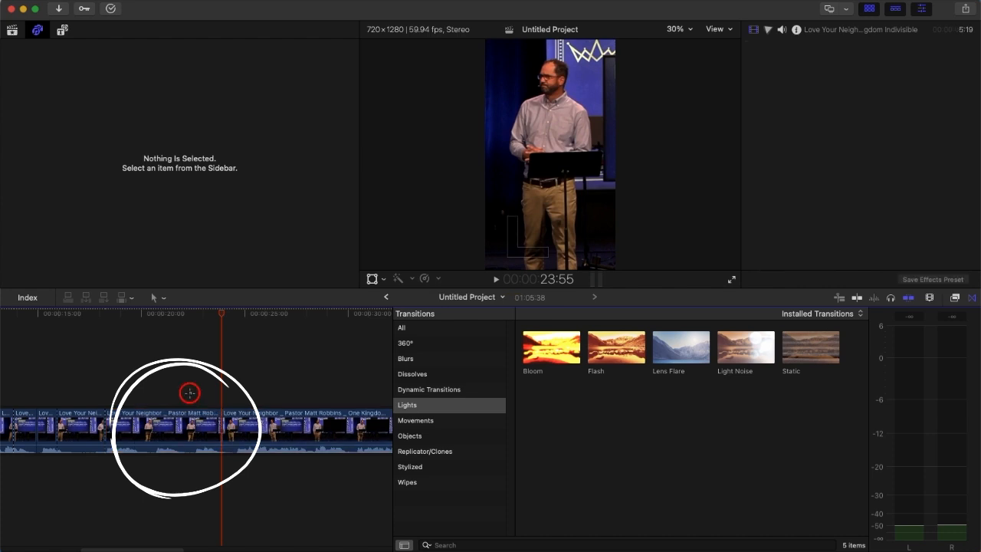
{"action": "left_click", "coordinate": [371, 279]}
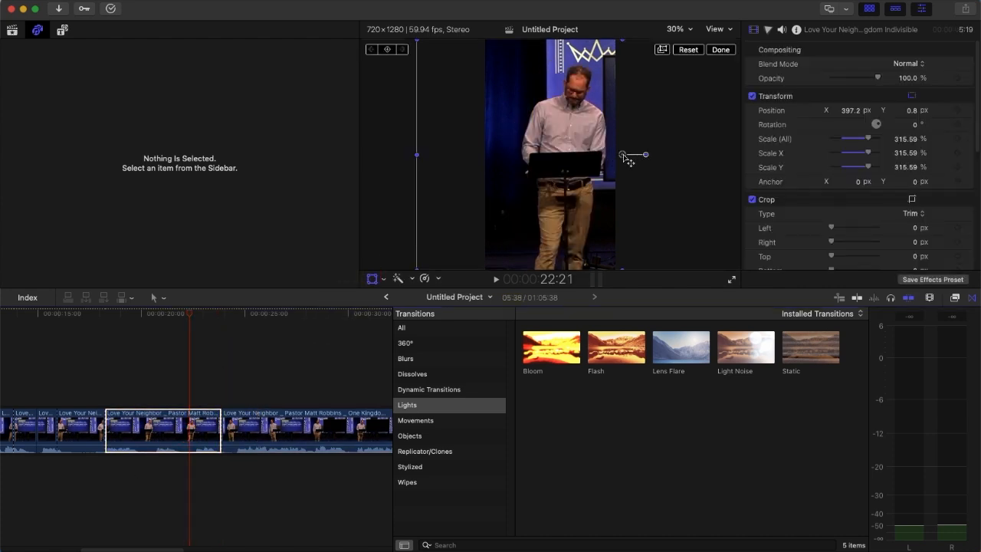
{"action": "left_click_drag", "start_coordinate": [628, 158], "coordinate": [610, 156]}
{"action": "left_click", "coordinate": [720, 49]}
- Reframe the clip around 00:00:34:12 with Transform, shifting its position to X 360.2 px and Y -0.2 px
{"action": "left_click_drag", "start_coordinate": [192, 315], "coordinate": [176, 329]}
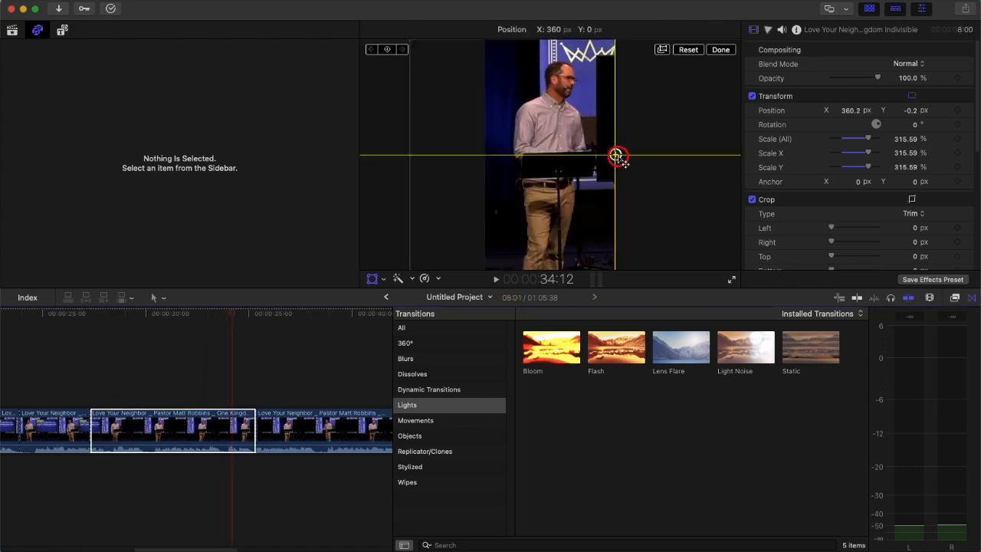
{"action": "left_click_drag", "start_coordinate": [618, 153], "coordinate": [616, 154]}
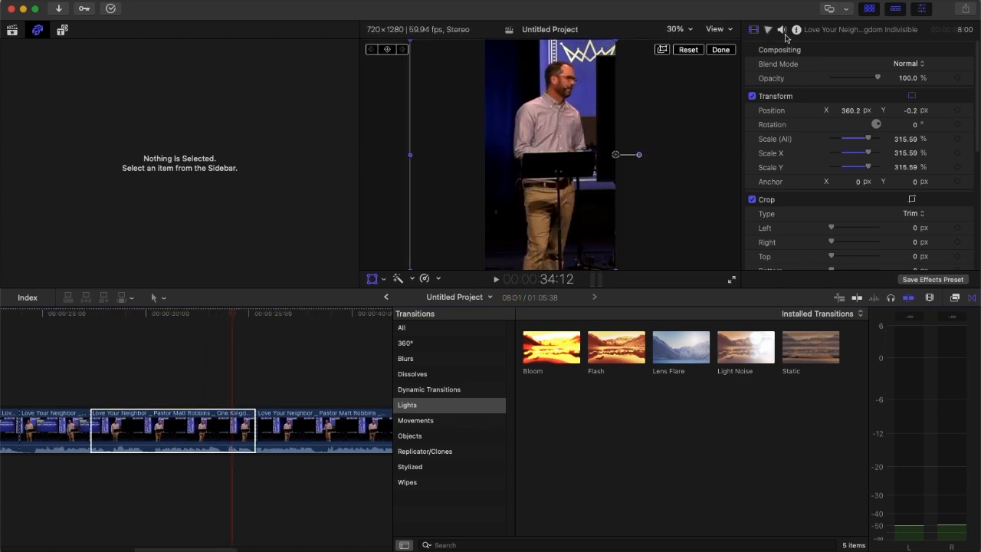
{"action": "left_click", "coordinate": [732, 52]}
{"action": "scroll", "coordinate": [291, 370], "scroll_direction": "right", "scroll_amount": 5}
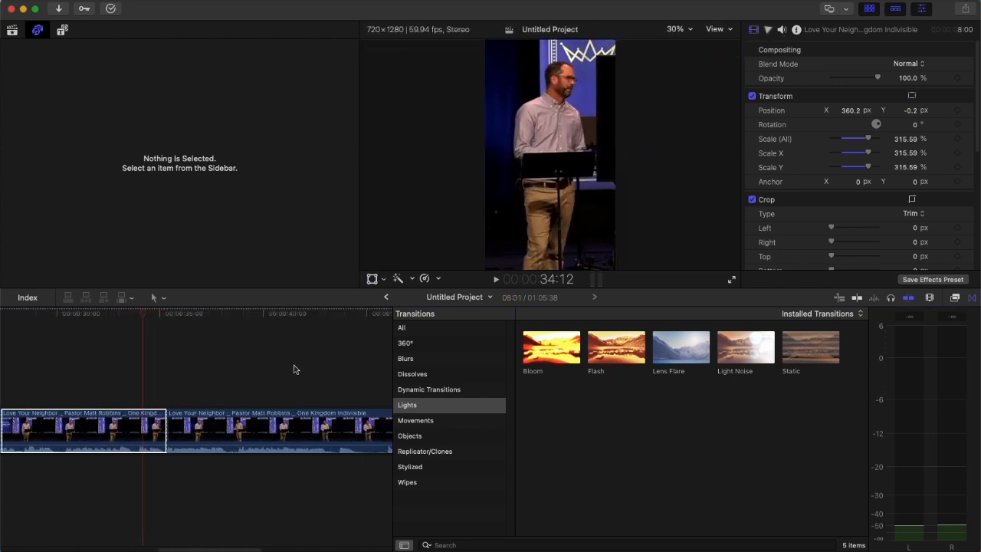
- Look over the edited timeline from its first clip to its end and back
{"action": "key", "text": "super+minus"}
{"action": "key", "text": "super+equal"}
{"action": "key", "text": "super+minus"}
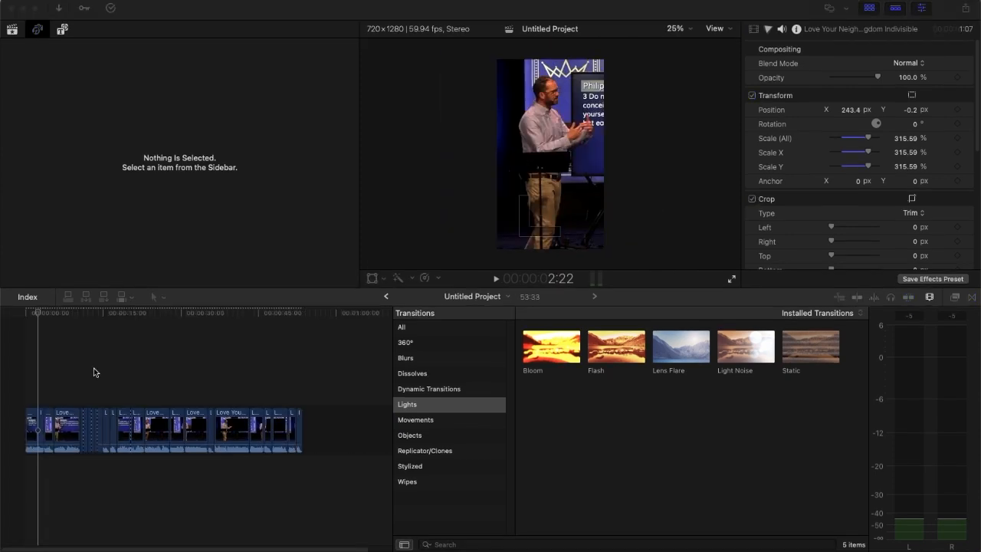
{"action": "left_click", "coordinate": [50, 313]}
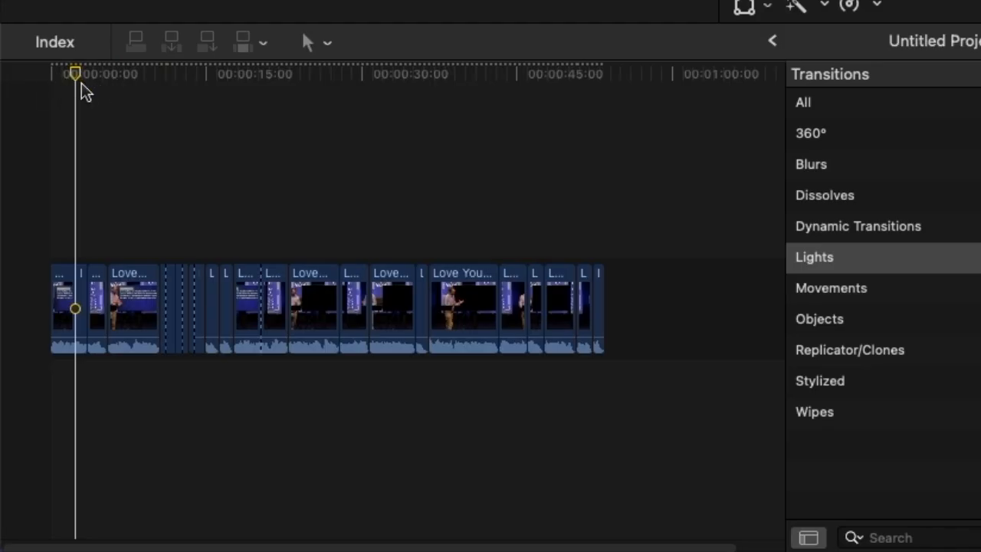
{"action": "left_click_drag", "start_coordinate": [84, 92], "coordinate": [64, 160]}
{"action": "key", "text": "super+equal"}
{"action": "left_click_drag", "start_coordinate": [189, 546], "coordinate": [709, 529]}
{"action": "left_click", "coordinate": [630, 74]}
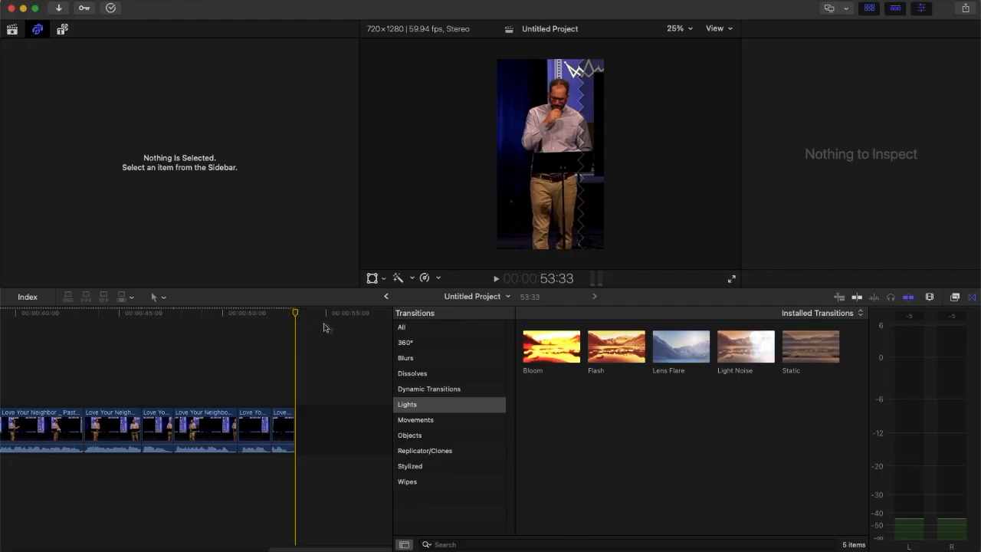
{"action": "left_click", "coordinate": [306, 549]}
{"action": "left_click_drag", "start_coordinate": [306, 548], "coordinate": [23, 546]}
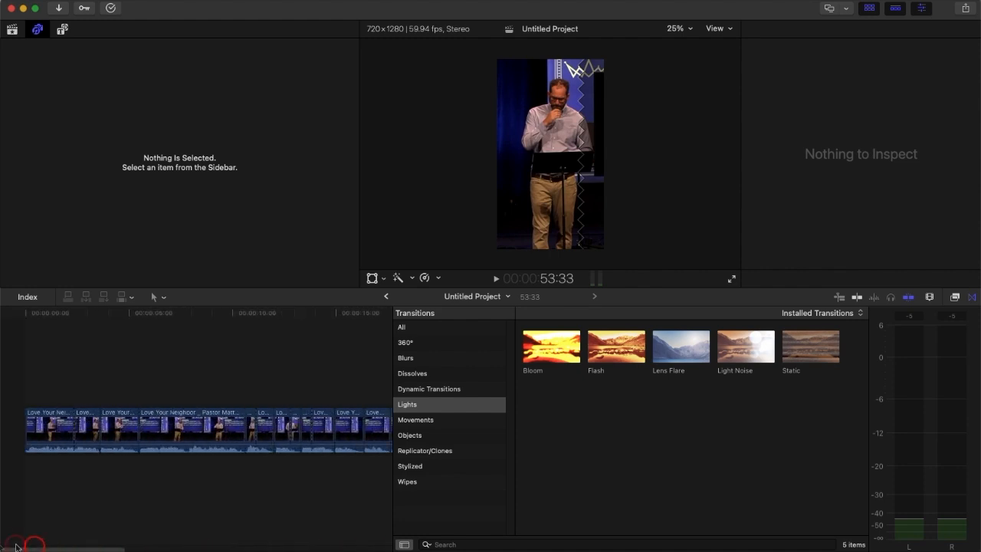
- Switch to Canva and create a blank Mobile Video design at 1080 × 1920 px
{"action": "key", "text": "super+4"}
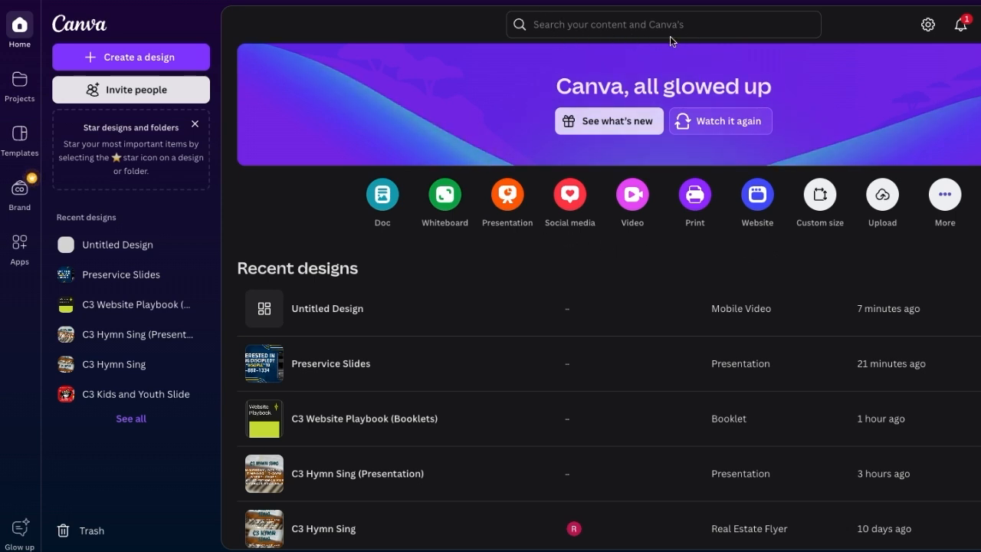
{"action": "left_click", "coordinate": [632, 198]}
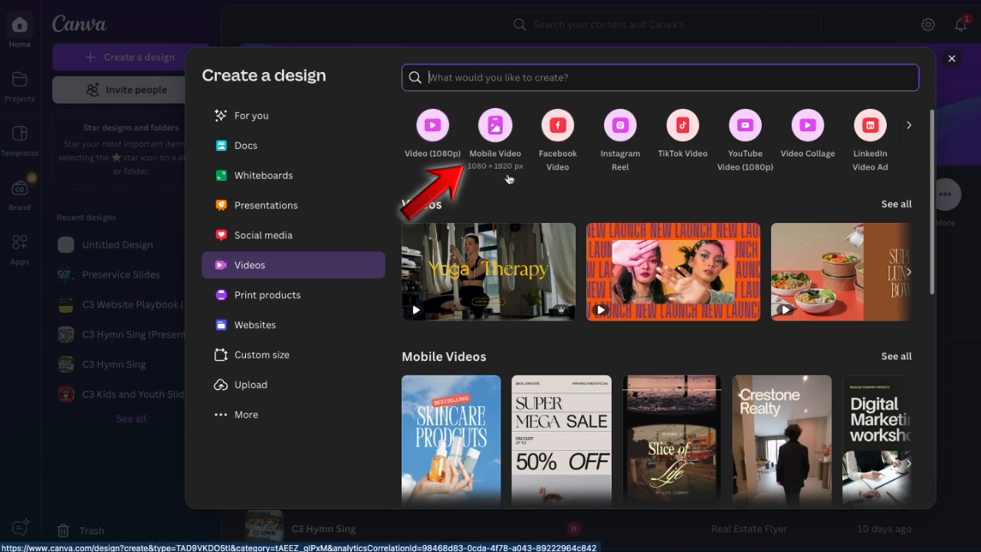
{"action": "left_click", "coordinate": [506, 132]}
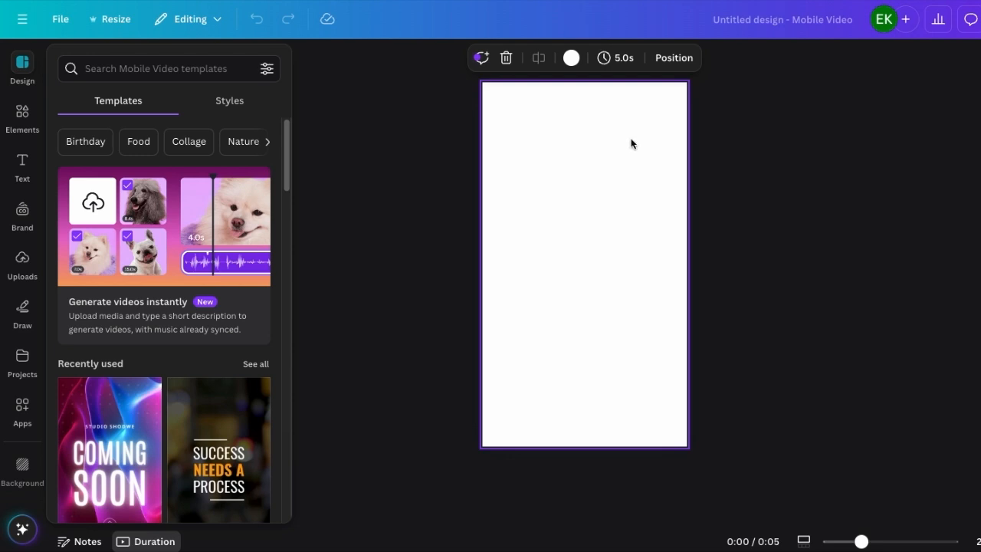
- Add the exported sermon video to the blank page, pause its playback and deselect it
{"action": "left_click_drag", "start_coordinate": [935, 166], "coordinate": [647, 246]}
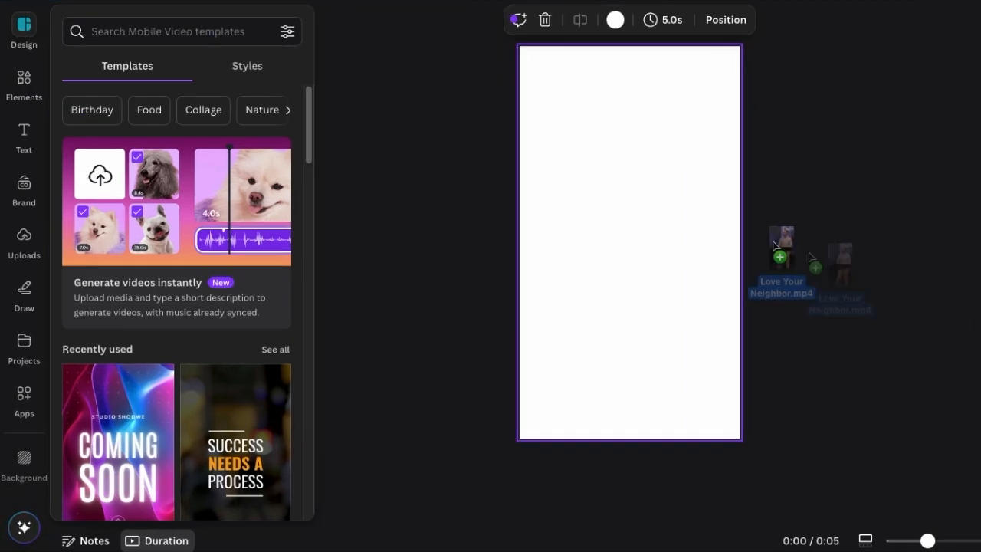
{"action": "left_click_drag", "start_coordinate": [695, 223], "coordinate": [696, 223]}
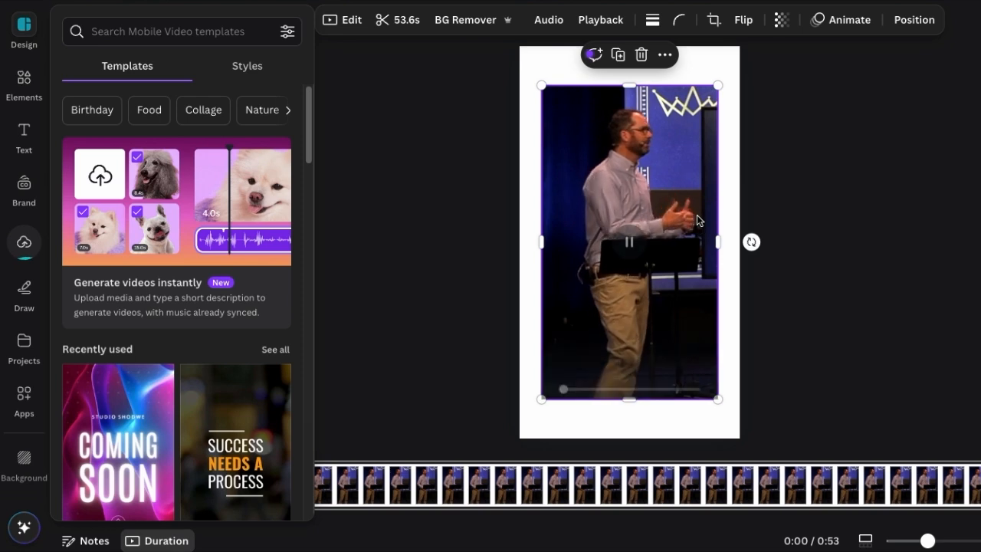
{"action": "left_click", "coordinate": [630, 244]}
{"action": "left_click", "coordinate": [824, 179]}
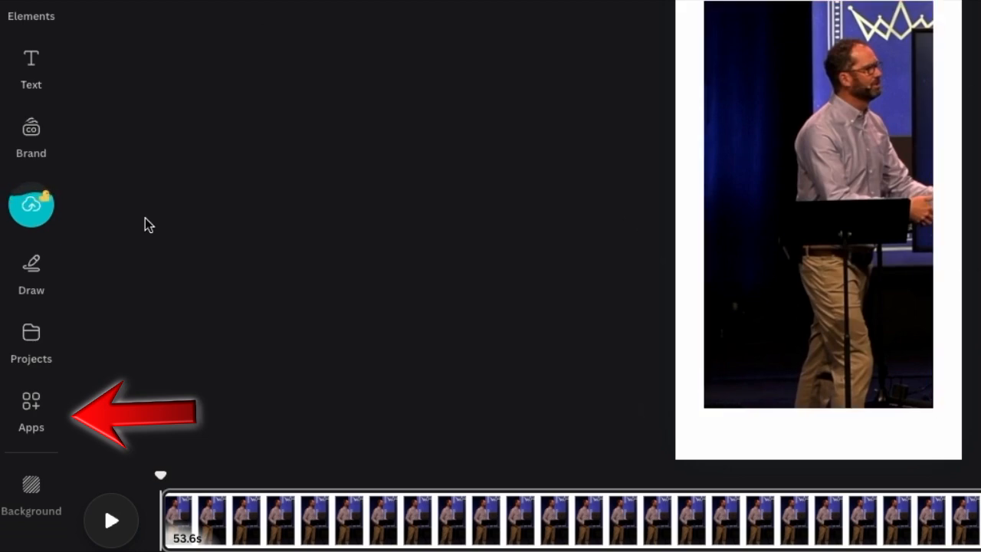
- Search the Canva apps for "veed" and open Subtitles by VEED
{"action": "left_click", "coordinate": [31, 410]}
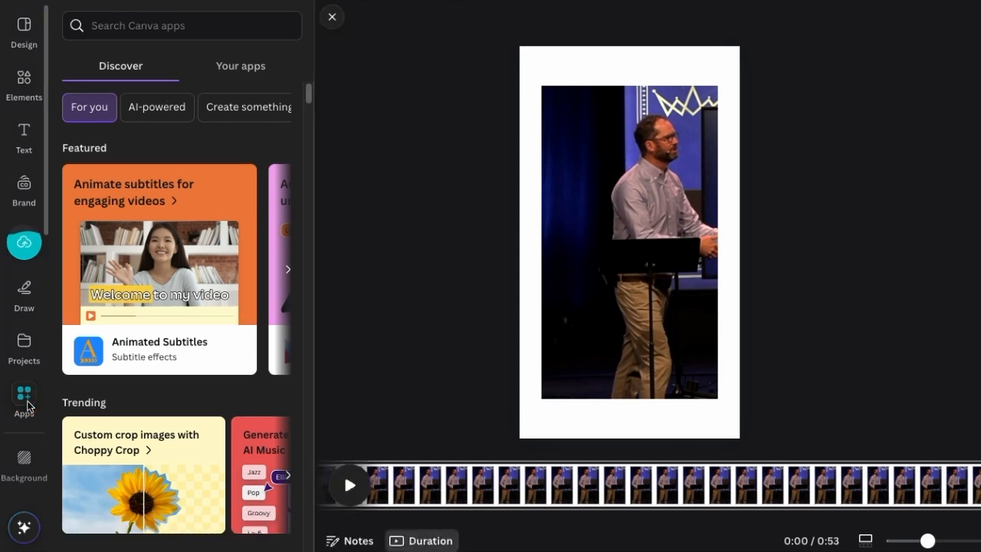
{"action": "left_click", "coordinate": [162, 30]}
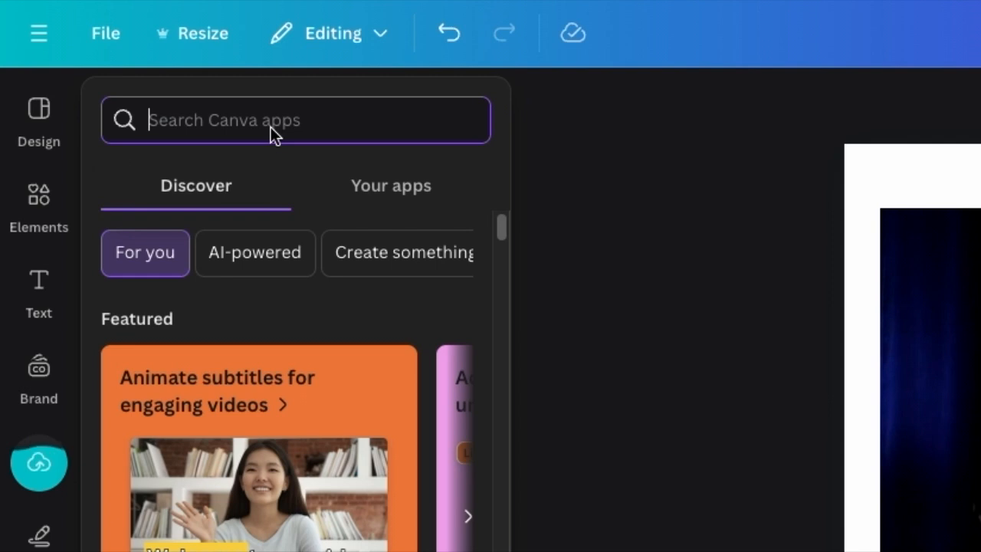
{"action": "type", "text": "veed"}
{"action": "key", "text": "Return"}
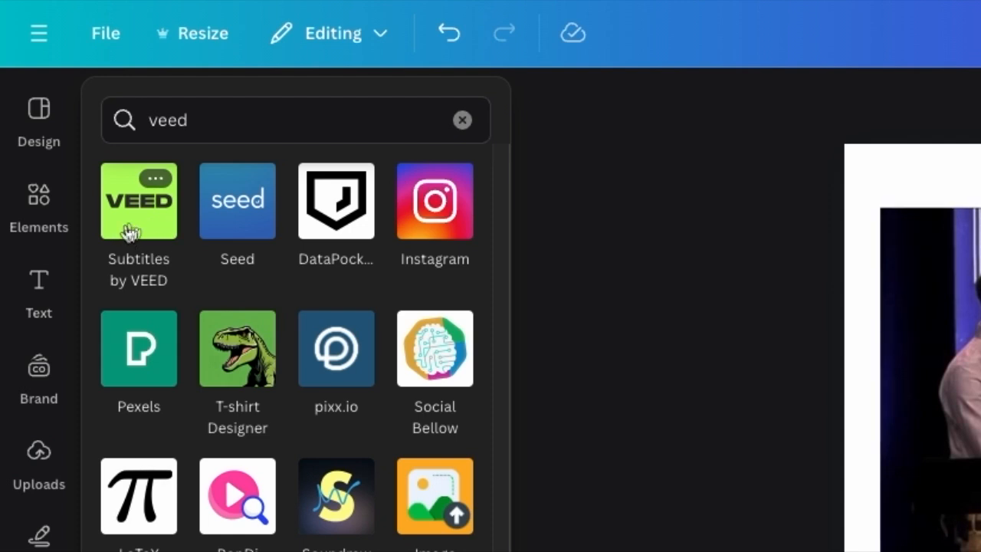
{"action": "left_click", "coordinate": [158, 228]}
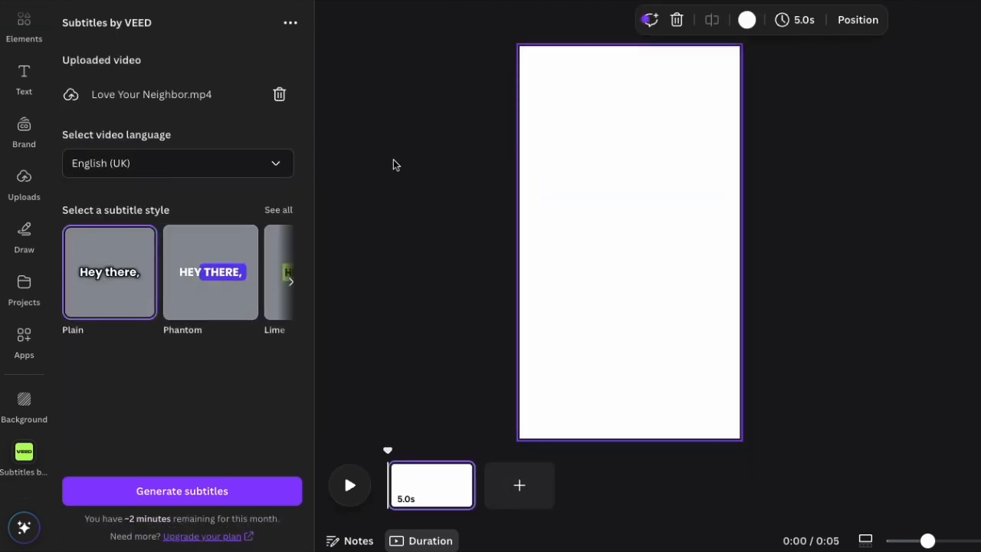
- Browse the available subtitle styles for Love Your Neighbor.mp4 and return to the Plain style
{"action": "left_click", "coordinate": [183, 93]}
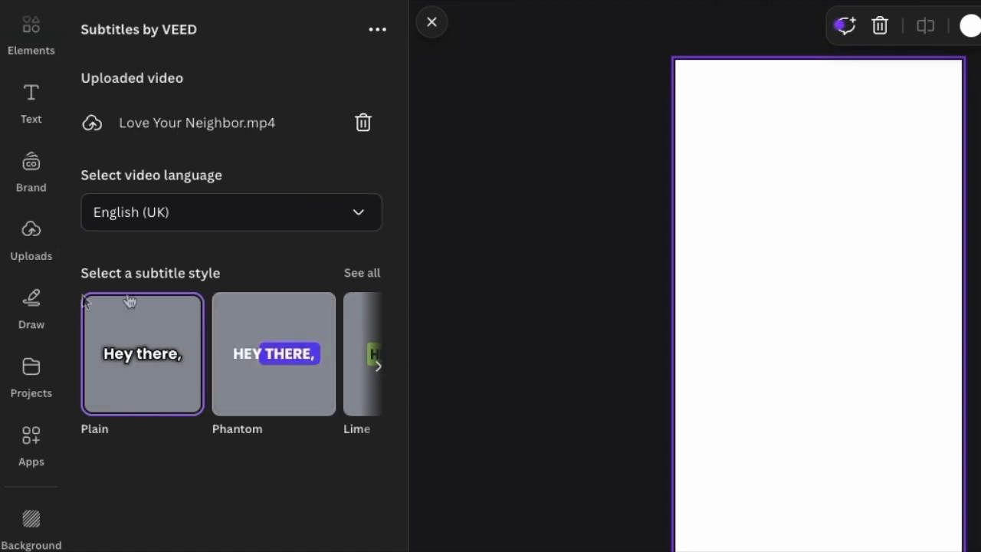
{"action": "left_click", "coordinate": [380, 368]}
{"action": "left_click", "coordinate": [381, 367]}
{"action": "left_click", "coordinate": [380, 367]}
{"action": "left_click", "coordinate": [381, 367]}
{"action": "left_click", "coordinate": [381, 367]}
{"action": "left_click", "coordinate": [381, 367]}
{"action": "left_click", "coordinate": [82, 369]}
{"action": "left_click", "coordinate": [82, 369]}
{"action": "left_click", "coordinate": [82, 368]}
{"action": "left_click", "coordinate": [82, 368]}
{"action": "left_click", "coordinate": [82, 369]}
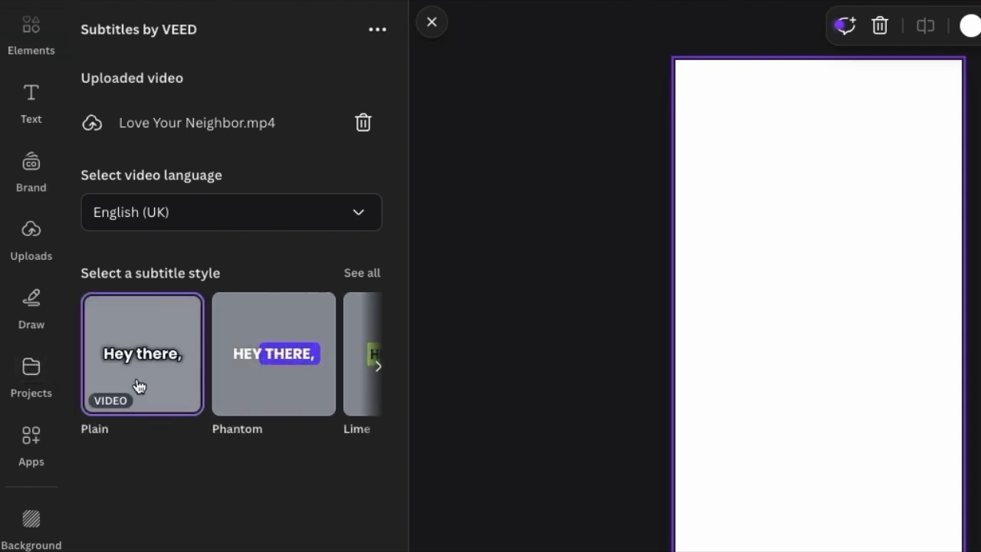
- Set the video language to English and generate the subtitles in the Plain style
{"action": "left_click", "coordinate": [251, 211]}
{"action": "scroll", "coordinate": [230, 429], "scroll_direction": "down", "scroll_amount": 3}
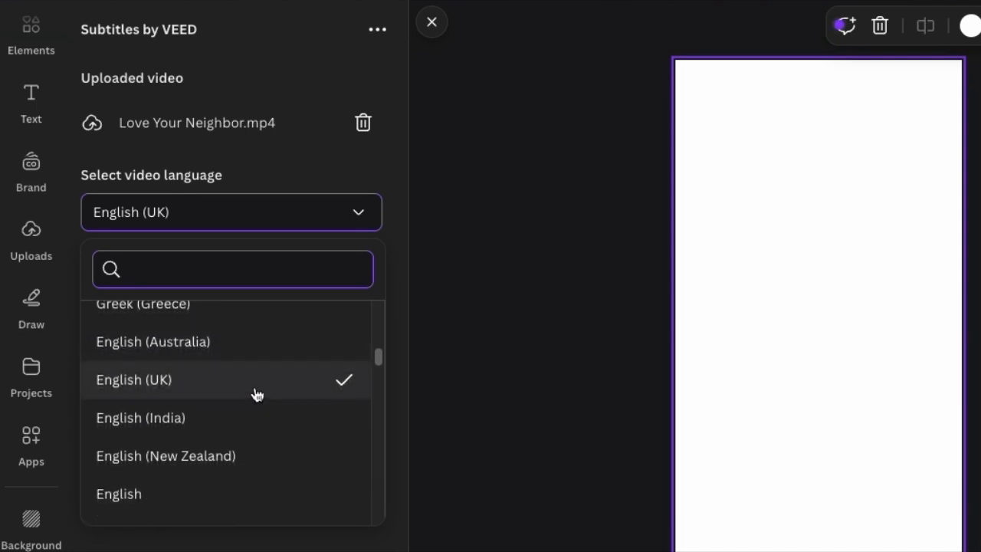
{"action": "scroll", "coordinate": [253, 397], "scroll_direction": "down", "scroll_amount": 1}
{"action": "left_click", "coordinate": [204, 434]}
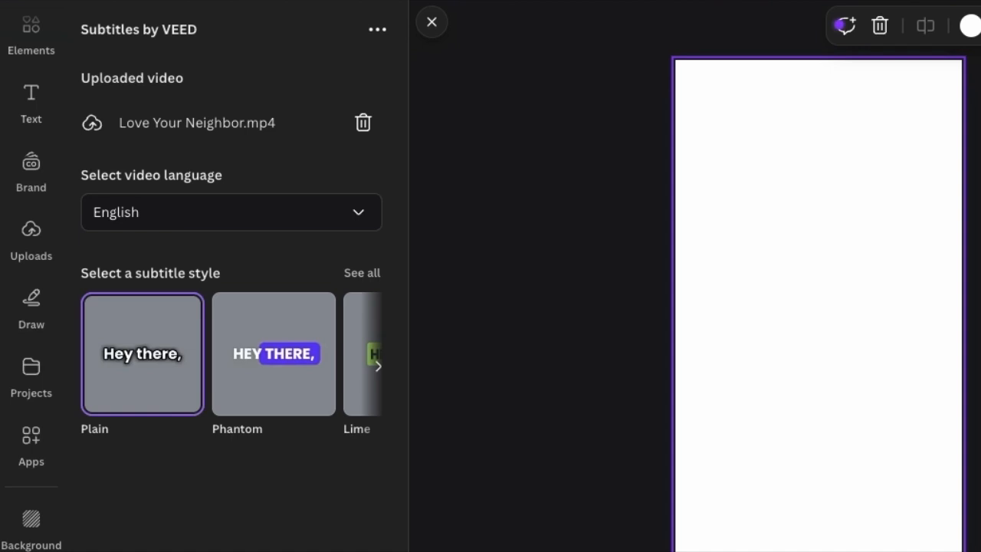
{"action": "left_click", "coordinate": [231, 547]}
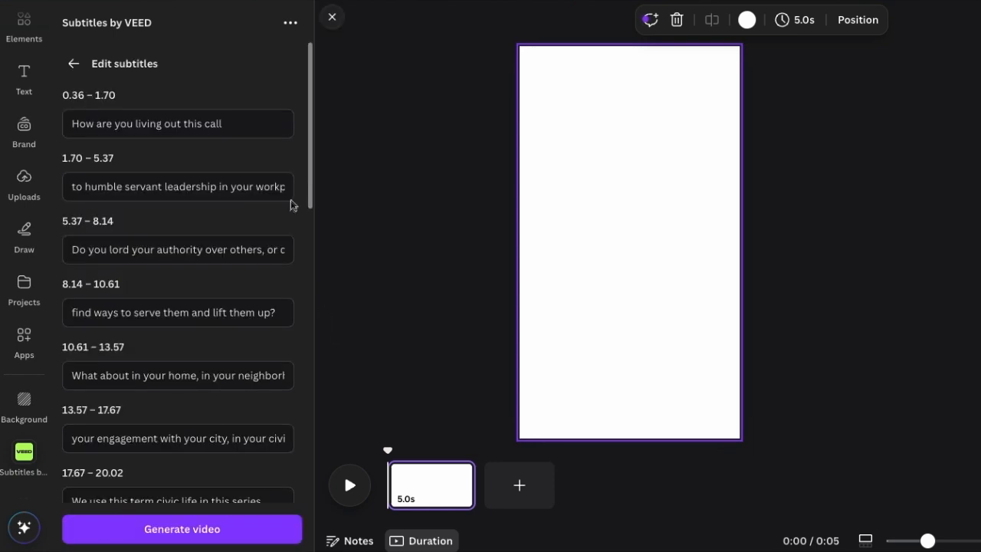
- Review the transcribed subtitle lines through to the last one and generate the subtitled video
{"action": "left_click_drag", "start_coordinate": [309, 96], "coordinate": [307, 63]}
{"action": "left_click_drag", "start_coordinate": [311, 79], "coordinate": [311, 84]}
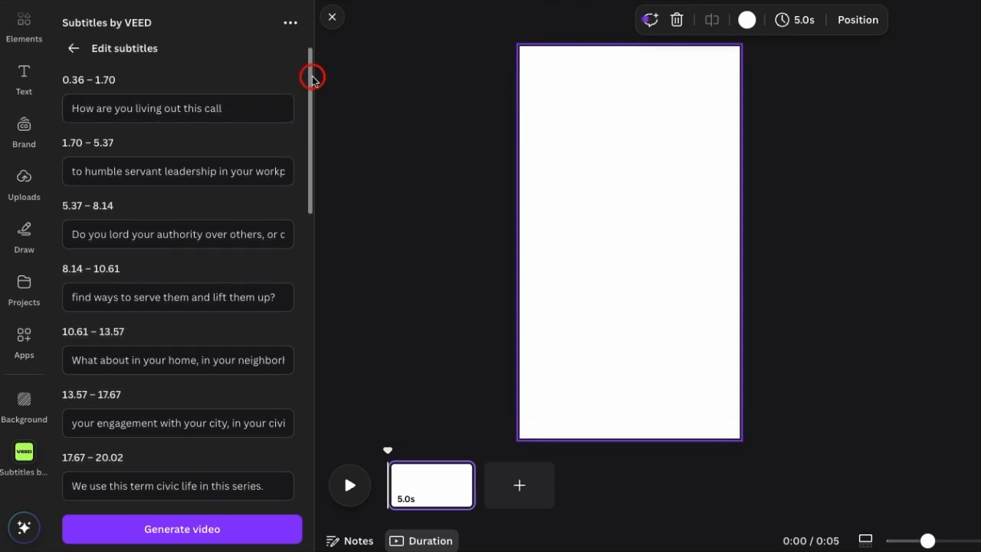
{"action": "left_click_drag", "start_coordinate": [312, 77], "coordinate": [312, 83]}
{"action": "left_click_drag", "start_coordinate": [202, 218], "coordinate": [312, 222]}
{"action": "left_click_drag", "start_coordinate": [312, 178], "coordinate": [306, 201]}
{"action": "left_click_drag", "start_coordinate": [198, 211], "coordinate": [299, 459]}
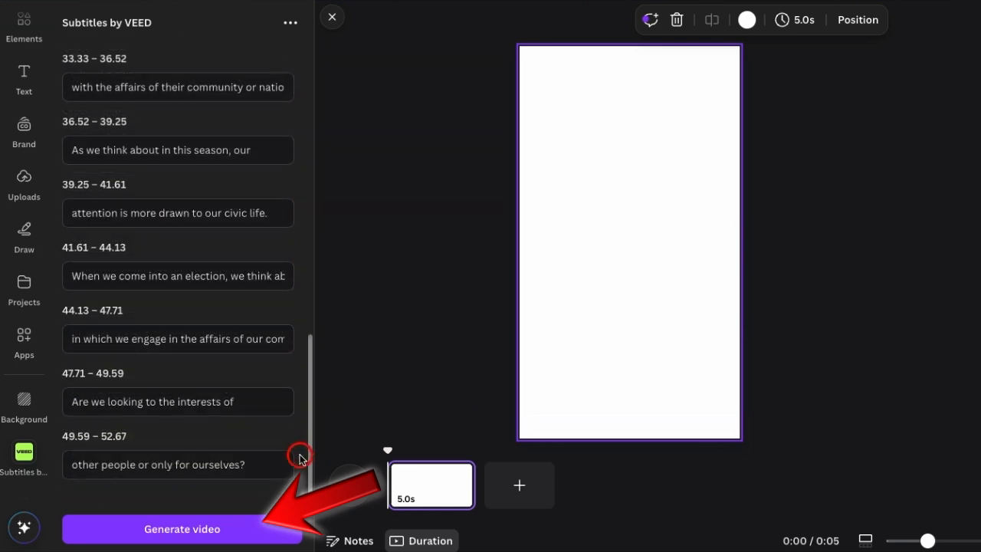
{"action": "left_click", "coordinate": [164, 540]}
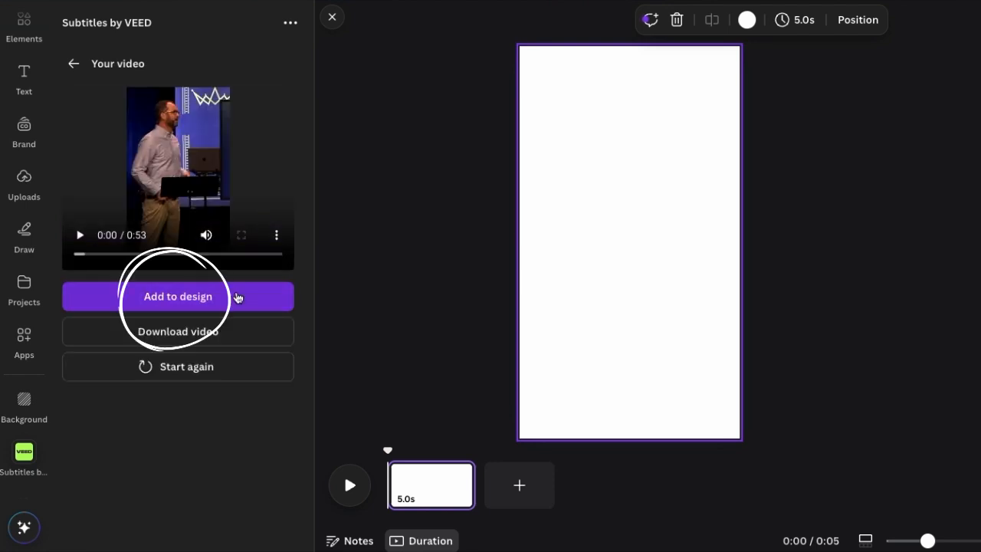
- Add the subtitled video to the design and play it briefly
{"action": "left_click", "coordinate": [237, 297]}
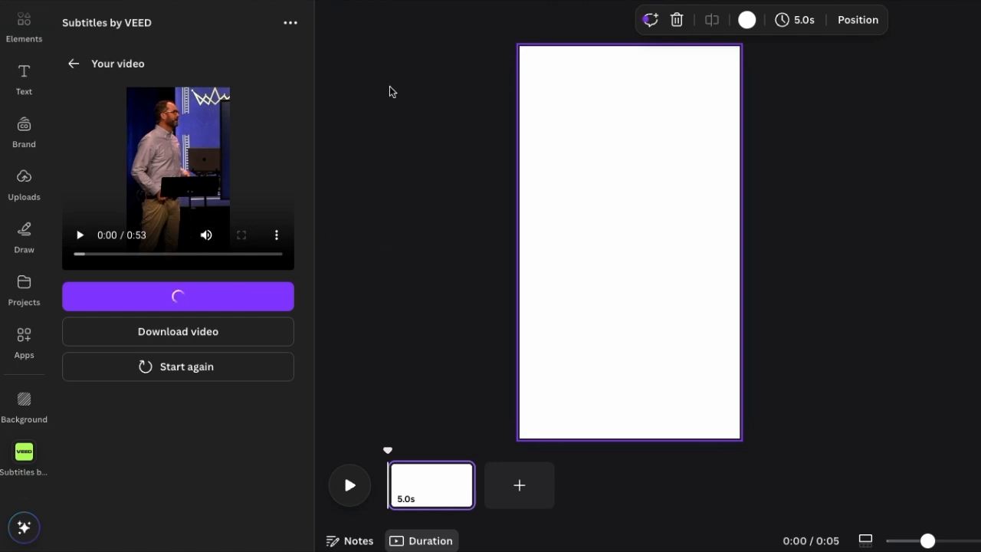
{"action": "left_click", "coordinate": [734, 158]}
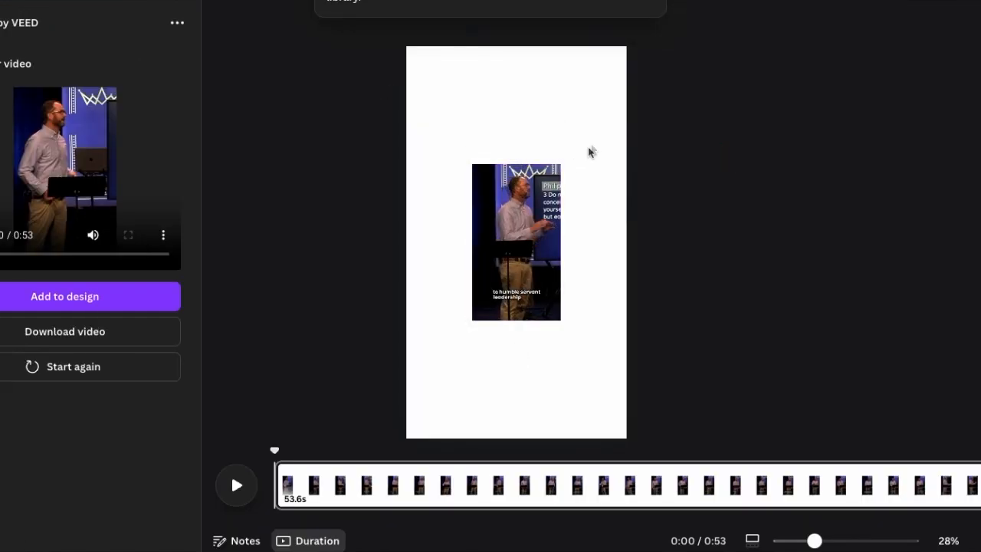
{"action": "left_click", "coordinate": [235, 489]}
{"action": "left_click", "coordinate": [235, 490]}
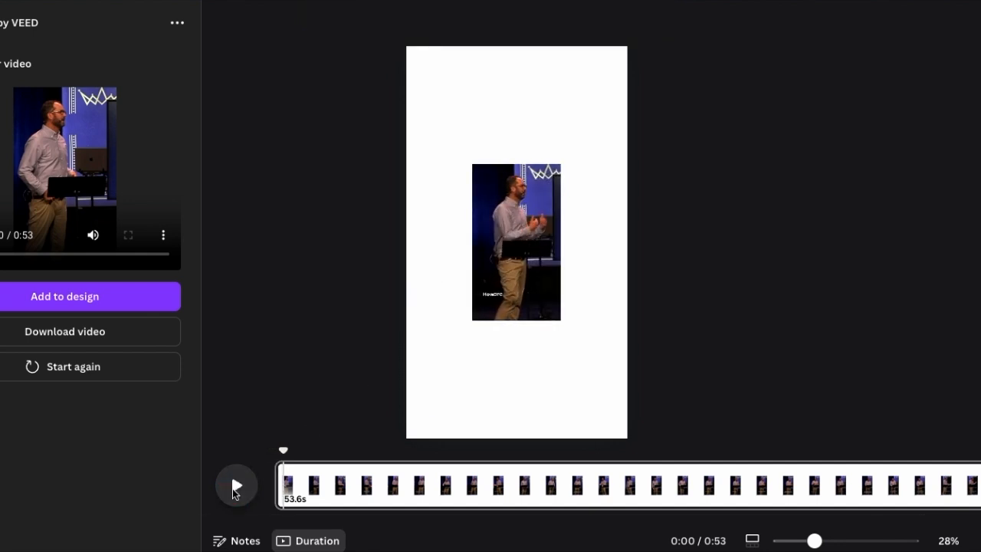
- Enlarge the subtitled video to a bit over half the page width, centre it on the page and deselect it
{"action": "left_click", "coordinate": [547, 213]}
{"action": "left_click_drag", "start_coordinate": [560, 321], "coordinate": [609, 405]}
{"action": "left_click_drag", "start_coordinate": [577, 362], "coordinate": [553, 321]}
{"action": "left_click", "coordinate": [801, 228]}
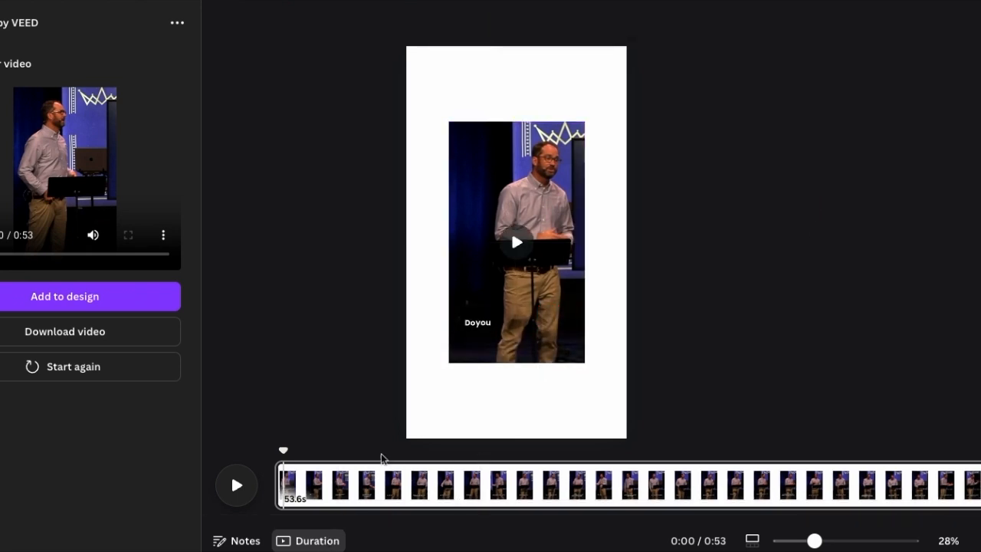
- Scrub through the video to its end and back to about 0:50 to check the subtitles
{"action": "left_click_drag", "start_coordinate": [285, 457], "coordinate": [980, 429]}
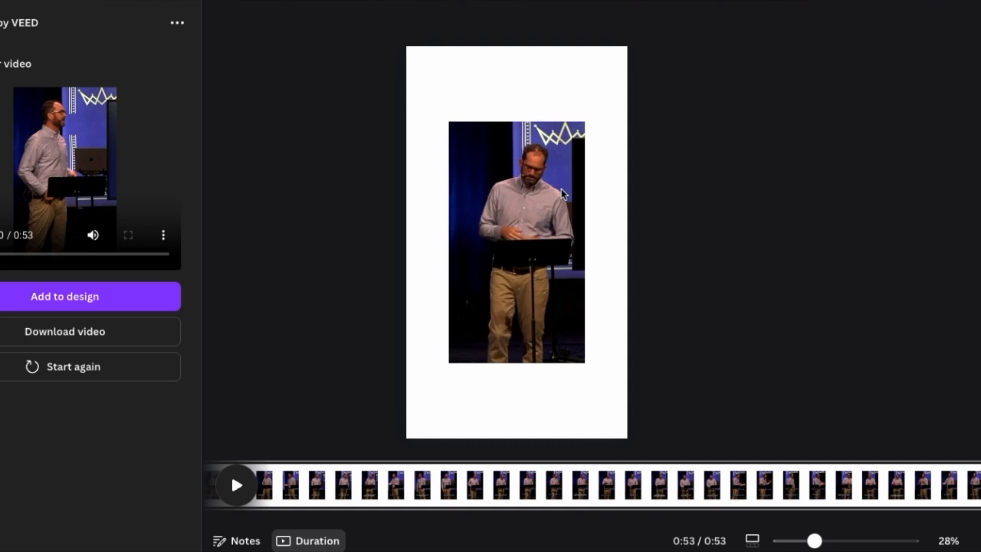
{"action": "left_click_drag", "start_coordinate": [897, 452], "coordinate": [944, 455]}
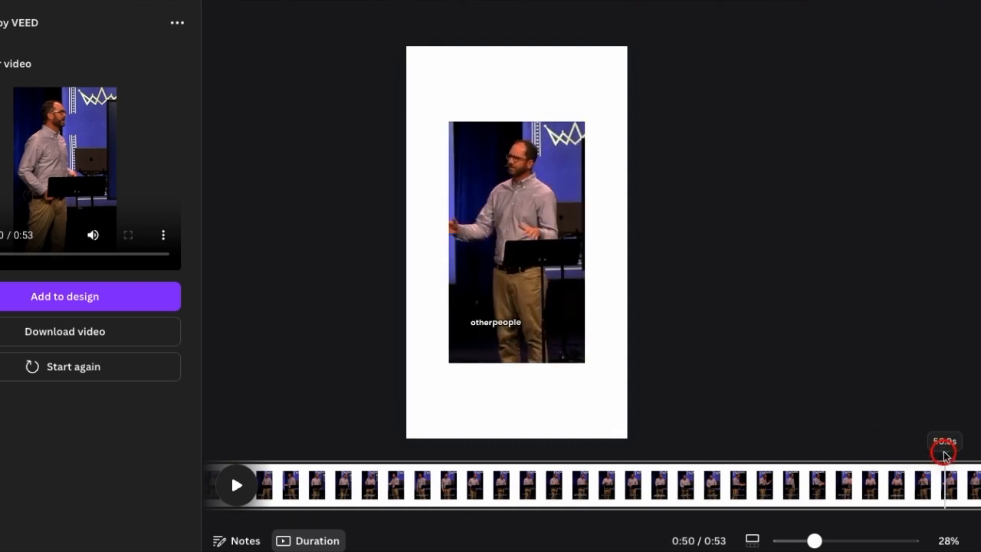
{"action": "left_click", "coordinate": [551, 202]}
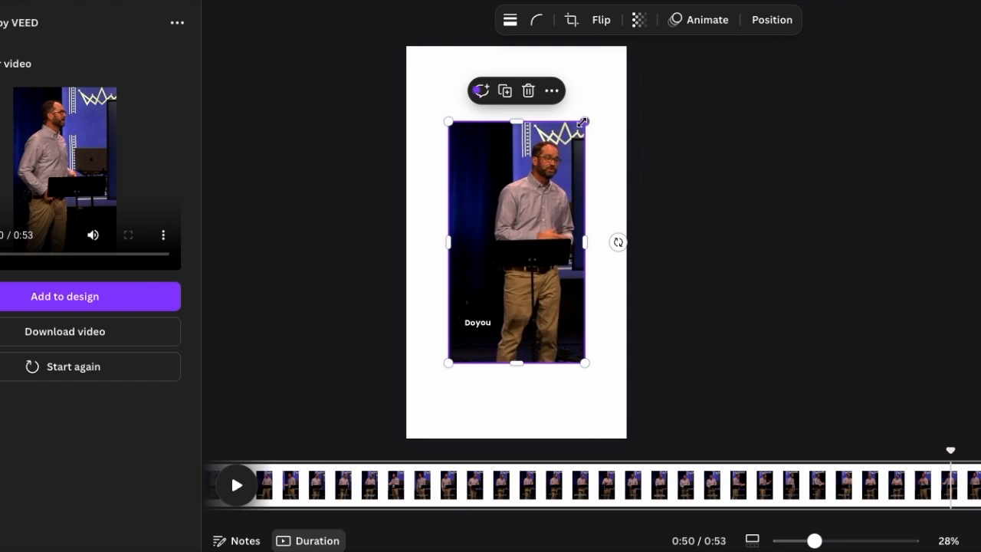
{"action": "left_click", "coordinate": [802, 309]}
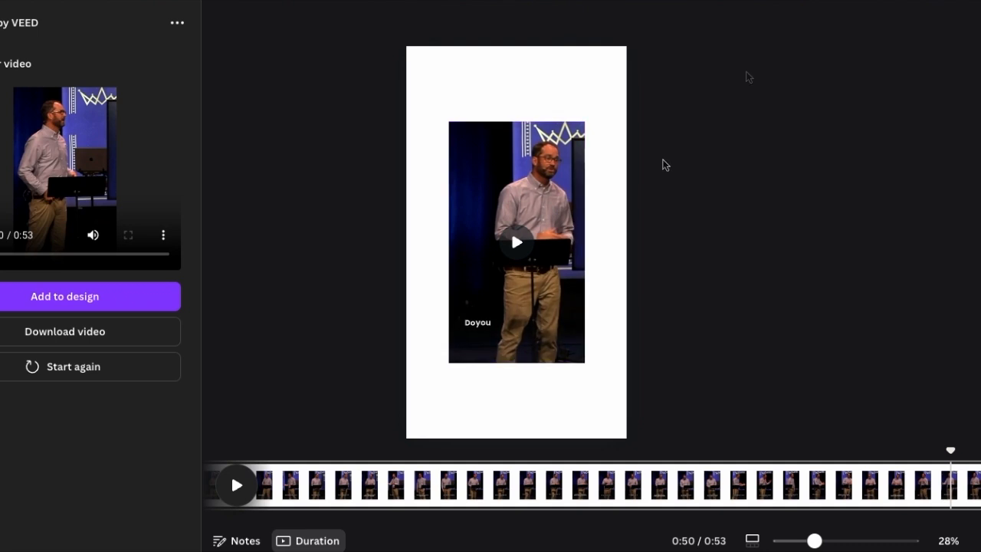
- Try purple and black as the page background colour, and return it to white
{"action": "left_click", "coordinate": [529, 73]}
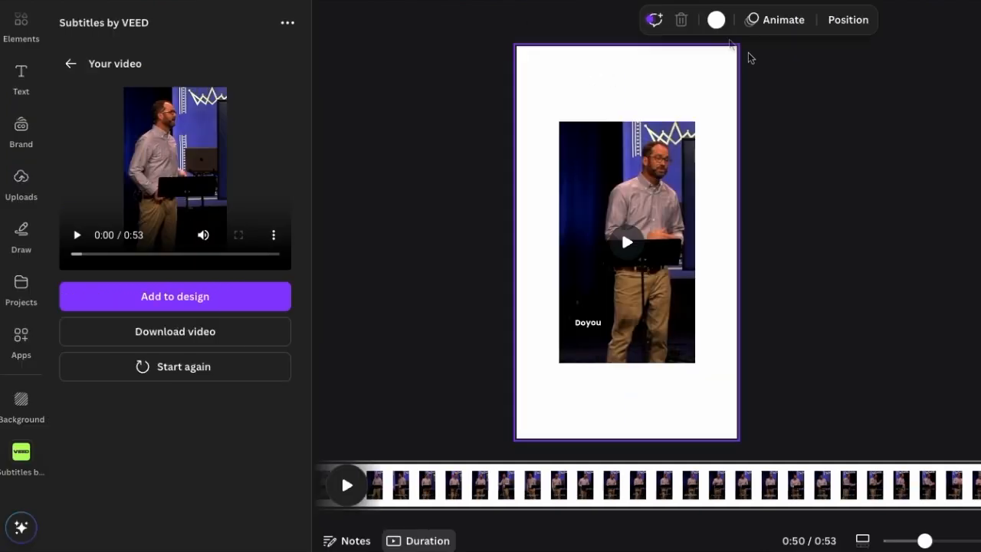
{"action": "left_click", "coordinate": [606, 20]}
{"action": "left_click", "coordinate": [193, 236]}
{"action": "left_click", "coordinate": [193, 377]}
{"action": "left_click", "coordinate": [234, 378]}
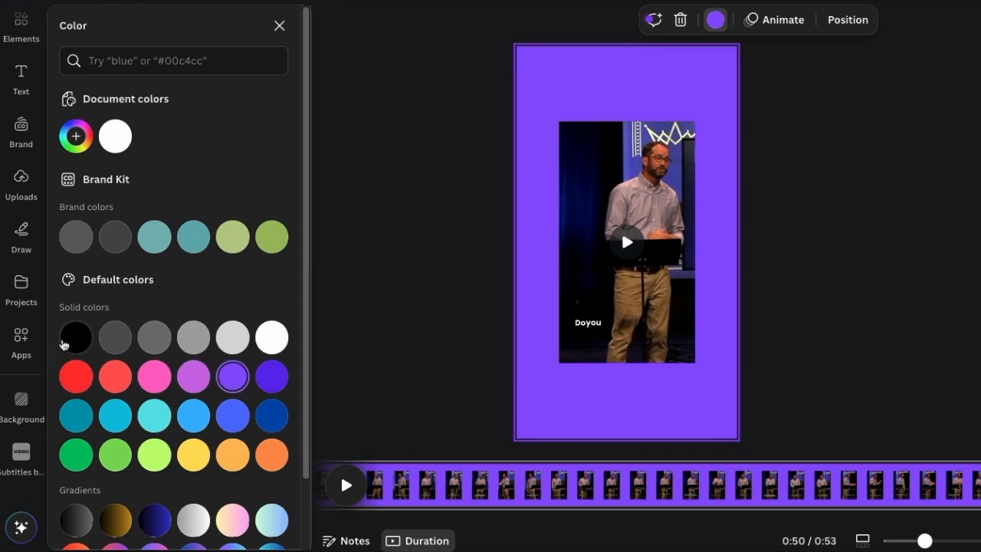
{"action": "left_click", "coordinate": [67, 338]}
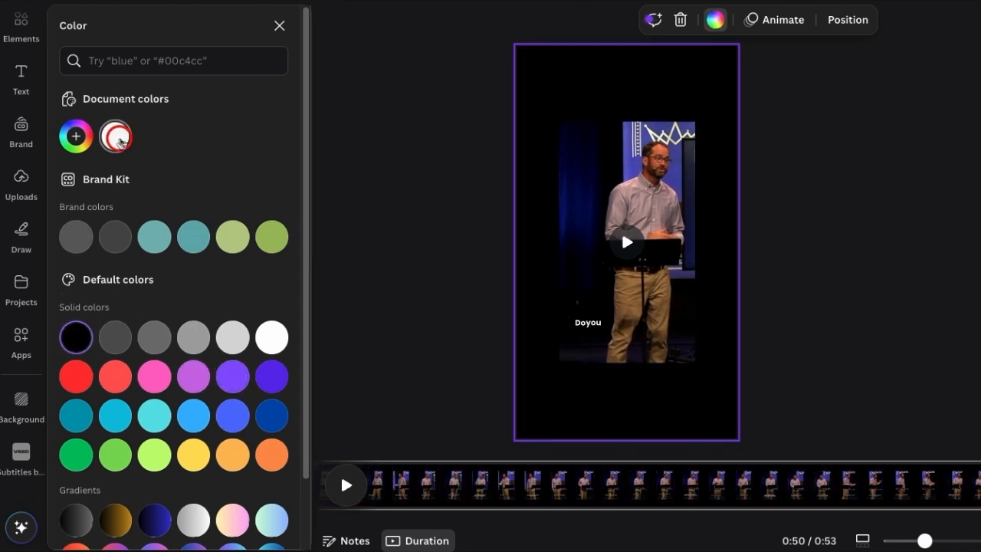
{"action": "left_click", "coordinate": [117, 138]}
{"action": "left_click", "coordinate": [371, 130]}
- Scale the subtitled video up until it fills the whole page
{"action": "left_click", "coordinate": [686, 157]}
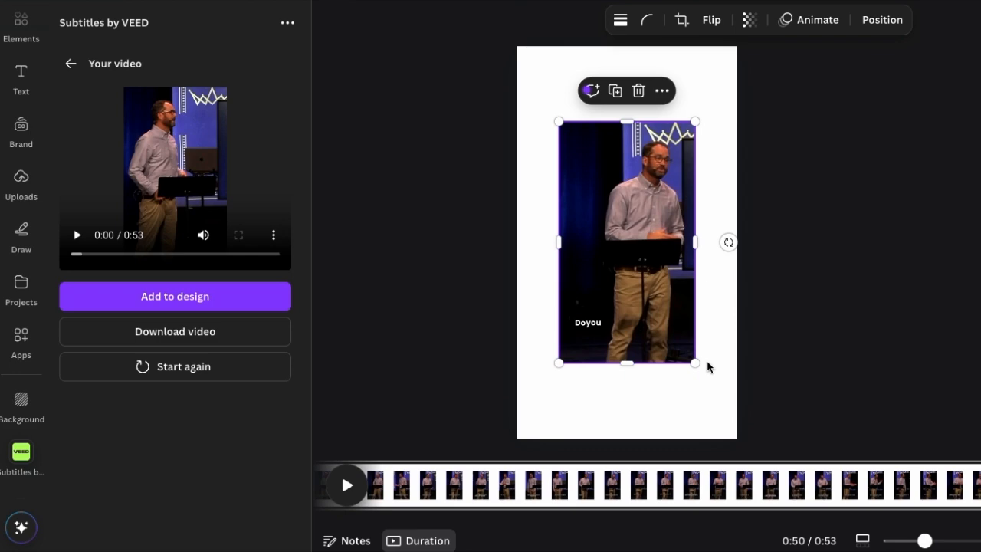
{"action": "left_click_drag", "start_coordinate": [695, 361], "coordinate": [736, 438]}
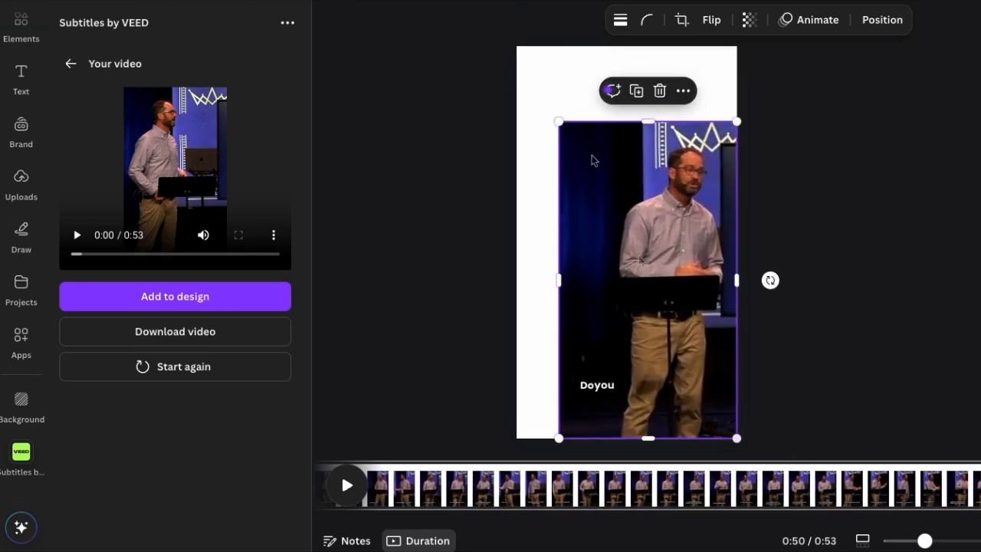
{"action": "left_click_drag", "start_coordinate": [556, 122], "coordinate": [499, 52]}
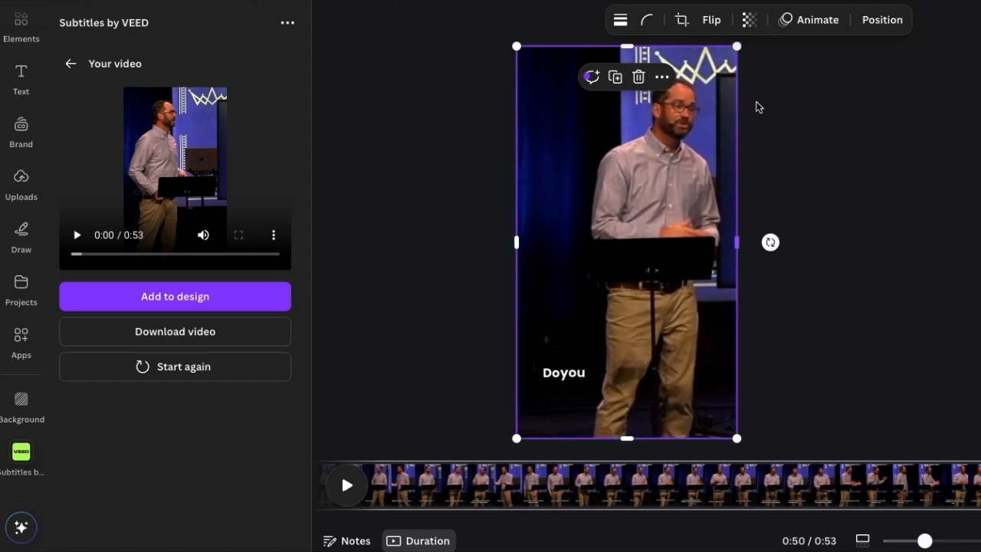
{"action": "left_click", "coordinate": [849, 184]}
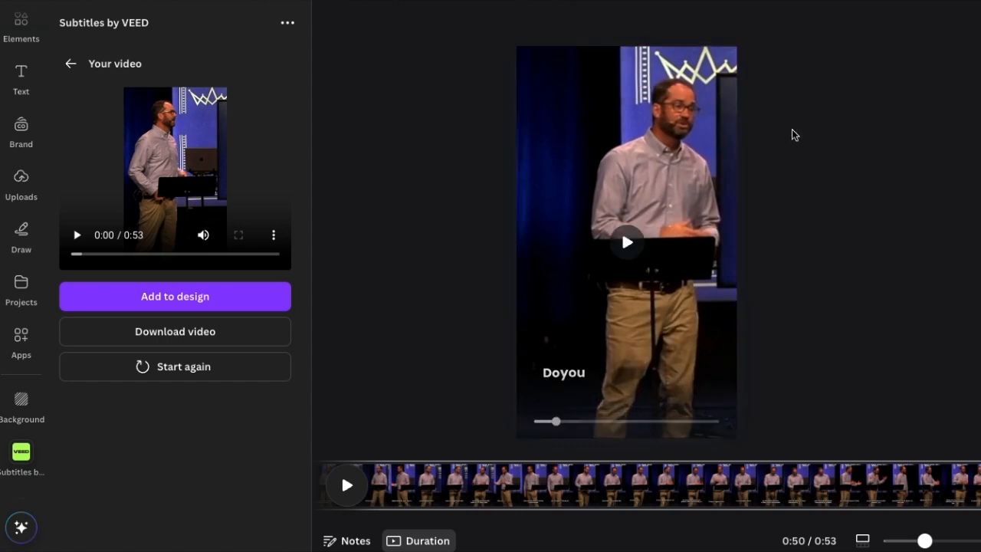
- Shrink the video to a little over half the page width and centre it with white space all around
{"action": "left_click", "coordinate": [723, 108]}
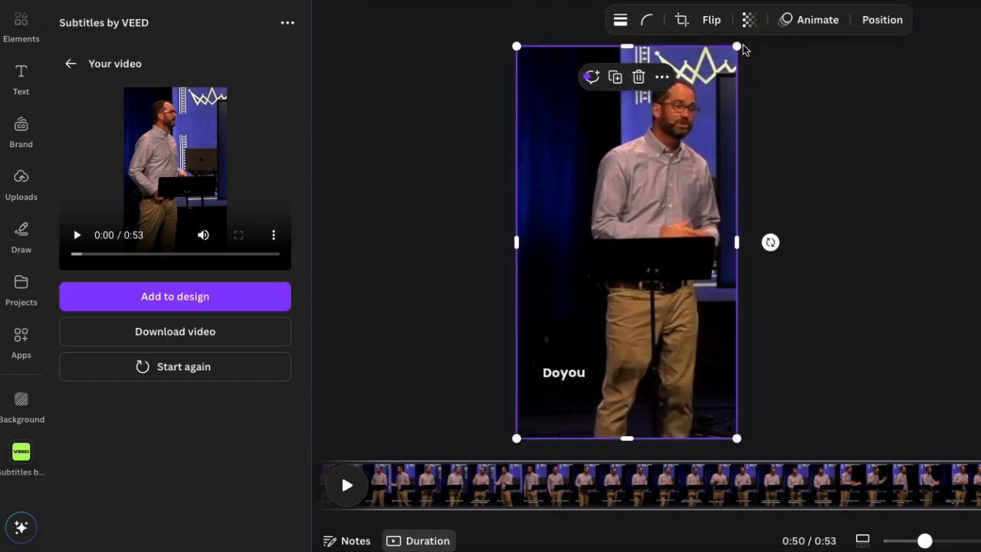
{"action": "left_click_drag", "start_coordinate": [736, 50], "coordinate": [640, 219]}
{"action": "left_click_drag", "start_coordinate": [602, 285], "coordinate": [656, 201]}
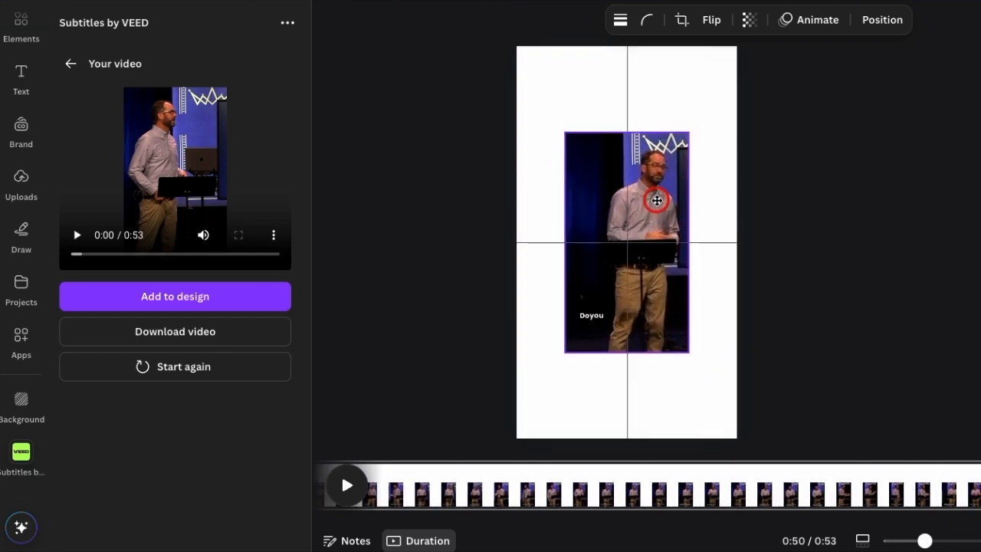
{"action": "left_click", "coordinate": [850, 140]}
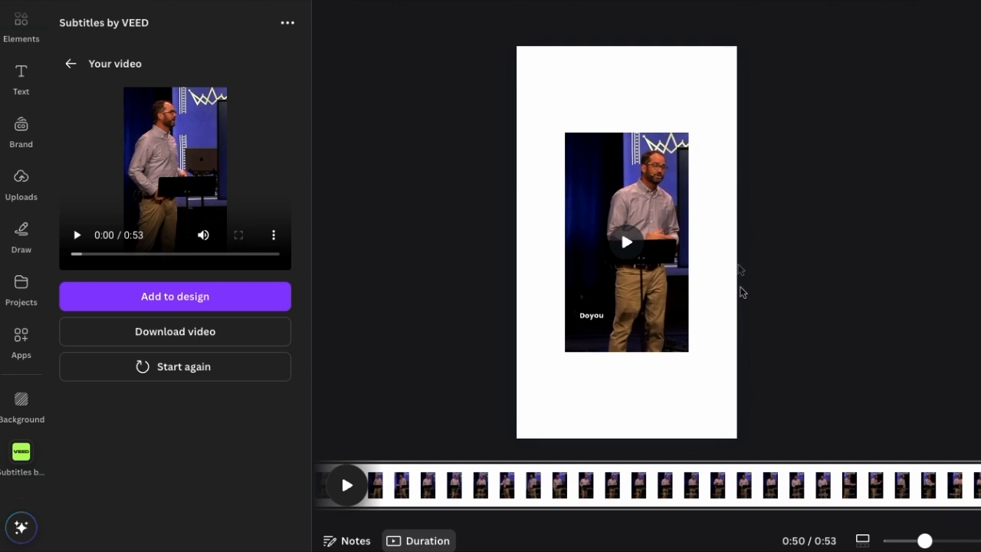
- Fine-tune the reduced video's size and keep it centred on the page
{"action": "left_click", "coordinate": [670, 156]}
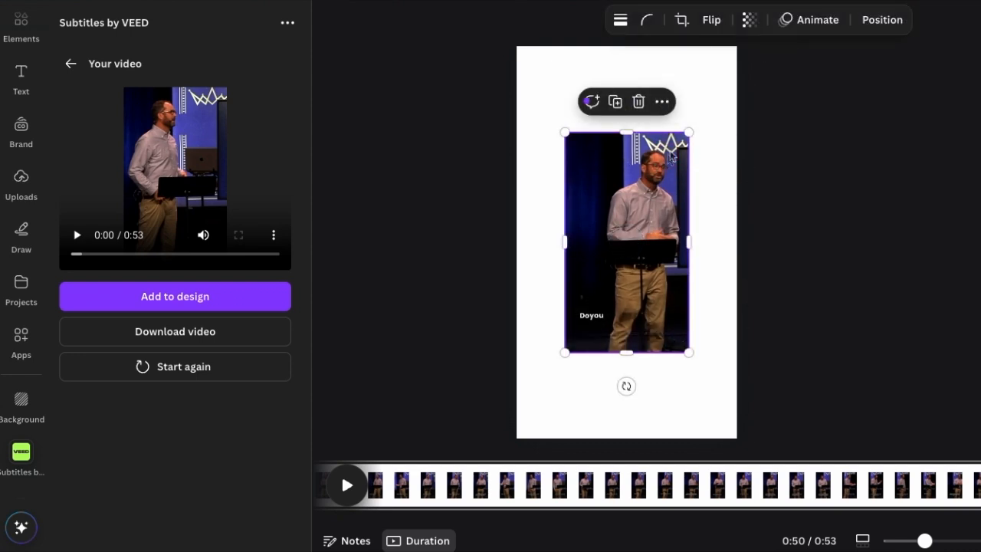
{"action": "left_click_drag", "start_coordinate": [690, 133], "coordinate": [687, 143]}
{"action": "left_click_drag", "start_coordinate": [675, 190], "coordinate": [684, 179]}
{"action": "left_click", "coordinate": [768, 186]}
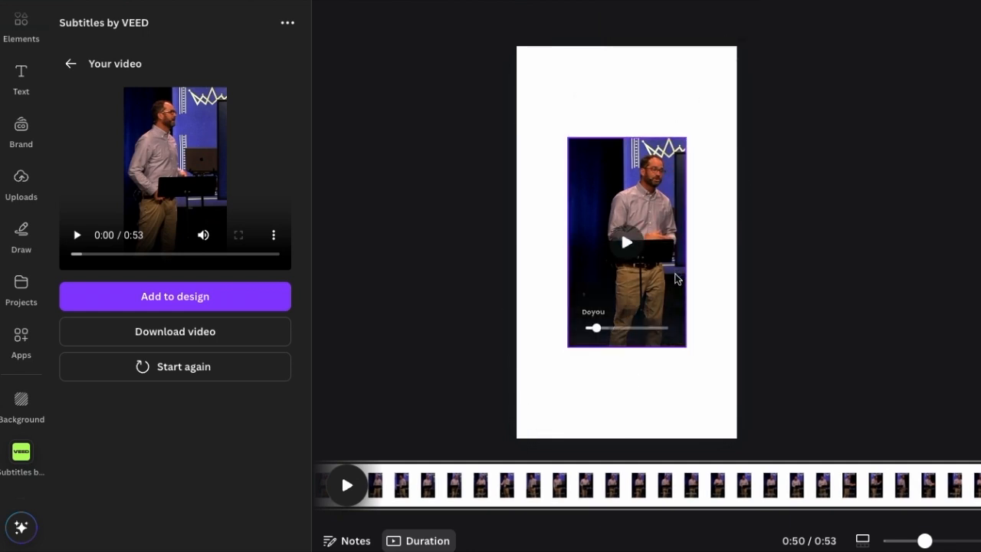
{"action": "left_click", "coordinate": [676, 274]}
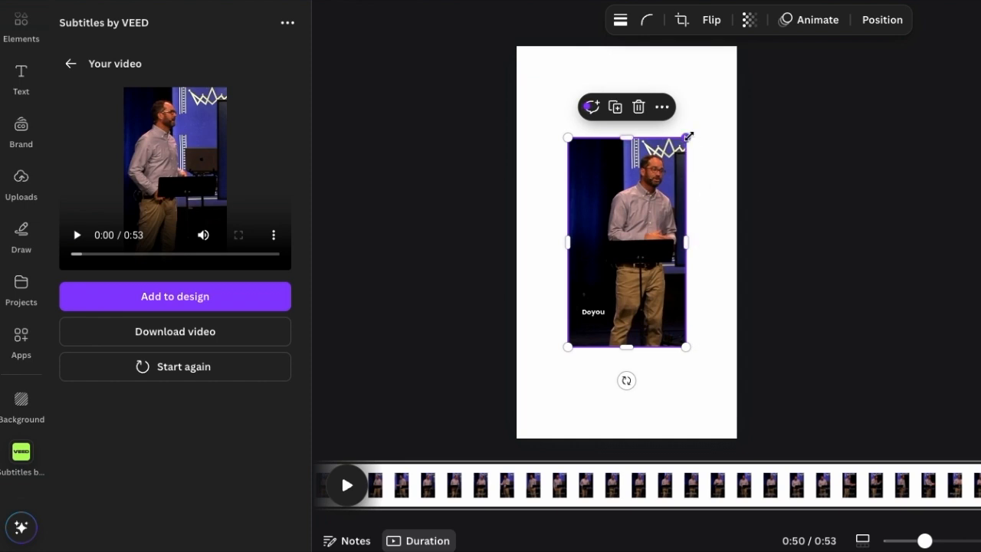
{"action": "left_click_drag", "start_coordinate": [685, 137], "coordinate": [683, 170]}
{"action": "left_click", "coordinate": [837, 133]}
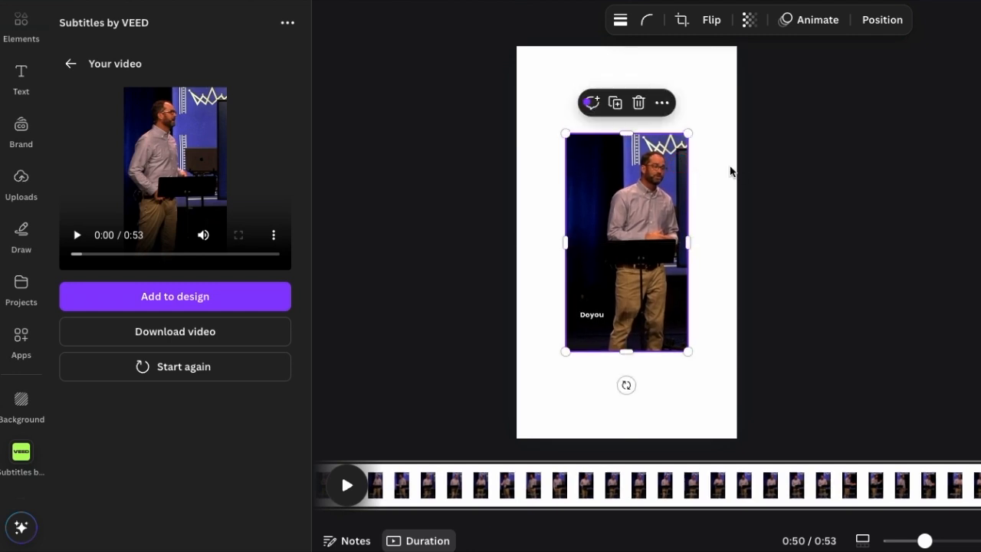
{"action": "left_click", "coordinate": [779, 162]}
{"action": "left_click_drag", "start_coordinate": [655, 168], "coordinate": [656, 161]}
{"action": "left_click", "coordinate": [841, 144]}
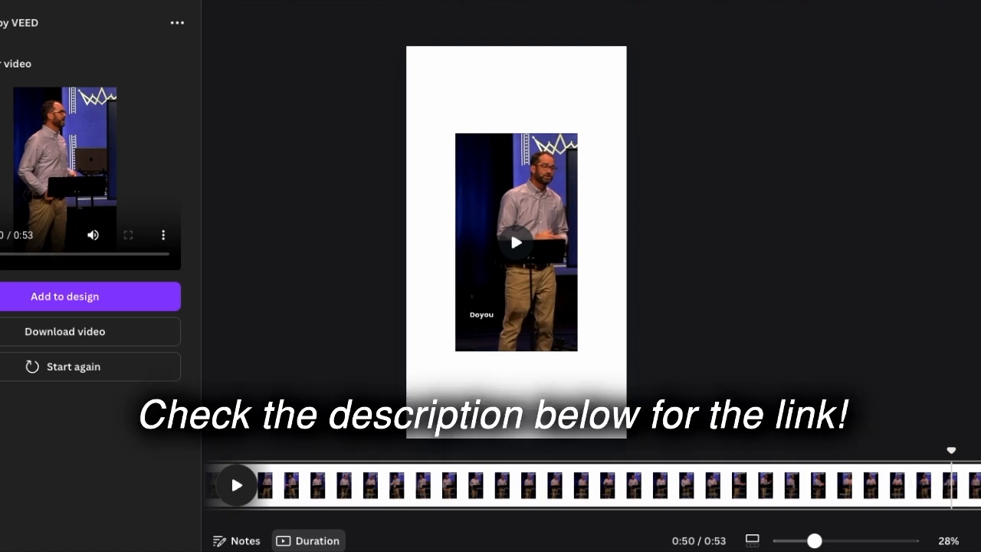
- Place the blue swirl background video on the page and rotate it 90°
{"action": "left_click_drag", "start_coordinate": [980, 118], "coordinate": [595, 123]}
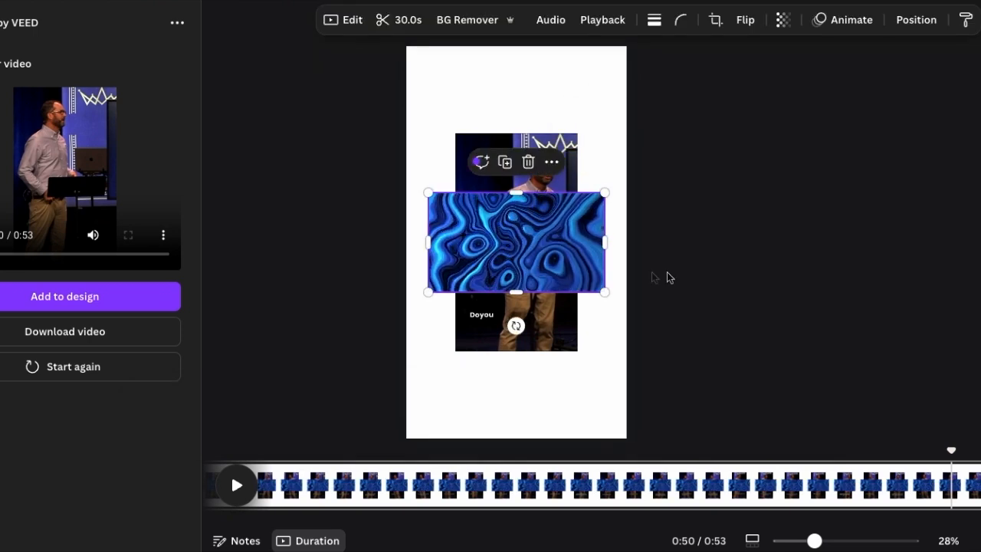
{"action": "left_click_drag", "start_coordinate": [568, 241], "coordinate": [554, 99]}
{"action": "left_click_drag", "start_coordinate": [584, 146], "coordinate": [627, 170]}
{"action": "left_click_drag", "start_coordinate": [606, 124], "coordinate": [602, 231]}
{"action": "left_click_drag", "start_coordinate": [516, 312], "coordinate": [389, 213]}
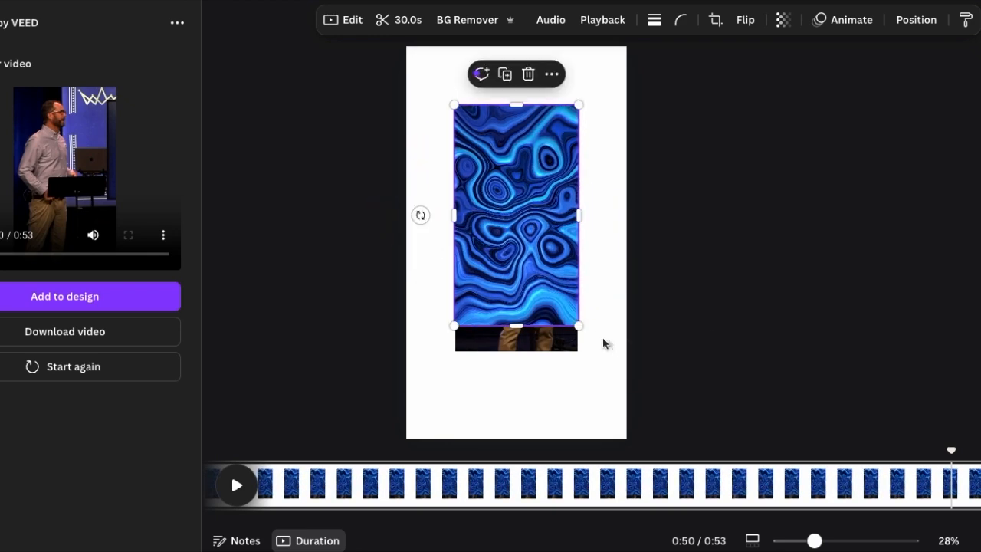
- Scale the blue swirl video to cover the whole page and send it to the back behind the sermon video
{"action": "left_click_drag", "start_coordinate": [580, 325], "coordinate": [534, 244]}
{"action": "left_click_drag", "start_coordinate": [606, 399], "coordinate": [635, 438]}
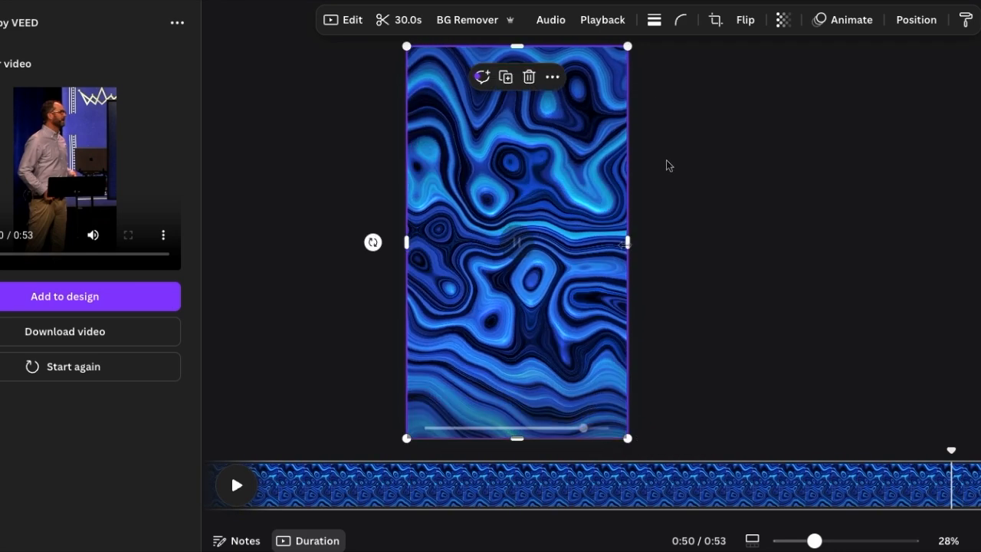
{"action": "left_click", "coordinate": [914, 19]}
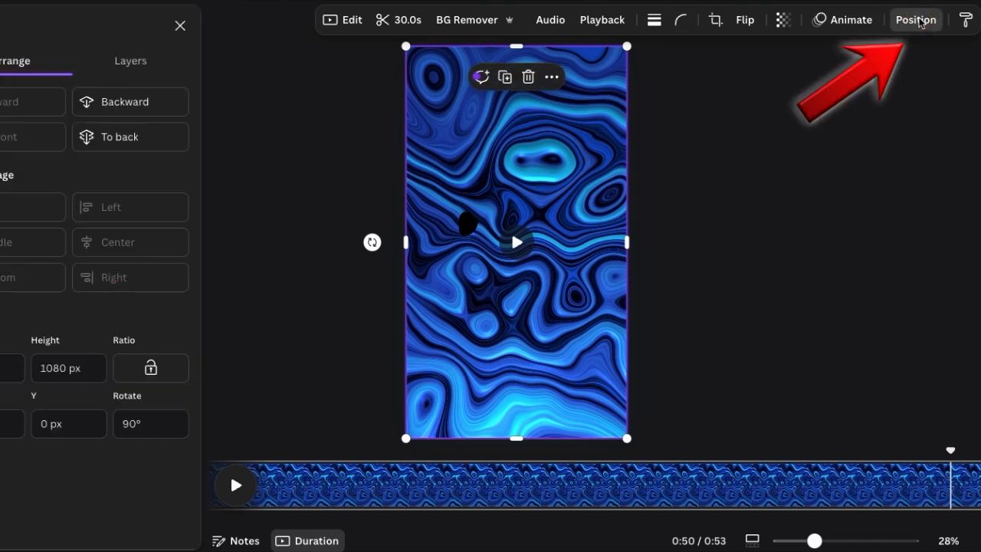
{"action": "left_click", "coordinate": [115, 140]}
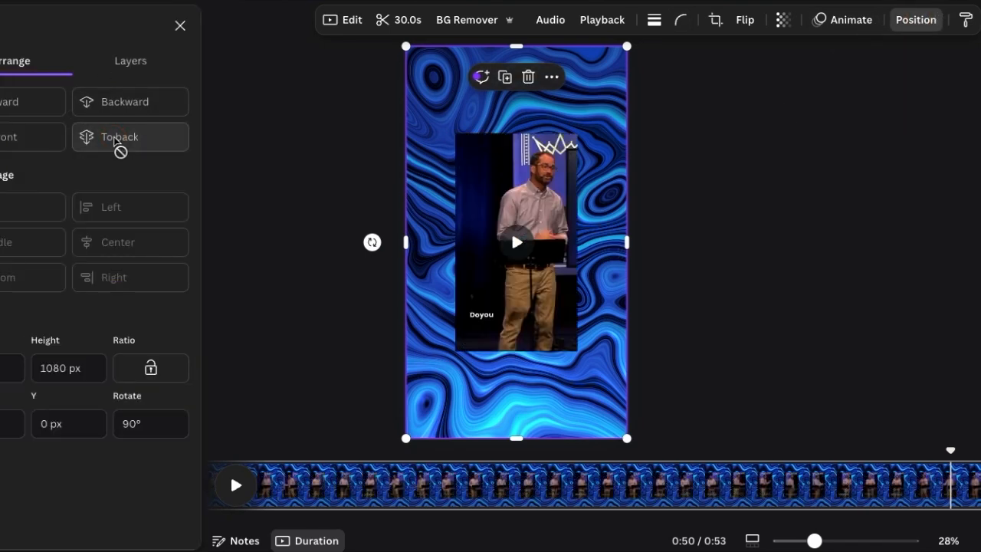
{"action": "left_click", "coordinate": [714, 165]}
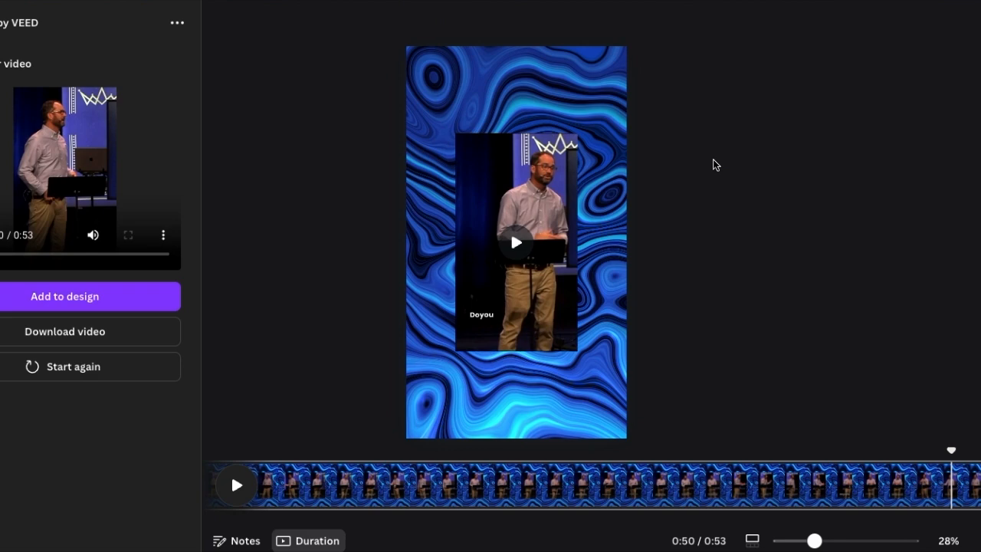
- At about 0:26, search the elements for "rectangle", add the solid shape and move it over the sermon video's upper left corner
{"action": "left_click_drag", "start_coordinate": [950, 450], "coordinate": [535, 442]}
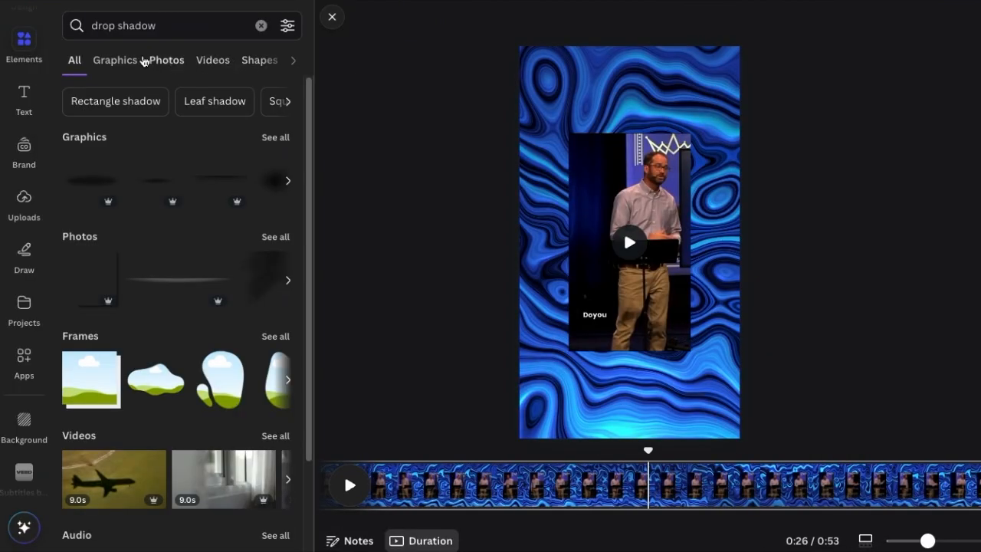
{"action": "left_click", "coordinate": [188, 35]}
{"action": "triple_click", "coordinate": [188, 35]}
{"action": "type", "text": "rec"}
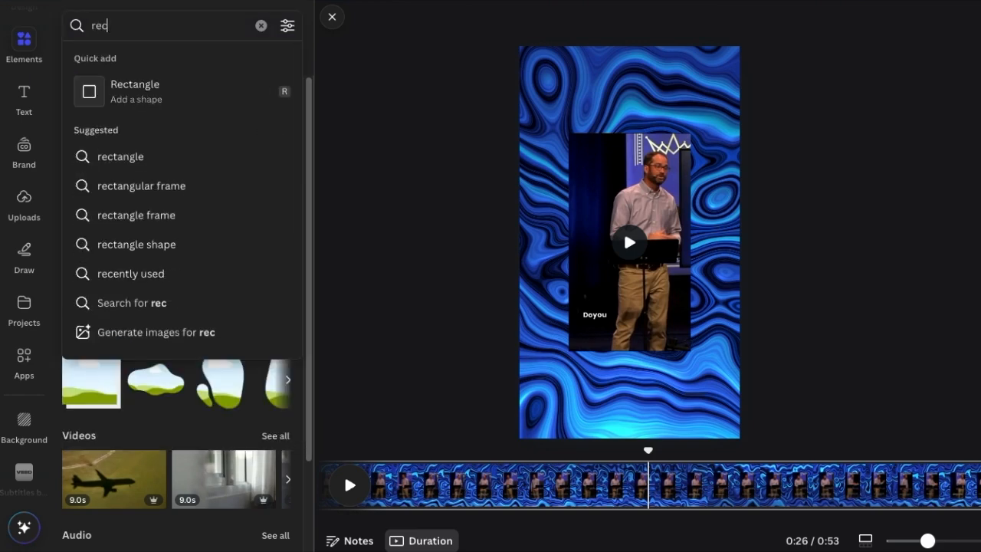
{"action": "type", "text": "tangle"}
{"action": "key", "text": "Return"}
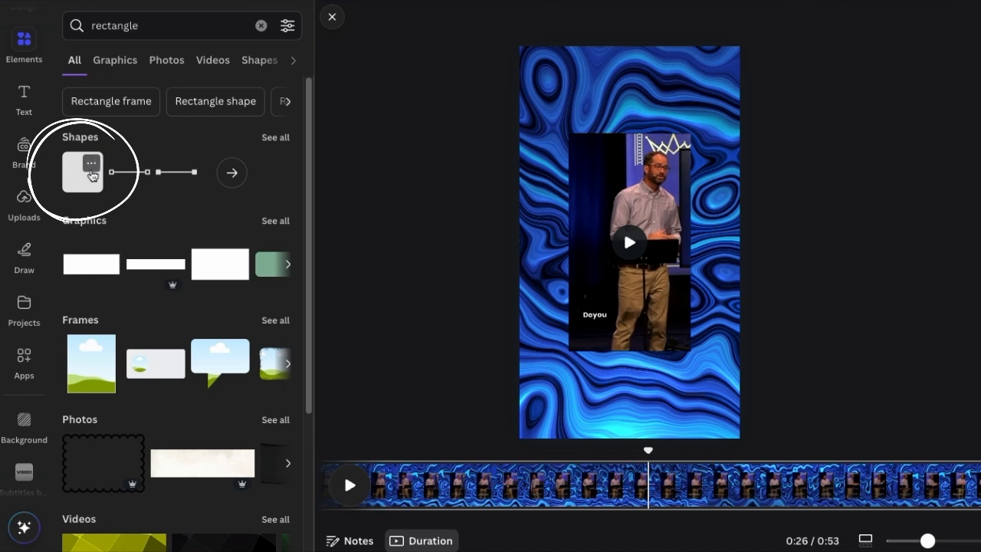
{"action": "left_click", "coordinate": [87, 186]}
{"action": "left_click_drag", "start_coordinate": [631, 235], "coordinate": [613, 173]}
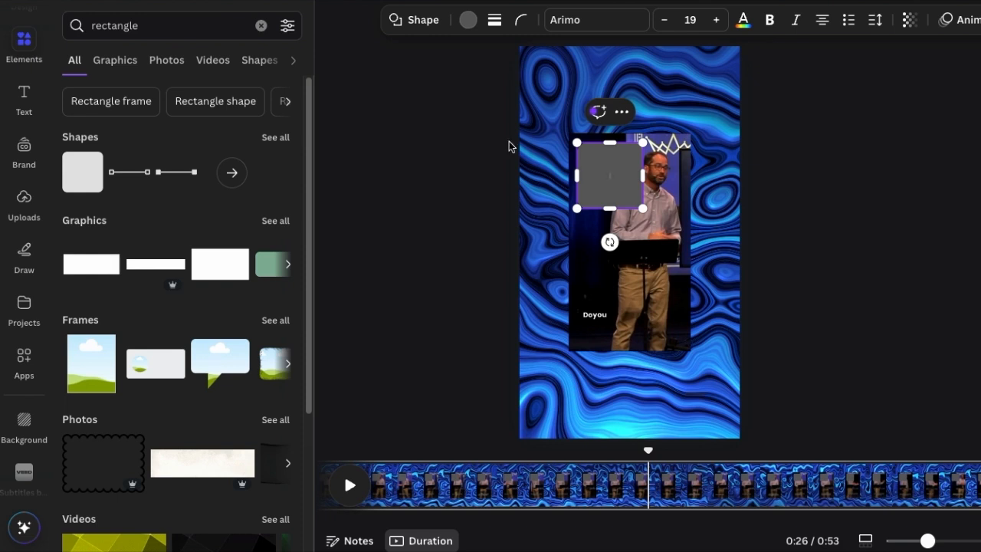
- Set the square's corner rounding to 0 and fill it with solid black
{"action": "left_click", "coordinate": [521, 20]}
{"action": "left_click_drag", "start_coordinate": [502, 79], "coordinate": [399, 79]}
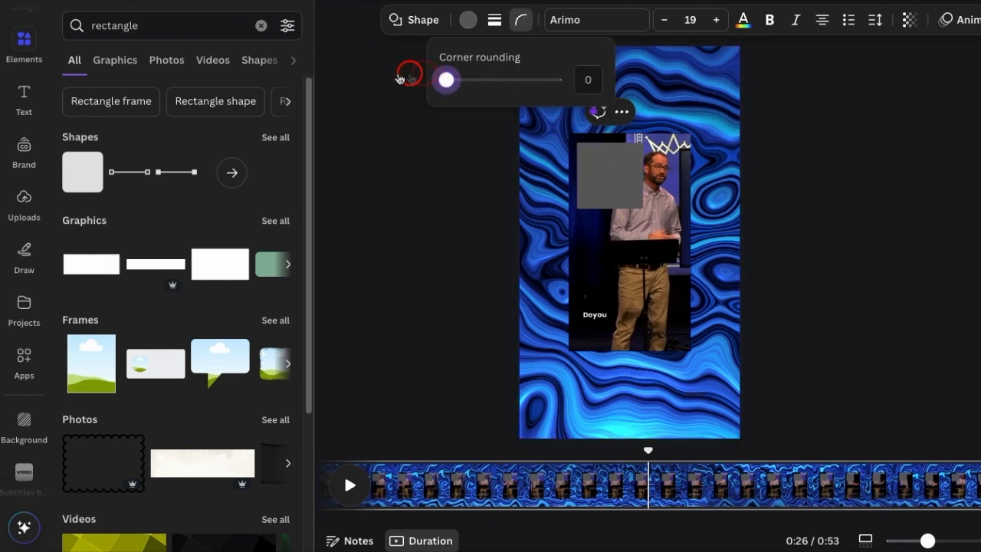
{"action": "left_click", "coordinate": [467, 20]}
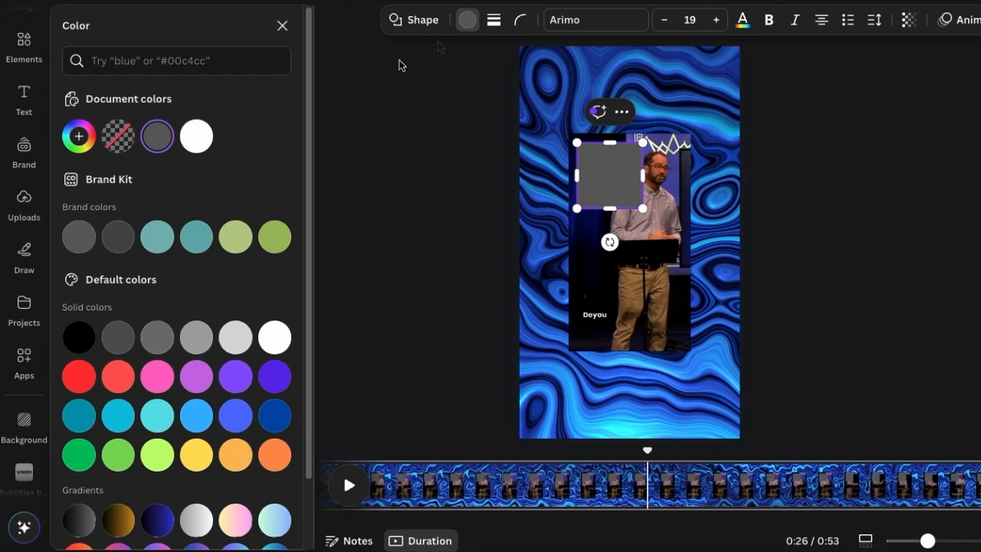
{"action": "left_click", "coordinate": [79, 337]}
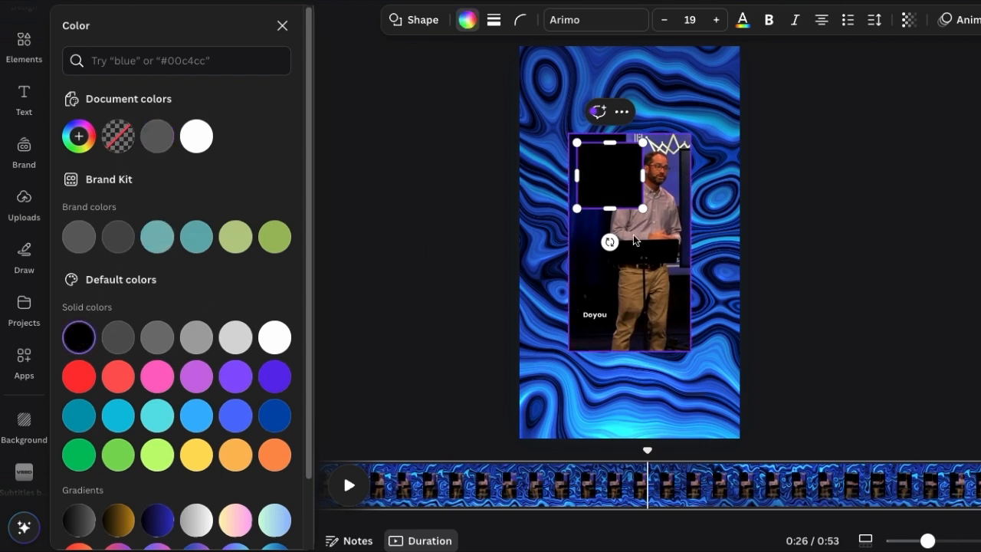
- Stretch the black shape to about the sermon video's size and position it slightly down and right of the video
{"action": "left_click_drag", "start_coordinate": [609, 208], "coordinate": [612, 360]}
{"action": "left_click_drag", "start_coordinate": [642, 250], "coordinate": [698, 253]}
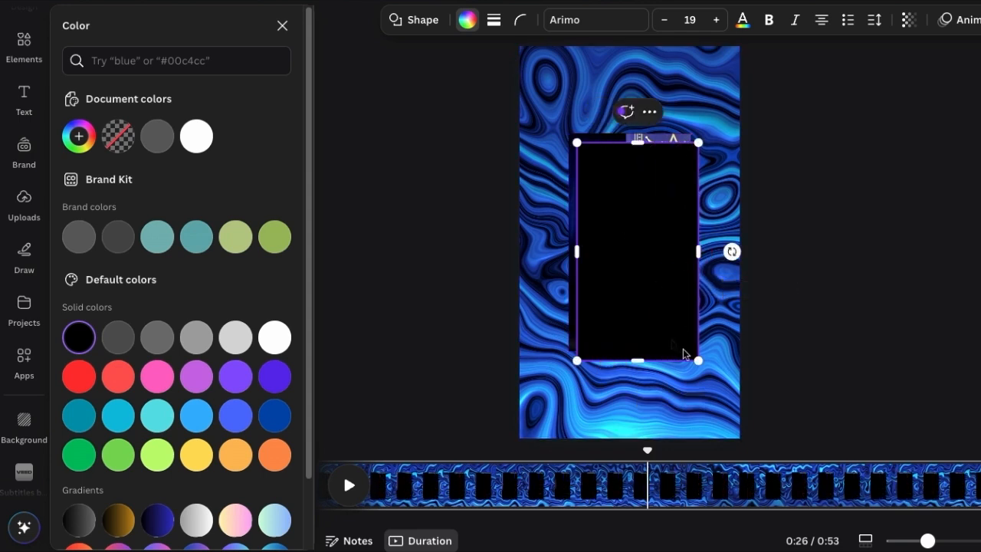
{"action": "left_click_drag", "start_coordinate": [646, 207], "coordinate": [646, 205]}
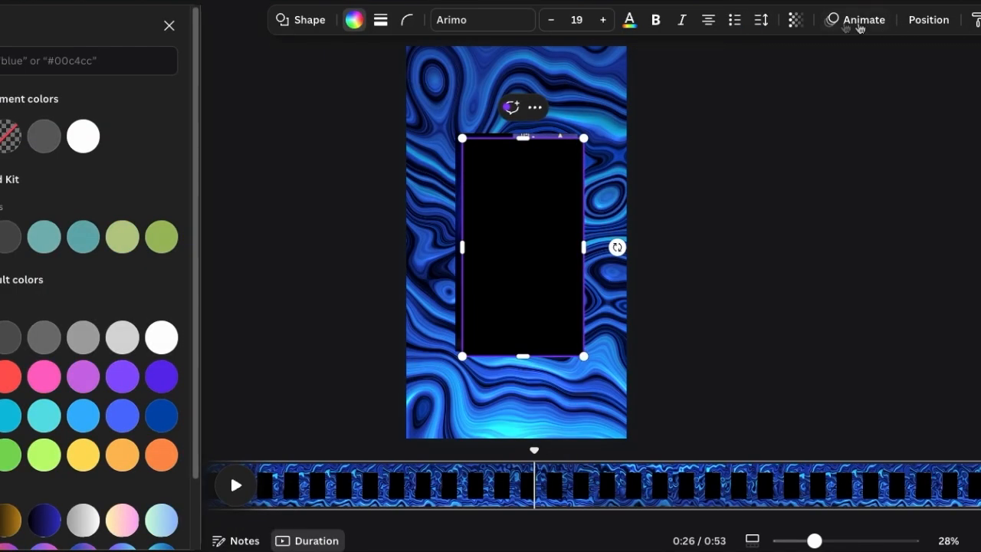
- Make the black rectangle semi-transparent and send it one layer backward, behind the sermon video
{"action": "left_click", "coordinate": [909, 20]}
{"action": "left_click_drag", "start_coordinate": [765, 82], "coordinate": [776, 83]}
{"action": "left_click", "coordinate": [929, 20]}
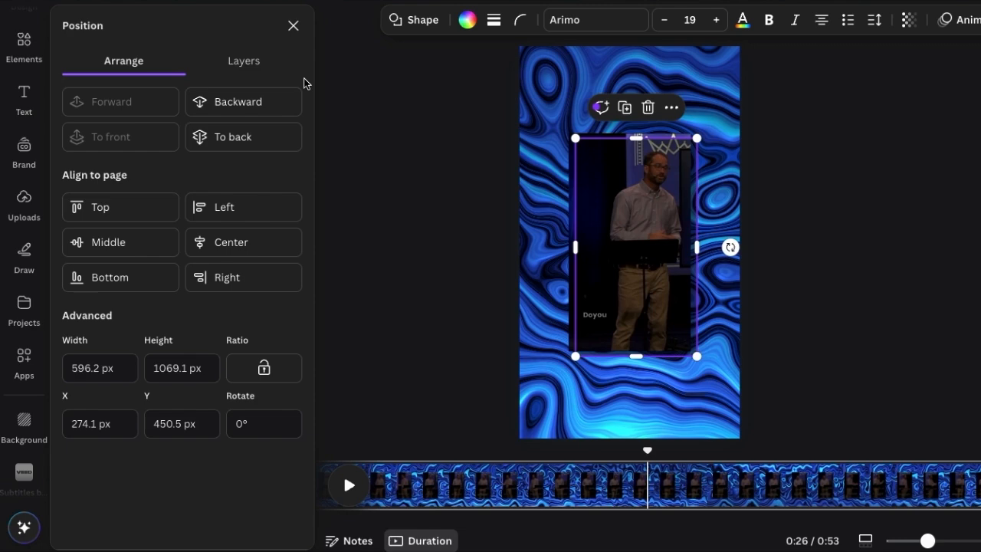
{"action": "left_click", "coordinate": [258, 109]}
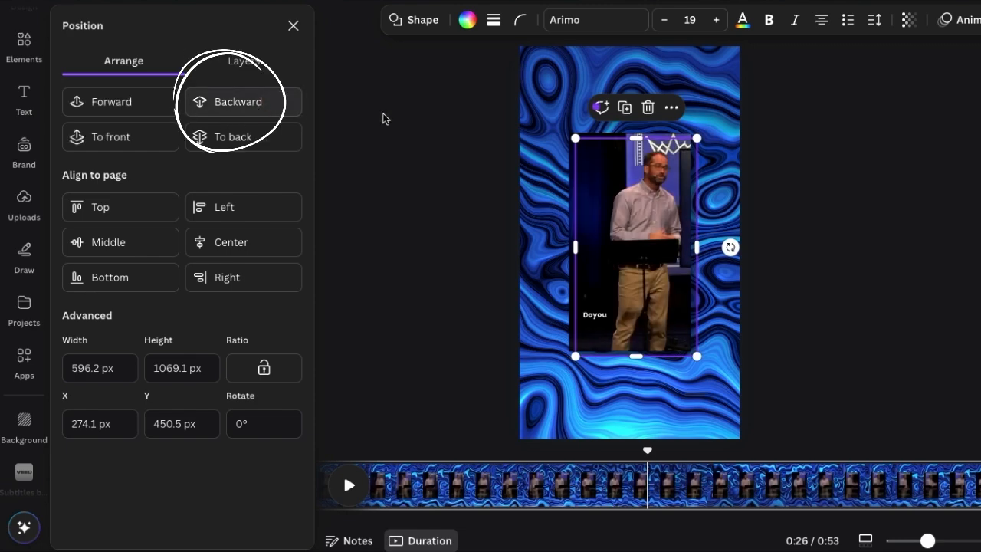
{"action": "left_click", "coordinate": [822, 193]}
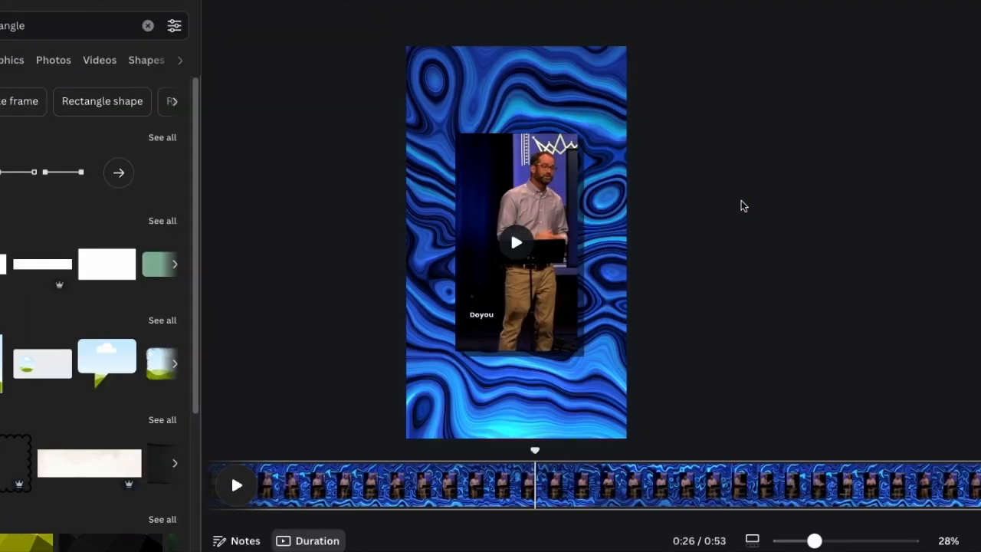
- Shift the shadow rectangle slightly up and left so less of it extends beyond the sermon video
{"action": "key", "text": "ctrl+plus"}
{"action": "scroll", "coordinate": [741, 200], "scroll_direction": "down", "scroll_amount": 3}
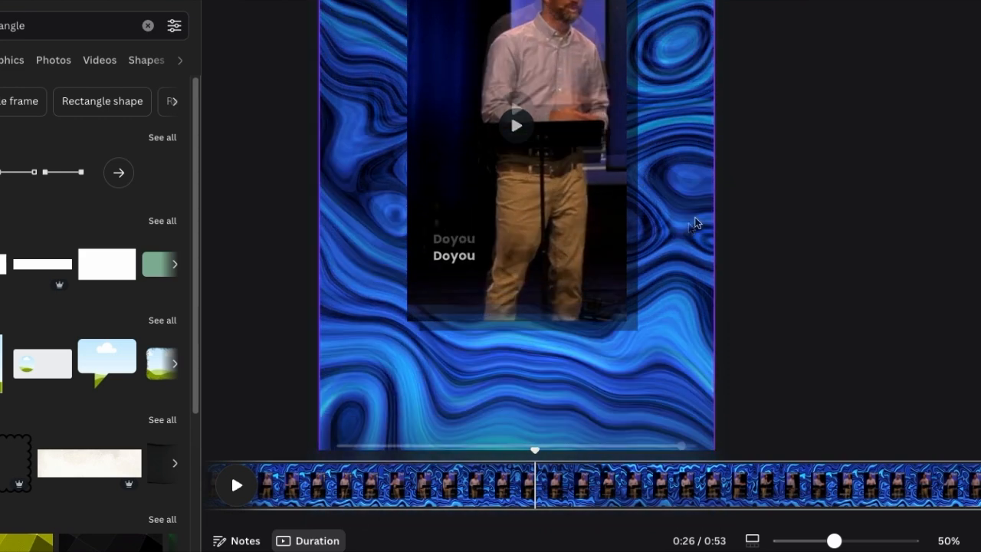
{"action": "left_click", "coordinate": [632, 286]}
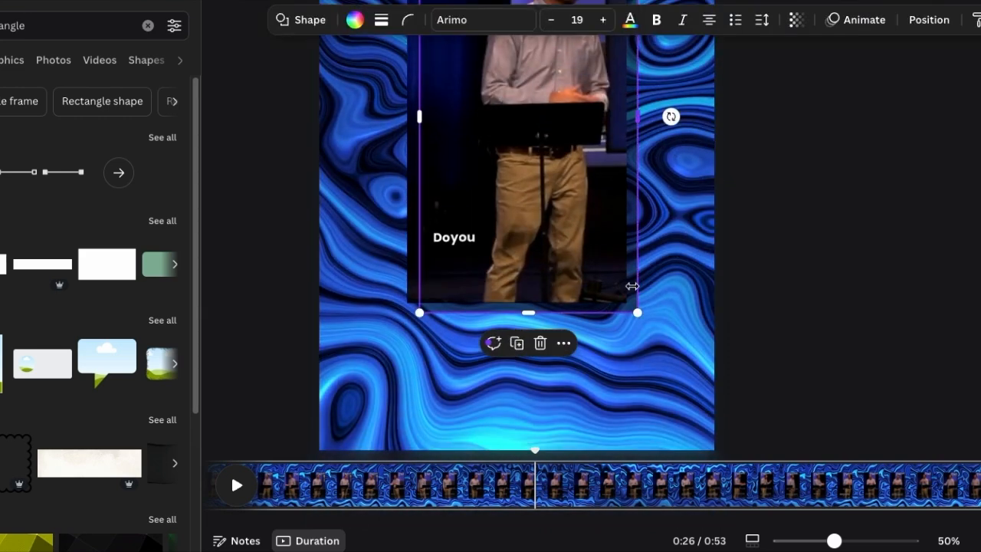
{"action": "left_click", "coordinate": [857, 257]}
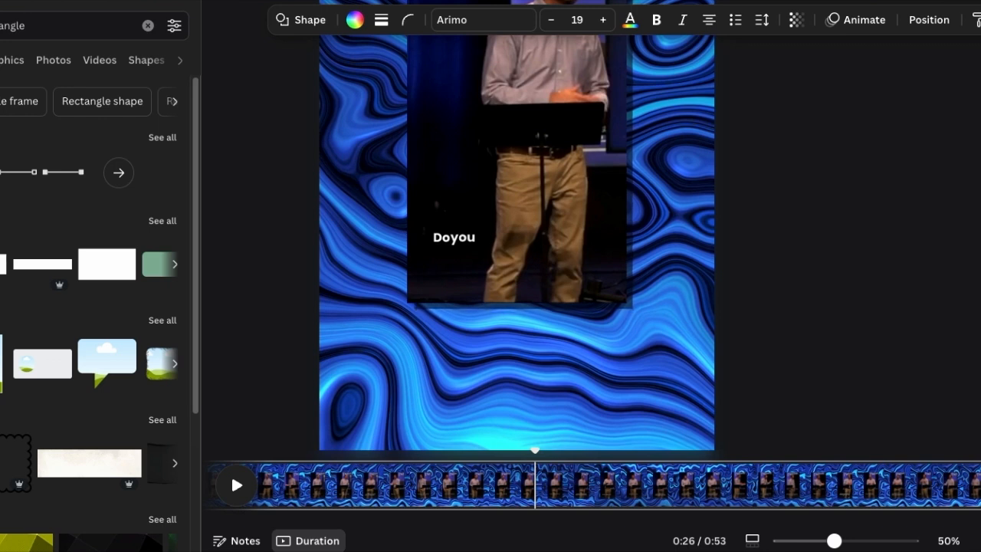
- Set the shadow rectangle's transparency to 35
{"action": "left_click", "coordinate": [797, 19]}
{"action": "mouse_move", "coordinate": [779, 79]}
{"action": "left_mouse_down"}
{"action": "mouse_move", "coordinate": [722, 80]}
{"action": "mouse_move", "coordinate": [762, 84]}
{"action": "left_mouse_up"}
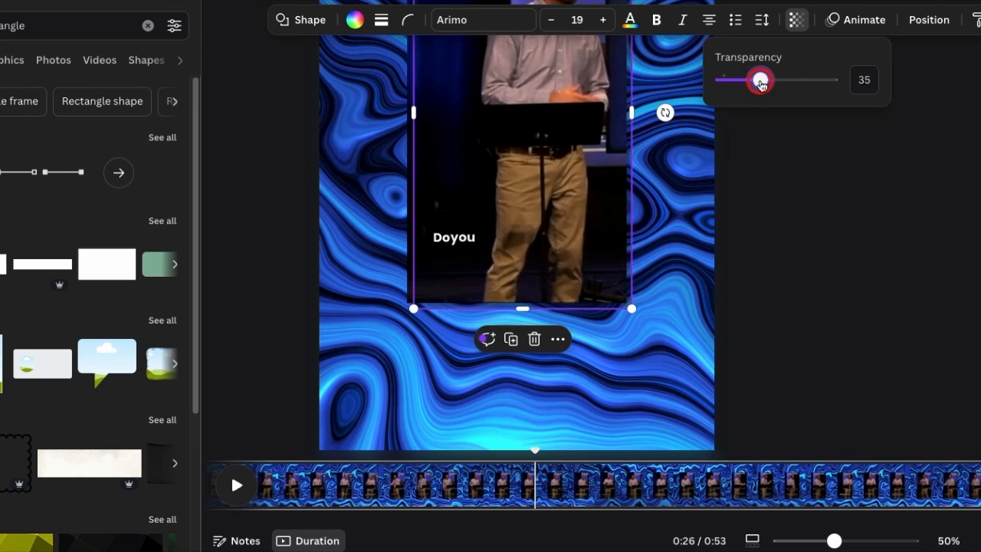
{"action": "left_click", "coordinate": [825, 240]}
{"action": "key", "text": "ctrl+alt+0"}
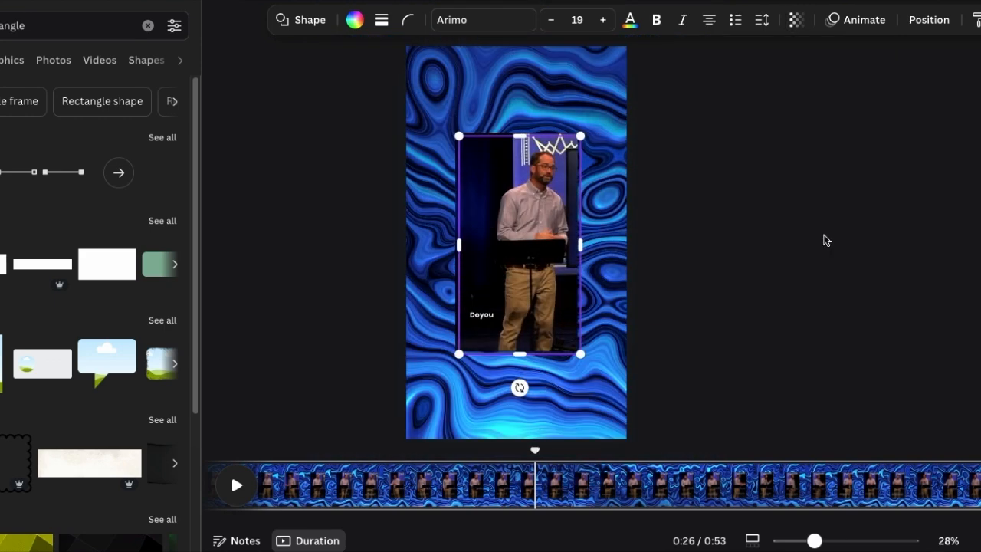
{"action": "left_click", "coordinate": [823, 234]}
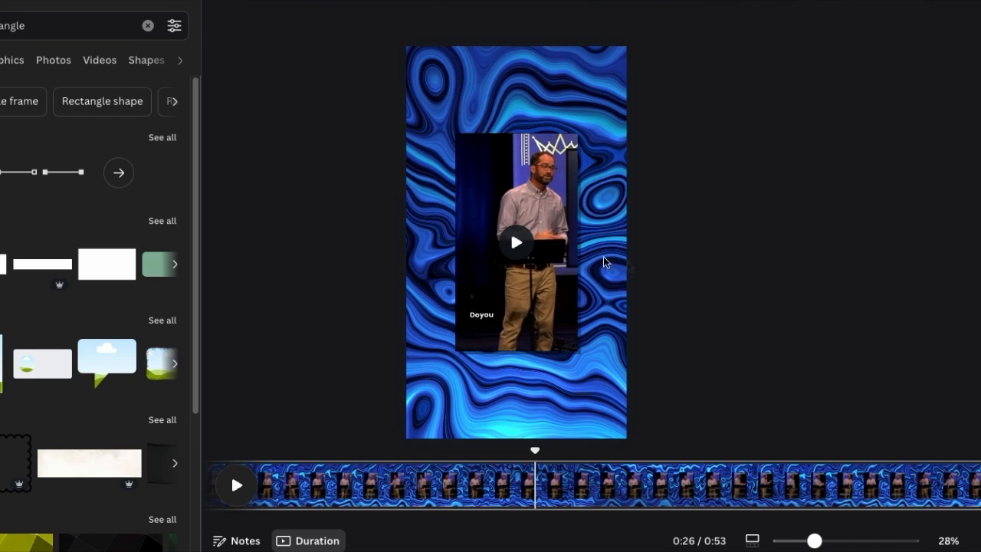
- Nudge the shadow rectangle closer to the sermon video, leaving only a thin strip along its right and bottom edges
{"action": "left_click", "coordinate": [573, 242]}
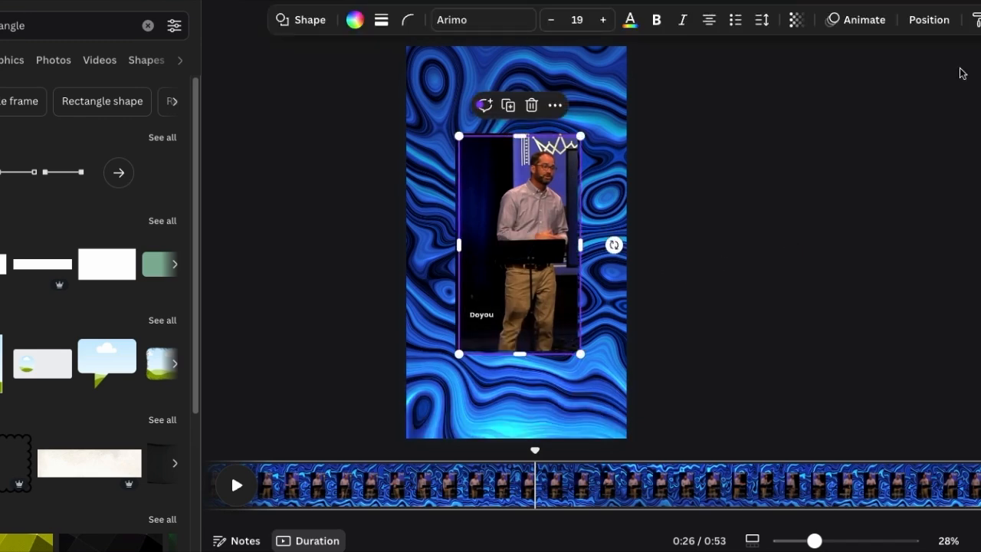
{"action": "key", "text": "ctrl+plus"}
{"action": "key", "text": "ctrl+plus"}
{"action": "scroll", "coordinate": [951, 84], "scroll_direction": "down", "scroll_amount": 4}
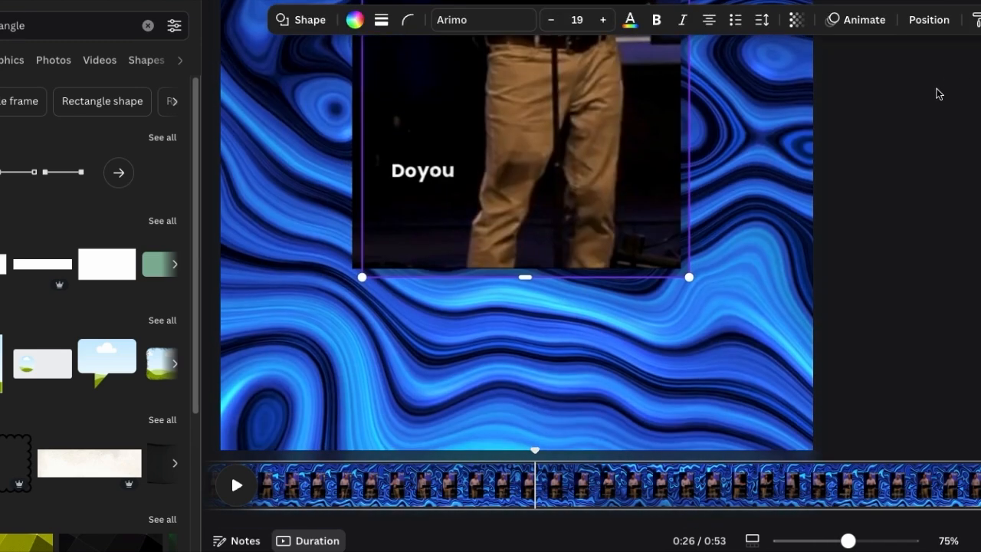
{"action": "scroll", "coordinate": [939, 94], "scroll_direction": "up", "scroll_amount": 3}
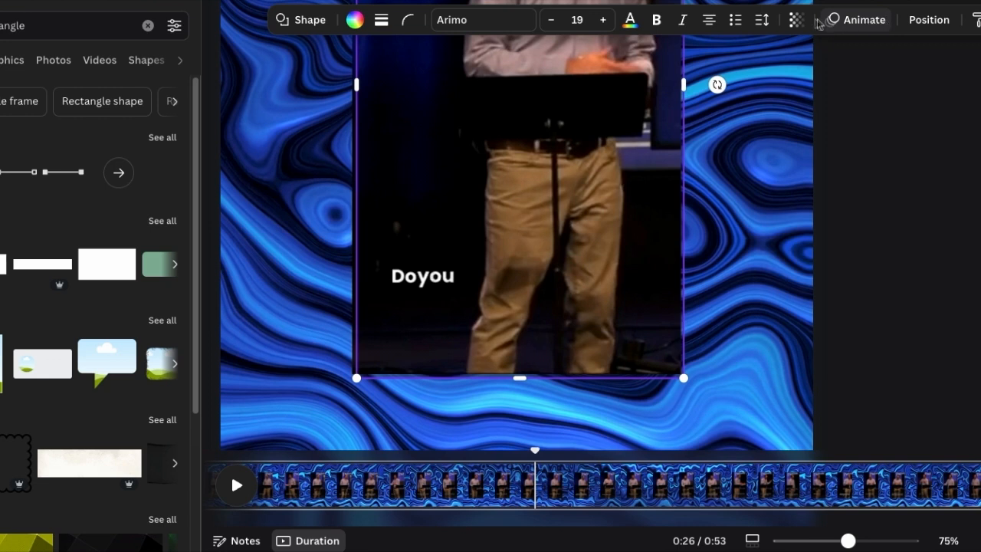
- Lower the shadow rectangle's transparency to about 26
{"action": "left_click", "coordinate": [796, 20]}
{"action": "mouse_move", "coordinate": [760, 80]}
{"action": "left_mouse_down"}
{"action": "mouse_move", "coordinate": [924, 101]}
{"action": "mouse_move", "coordinate": [795, 79]}
{"action": "mouse_move", "coordinate": [720, 81]}
{"action": "mouse_move", "coordinate": [752, 89]}
{"action": "left_mouse_up"}
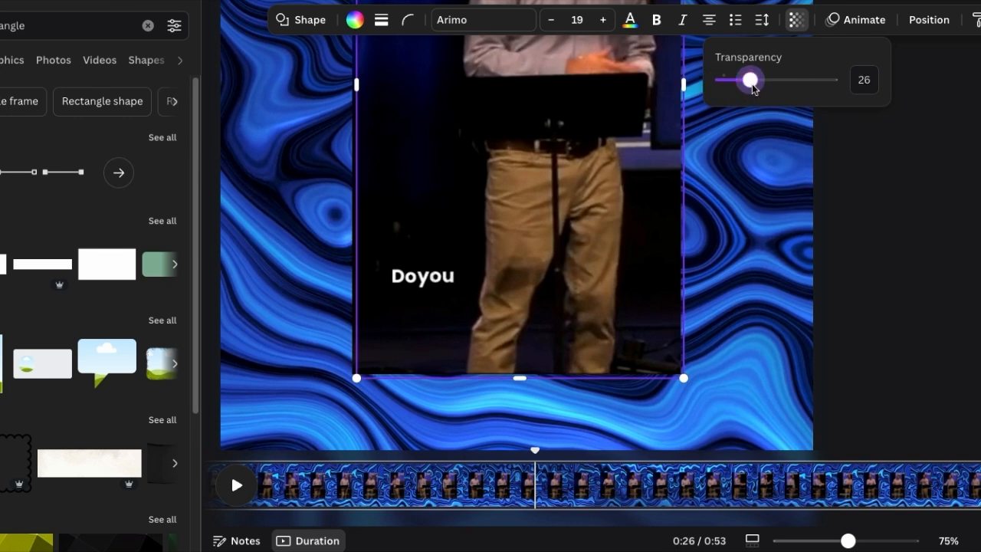
{"action": "left_click_drag", "start_coordinate": [753, 89], "coordinate": [749, 87]}
{"action": "left_click", "coordinate": [979, 249]}
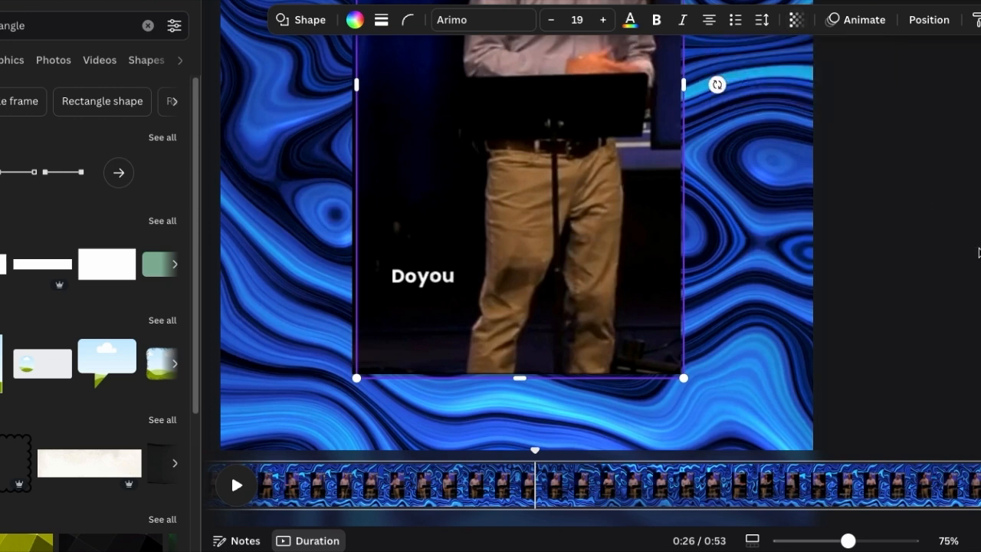
{"action": "left_click", "coordinate": [960, 155]}
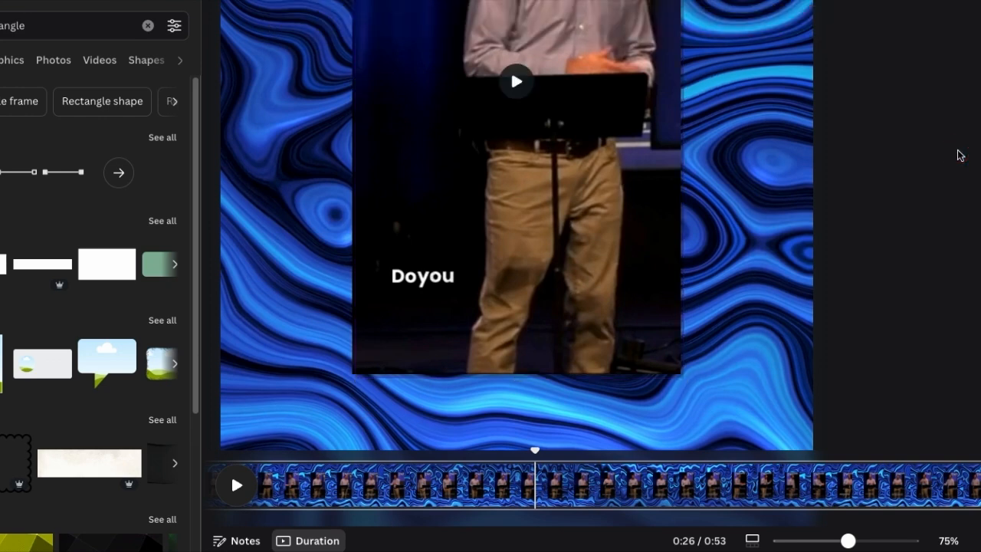
- Move the sermon video aside to the left to uncover the shadow rectangle and readjust the rectangle's transparency
{"action": "scroll", "coordinate": [958, 151], "scroll_direction": "up", "scroll_amount": 1}
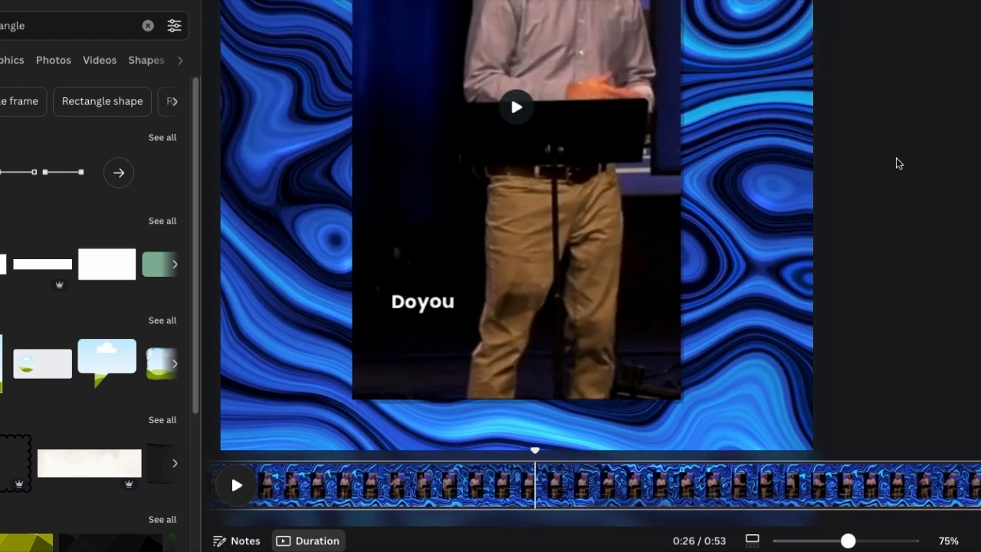
{"action": "scroll", "coordinate": [897, 158], "scroll_direction": "down", "scroll_amount": 8}
{"action": "scroll", "coordinate": [896, 158], "scroll_direction": "up", "scroll_amount": 3}
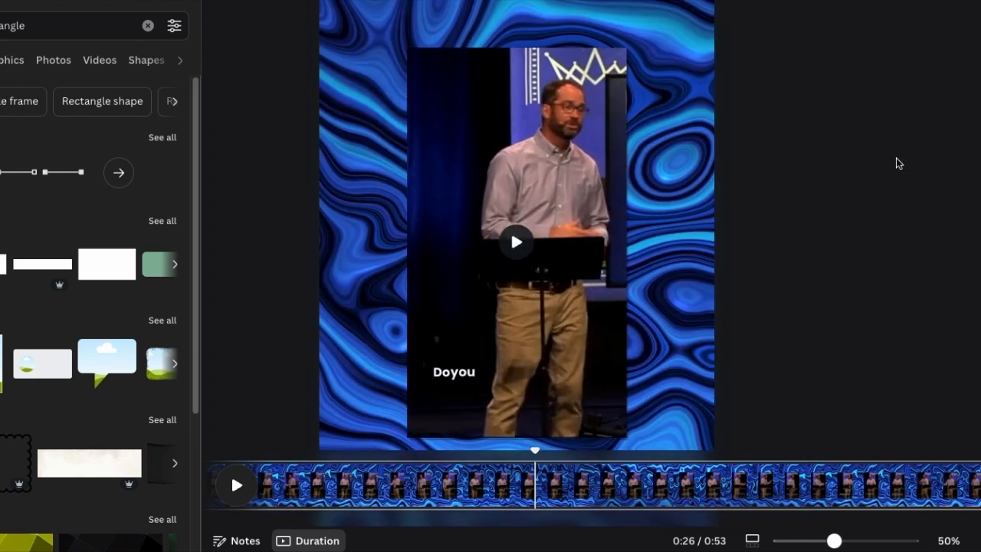
{"action": "scroll", "coordinate": [885, 161], "scroll_direction": "down", "scroll_amount": 1}
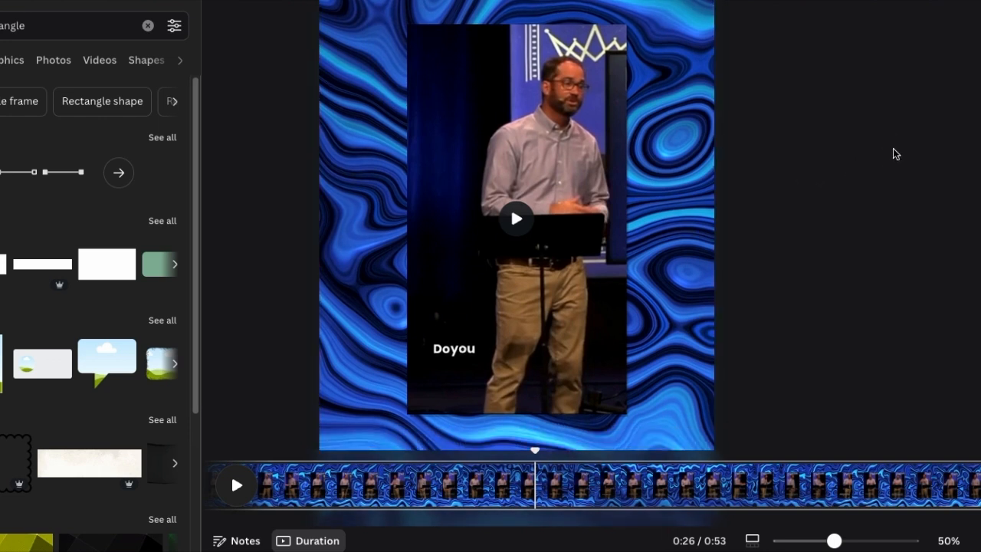
{"action": "left_click", "coordinate": [594, 100]}
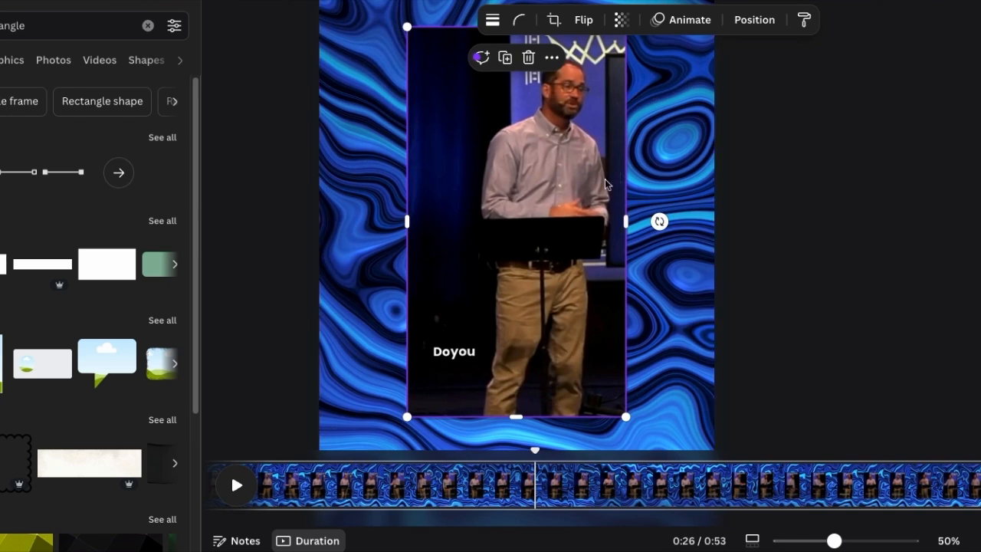
{"action": "left_click", "coordinate": [582, 161]}
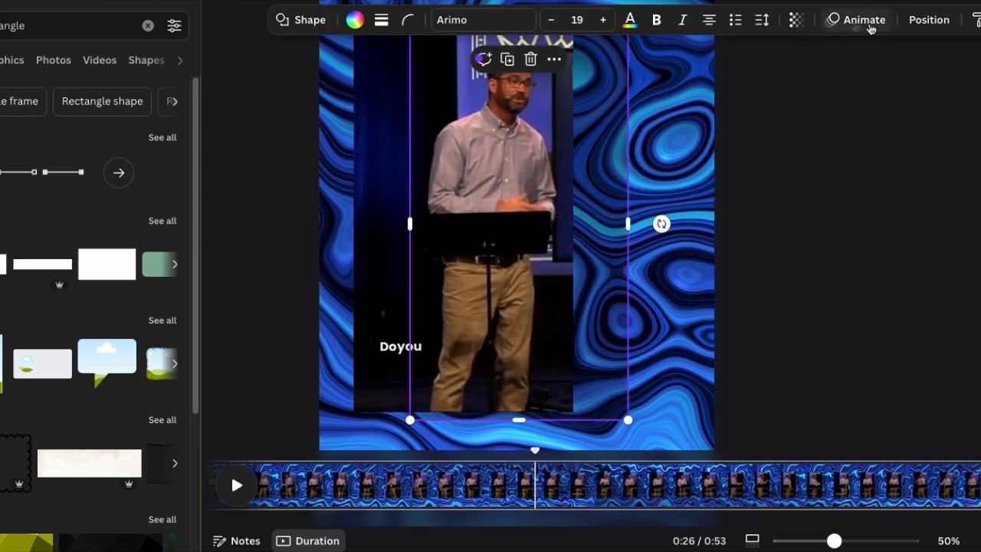
{"action": "left_click", "coordinate": [806, 25]}
{"action": "left_click", "coordinate": [759, 85]}
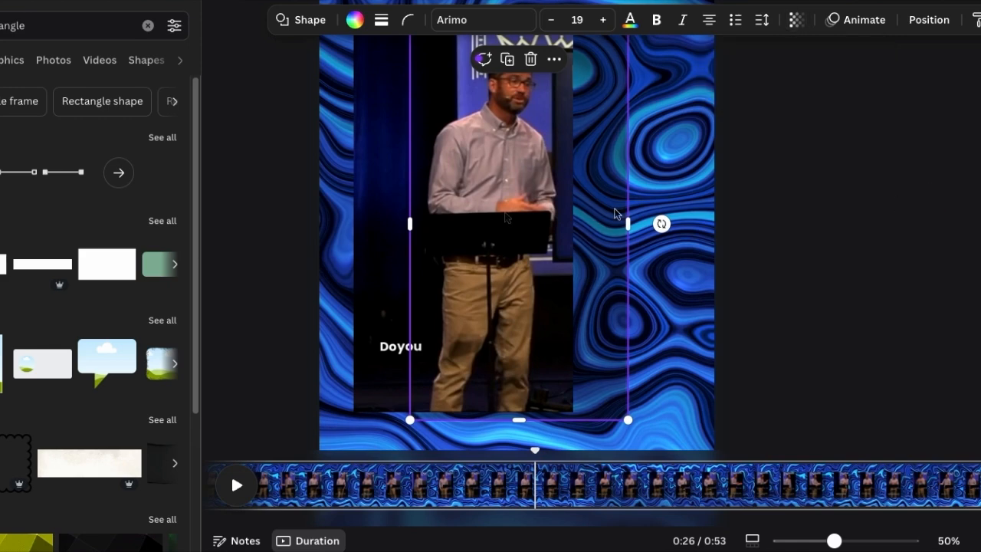
- Move the sermon video back over the shadow rectangle and nudge it right and down until only a thin shadow edge shows
{"action": "left_click", "coordinate": [412, 207]}
{"action": "left_click_drag", "start_coordinate": [412, 207], "coordinate": [458, 201]}
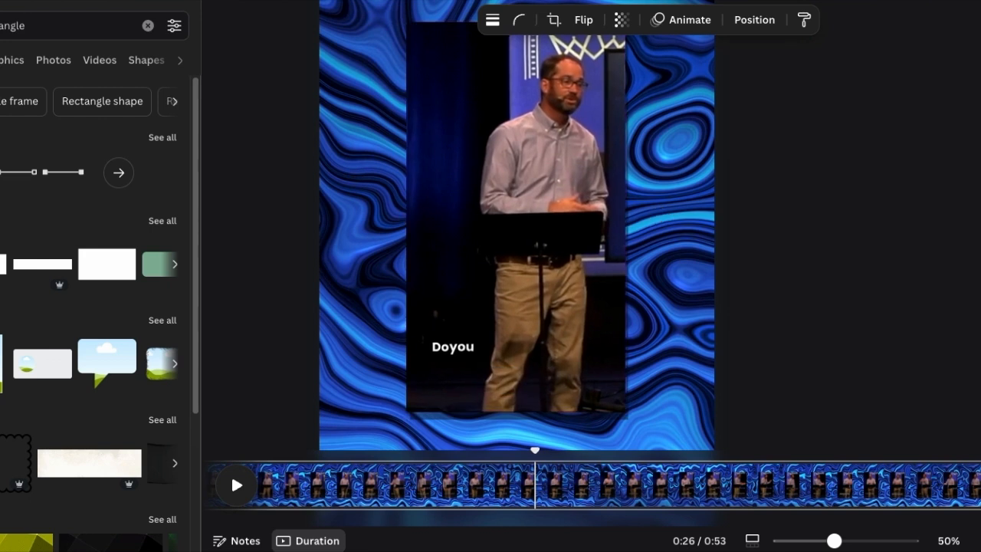
{"action": "key", "text": "Right"}
{"action": "key", "text": "Down"}
{"action": "key", "text": "Right"}
{"action": "key", "text": "Down"}
{"action": "key", "text": "Down"}
{"action": "key", "text": "Down"}
{"action": "key", "text": "Right"}
{"action": "key", "text": "Down"}
{"action": "key", "text": "Down"}
{"action": "key", "text": "Down"}
{"action": "key", "text": "Down"}
{"action": "key", "text": "Right"}
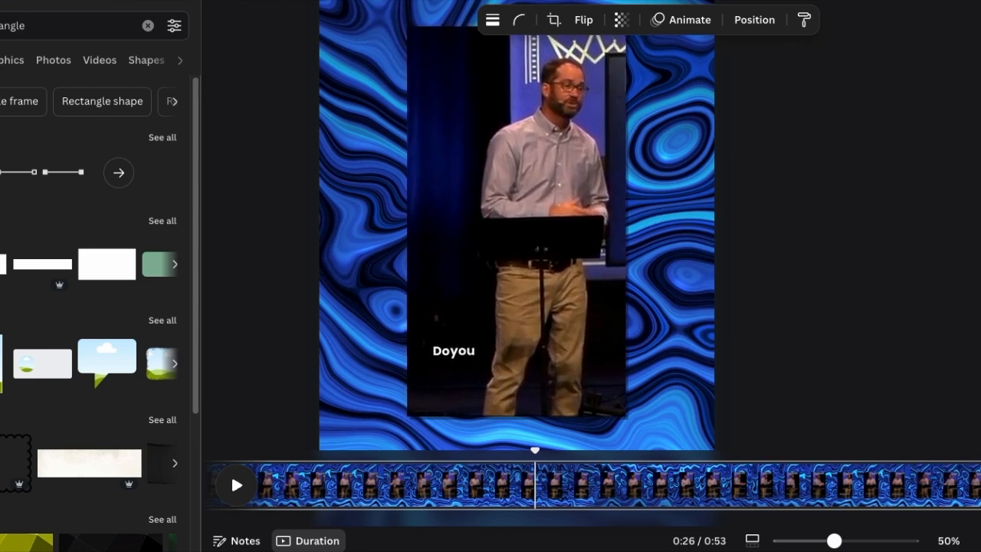
{"action": "left_click", "coordinate": [847, 174]}
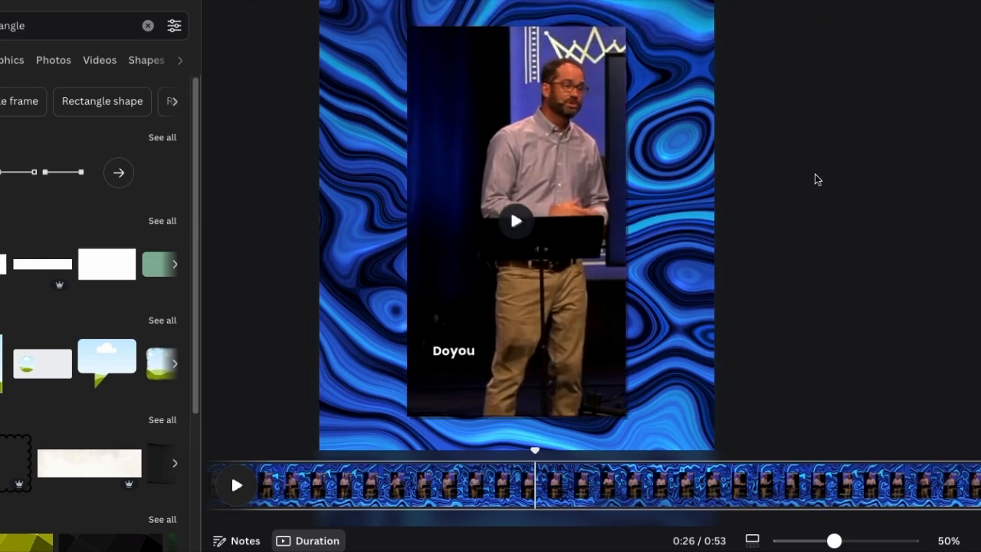
- Check the shadow effect up close and on the full page, and scrub through the timeline to about 0:22
{"action": "scroll", "coordinate": [815, 174], "scroll_direction": "up", "scroll_amount": 1}
{"action": "scroll", "coordinate": [815, 171], "scroll_direction": "down", "scroll_amount": 1}
{"action": "scroll", "coordinate": [820, 177], "scroll_direction": "up", "scroll_amount": 1}
{"action": "scroll", "coordinate": [821, 175], "scroll_direction": "down", "scroll_amount": 3}
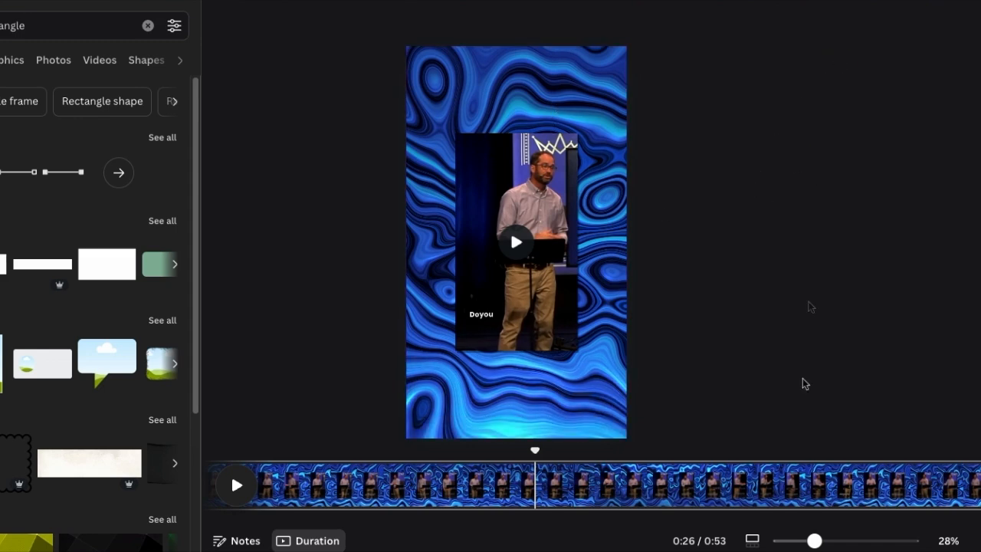
{"action": "left_click_drag", "start_coordinate": [538, 452], "coordinate": [734, 457]}
{"action": "left_click_drag", "start_coordinate": [740, 459], "coordinate": [460, 458]}
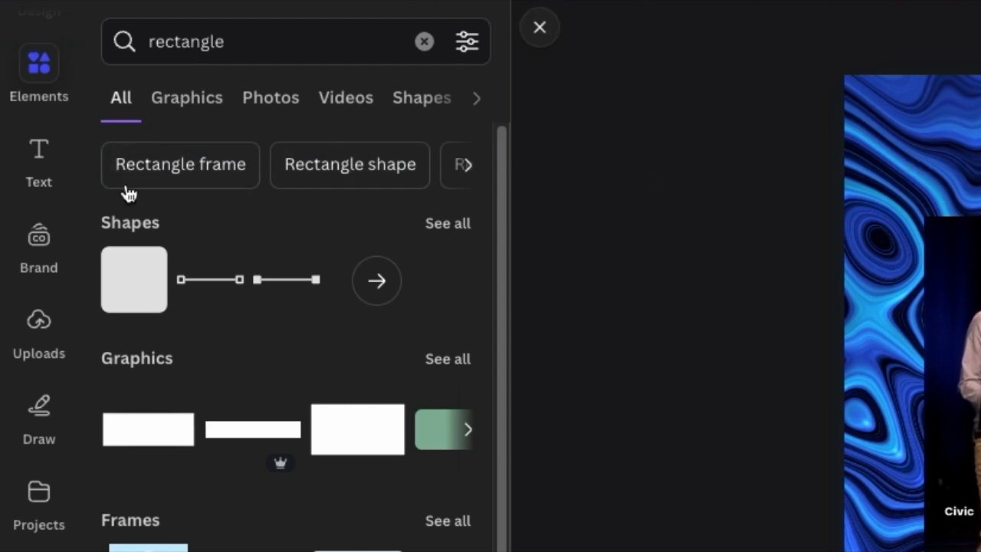
- Add a Brand Kit heading above the sermon video, widen its text box and enter the pastor's title and name
{"action": "left_click", "coordinate": [40, 157]}
{"action": "left_click", "coordinate": [337, 297]}
{"action": "left_click", "coordinate": [812, 230]}
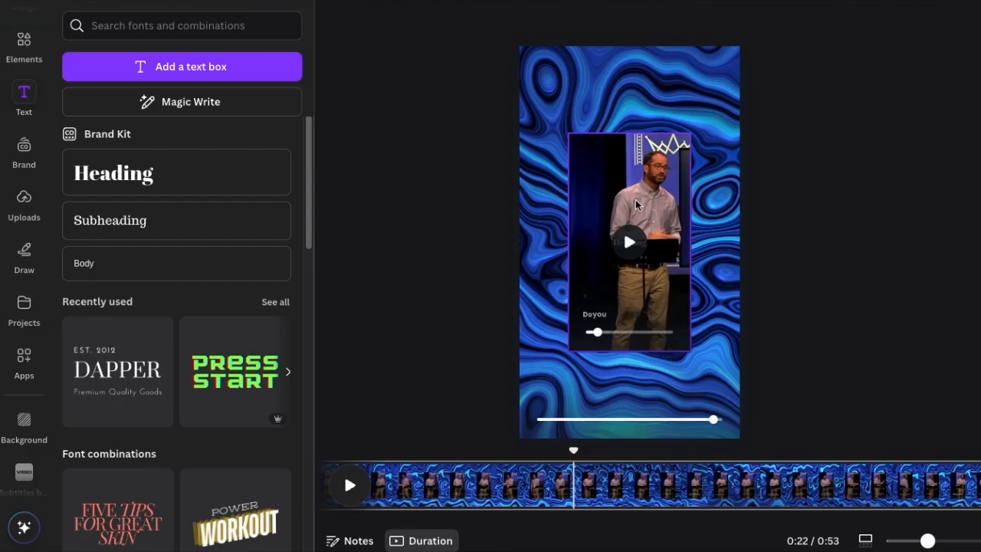
{"action": "left_click", "coordinate": [268, 184]}
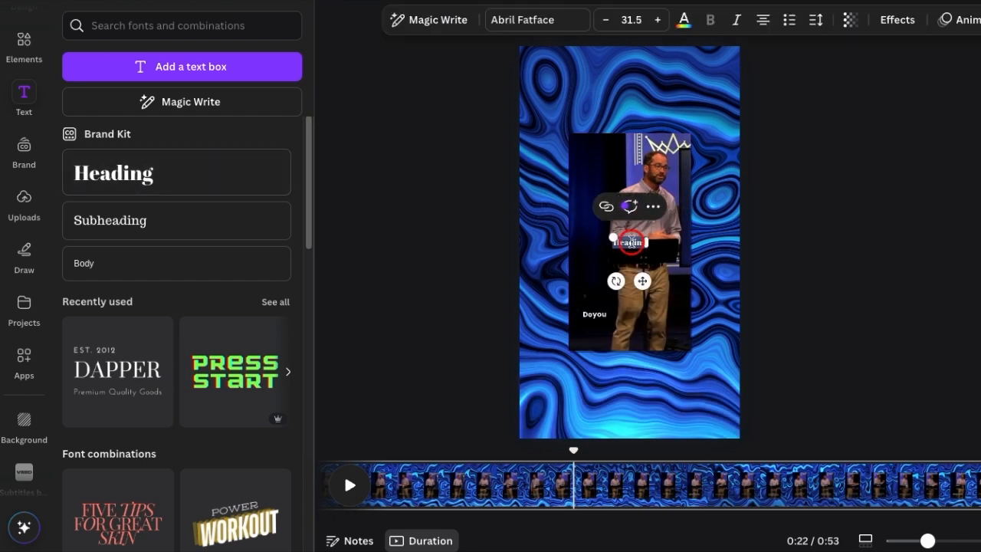
{"action": "left_click_drag", "start_coordinate": [648, 242], "coordinate": [644, 108]}
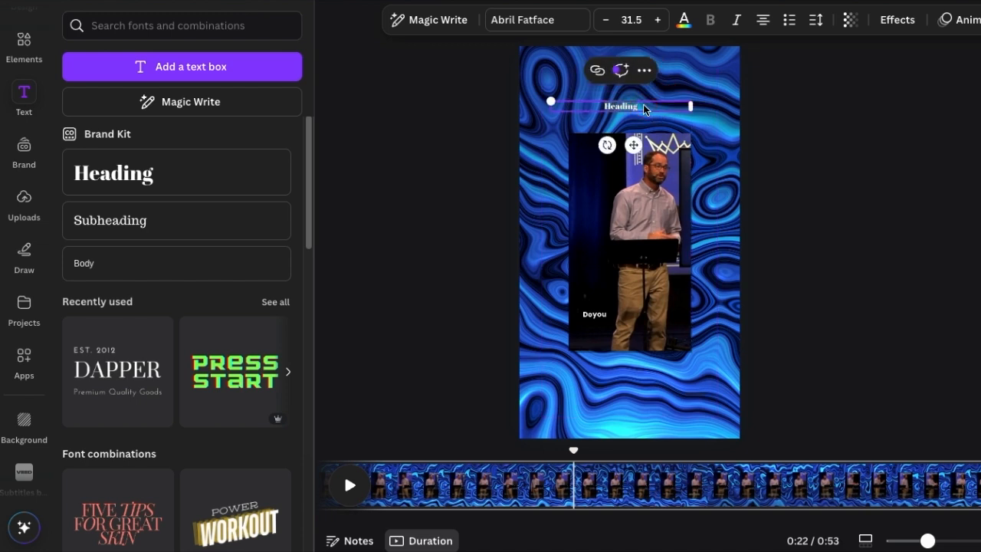
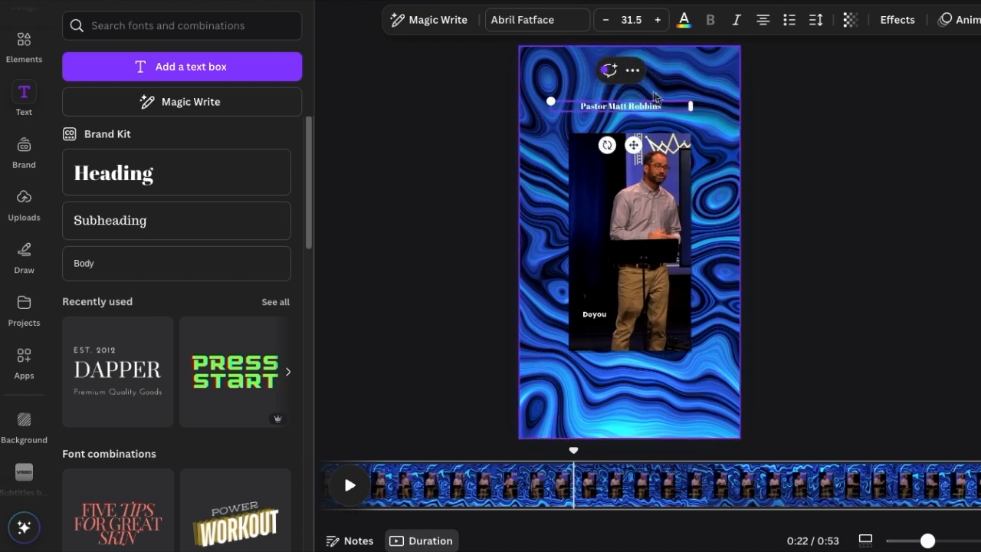
- Restyle the heading above the sermon video in bold Glacial Indifference at size 47.5
{"action": "left_click", "coordinate": [567, 25]}
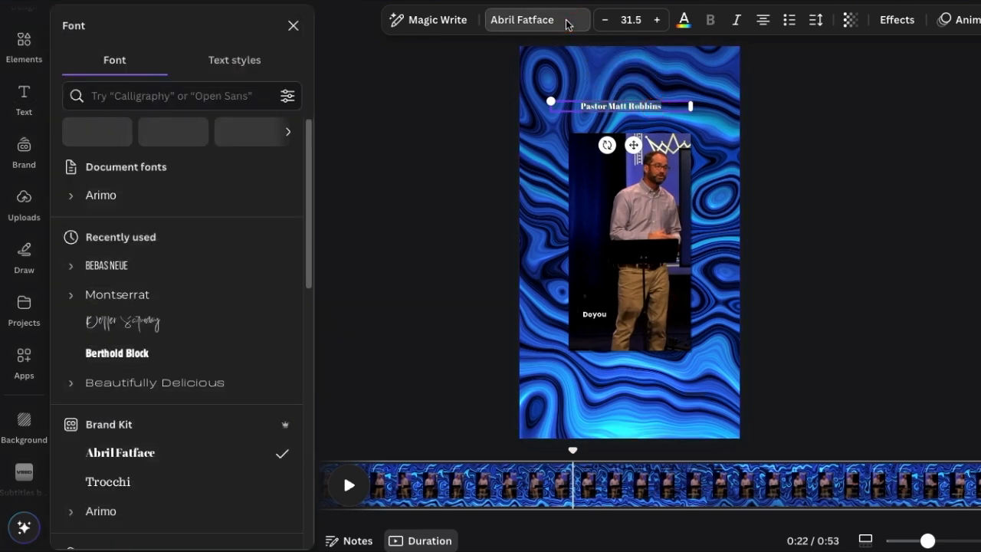
{"action": "scroll", "coordinate": [178, 288], "scroll_direction": "down", "scroll_amount": 1}
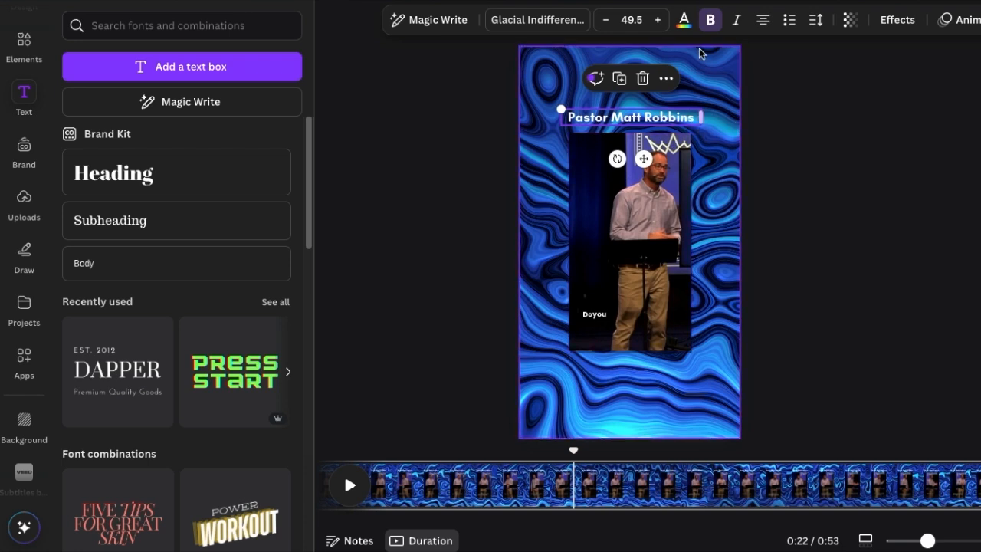
{"action": "left_click", "coordinate": [606, 20]}
{"action": "left_click", "coordinate": [605, 19]}
{"action": "left_click", "coordinate": [929, 139]}
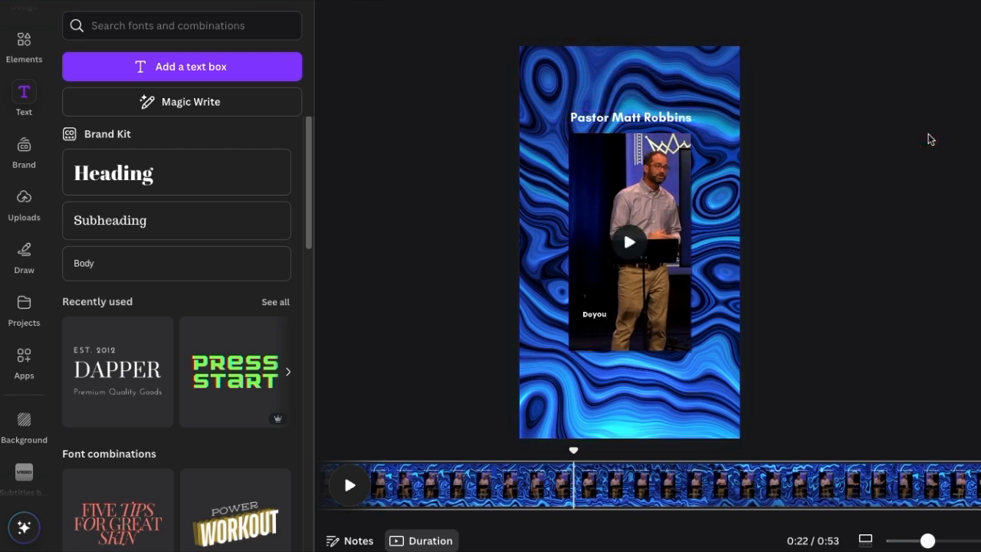
- Nudge the heading slightly upward to leave a small gap above the sermon video and deselect it
{"action": "left_click", "coordinate": [683, 122]}
{"action": "left_click_drag", "start_coordinate": [683, 121], "coordinate": [679, 116]}
{"action": "left_click", "coordinate": [910, 154]}
{"action": "left_click", "coordinate": [876, 125]}
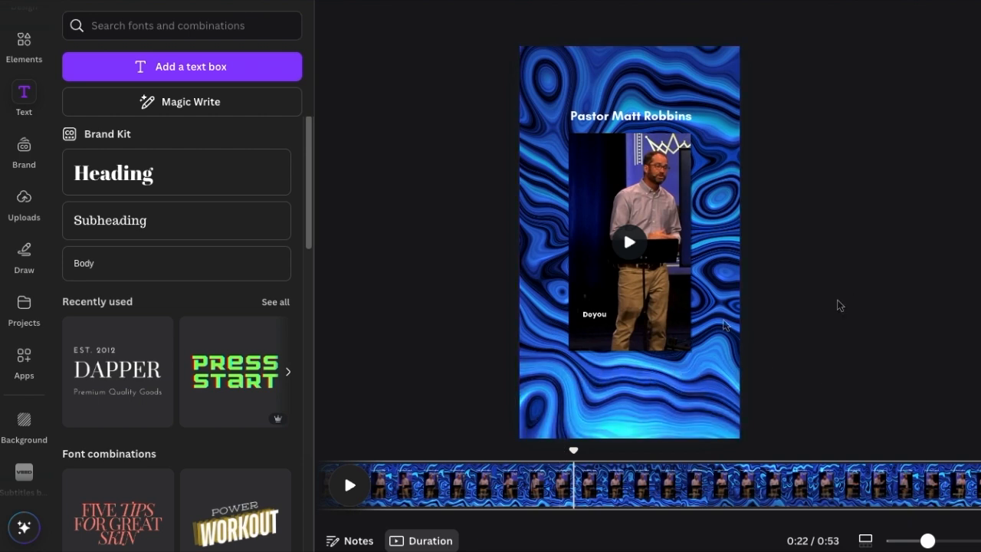
- Duplicate the heading, place the copy below the sermon video and change its text to "Love Your Neighbor"
{"action": "left_click", "coordinate": [644, 117]}
{"action": "key", "text": "ctrl+d"}
{"action": "left_click_drag", "start_coordinate": [684, 120], "coordinate": [674, 371]}
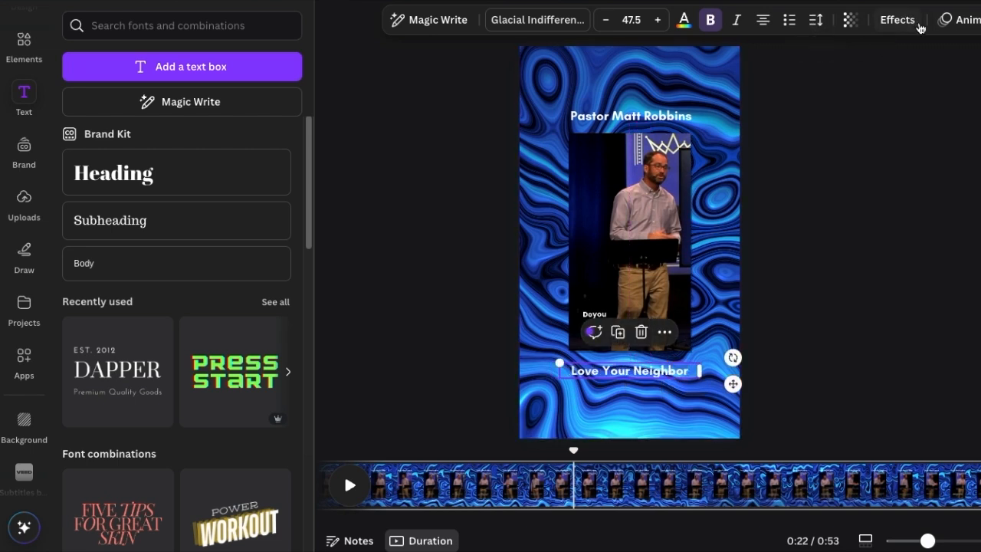
- Convert both headings to all caps, each on a single line, and scrub the timeline to about 0:30
{"action": "left_click", "coordinate": [980, 20]}
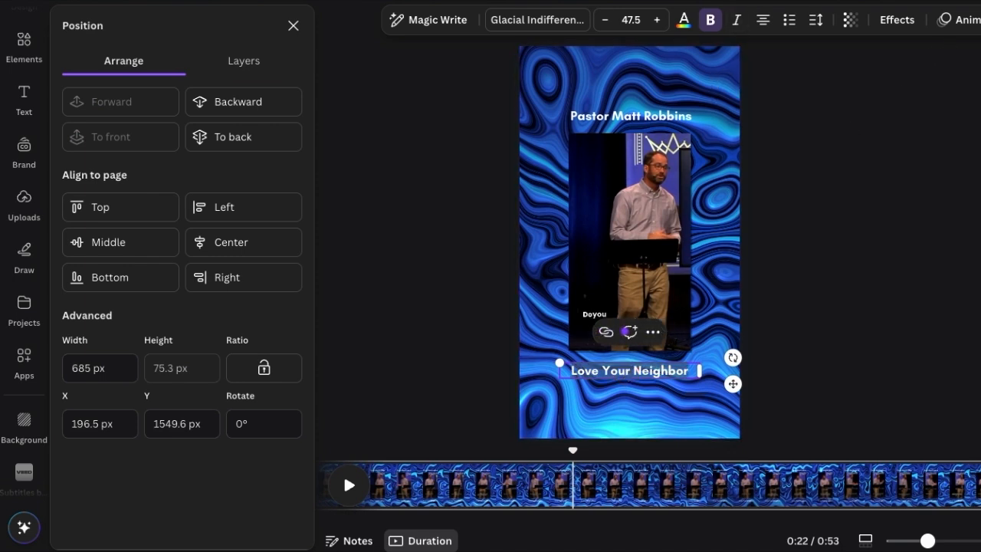
{"action": "key", "text": "ctrl+shift+k"}
{"action": "double_click", "coordinate": [669, 119]}
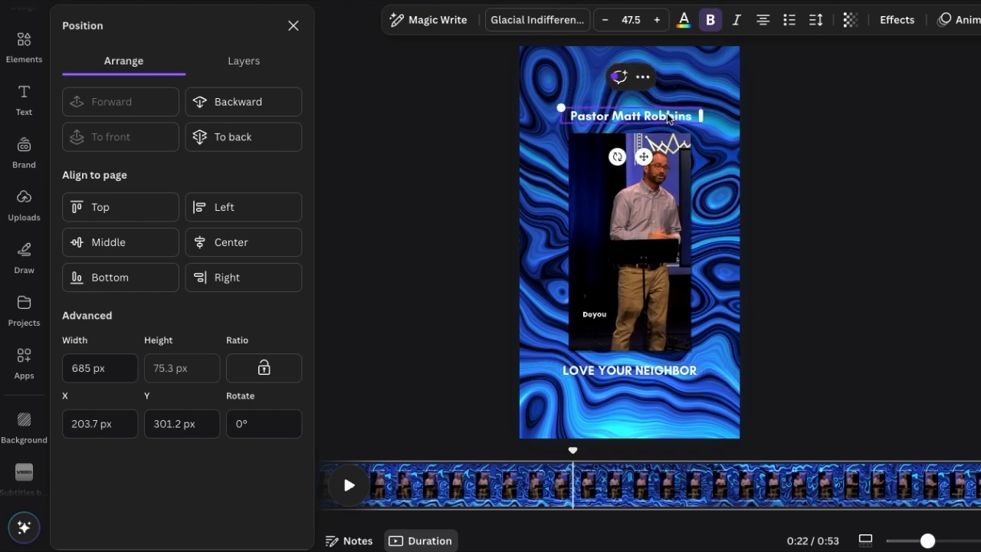
{"action": "key", "text": "ctrl+shift+k"}
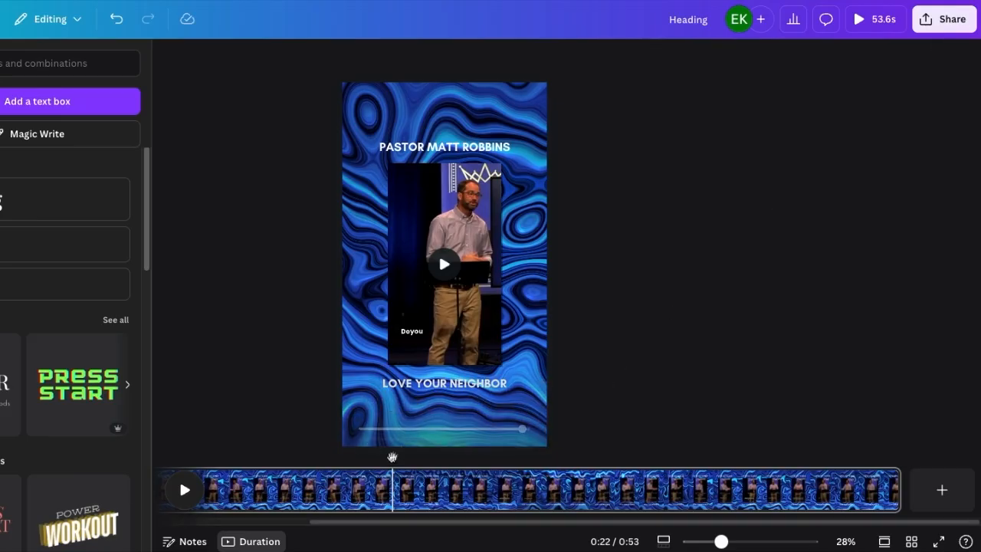
{"action": "left_click_drag", "start_coordinate": [392, 458], "coordinate": [532, 457]}
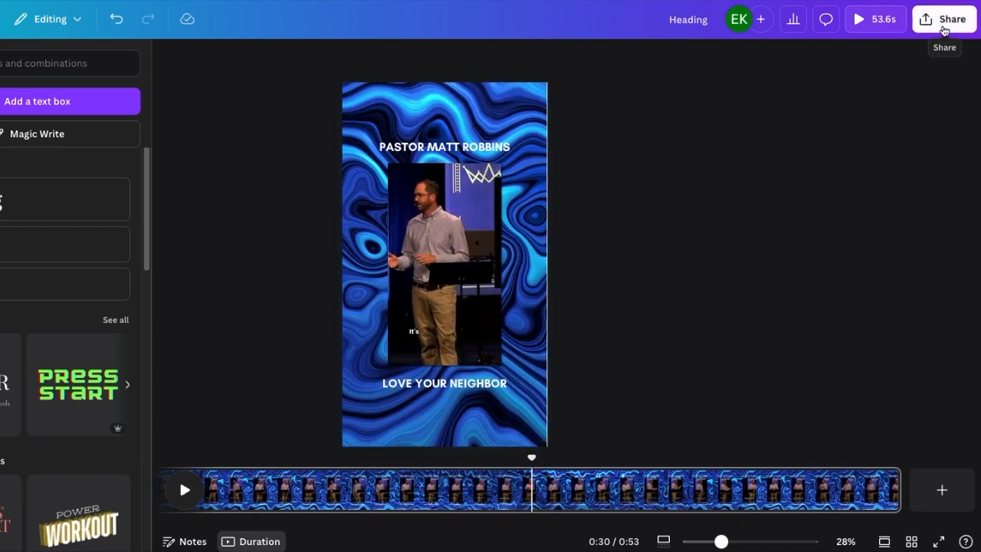
- Download the design as an MP4 video at 4K (UHD) quality
{"action": "left_click", "coordinate": [950, 23]}
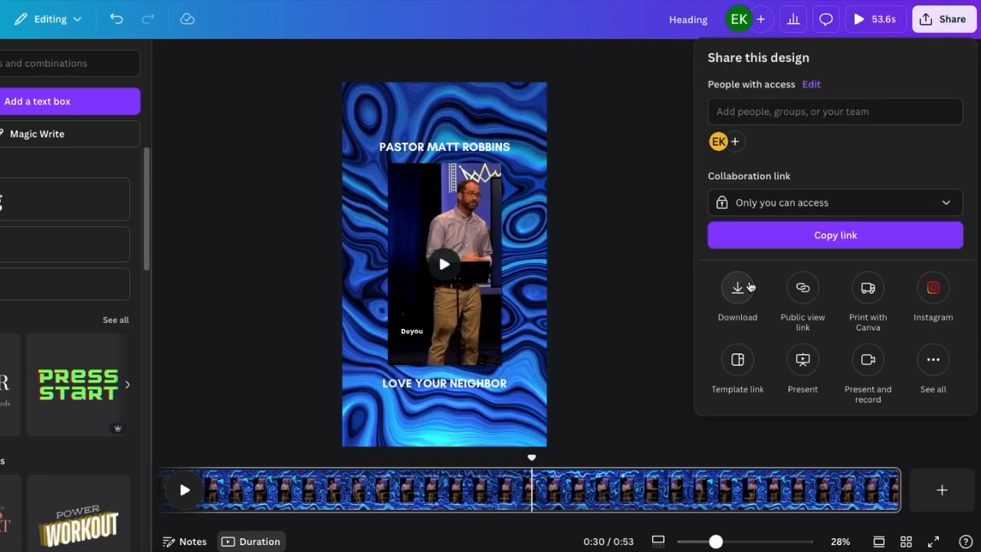
{"action": "left_click", "coordinate": [740, 295]}
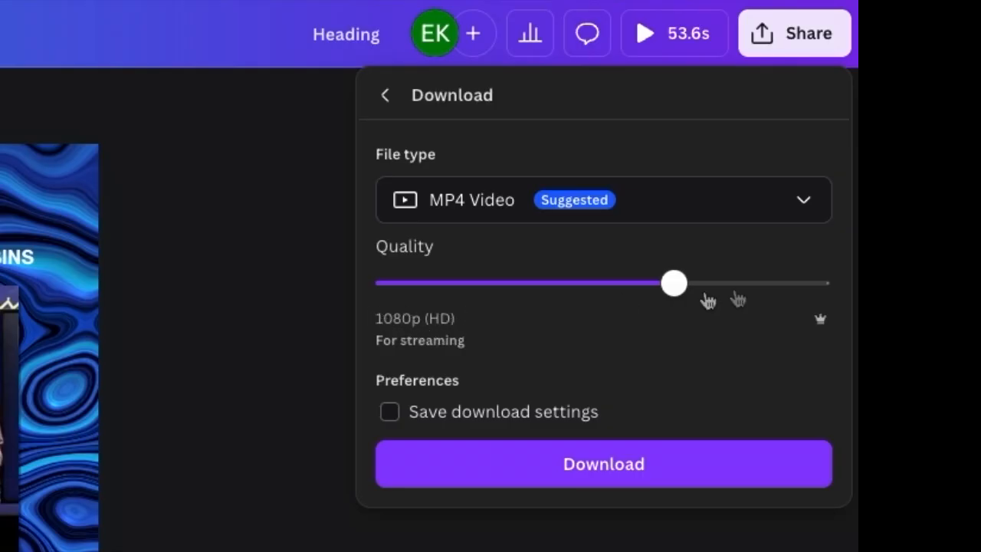
{"action": "left_click", "coordinate": [885, 162]}
{"action": "left_click_drag", "start_coordinate": [698, 292], "coordinate": [817, 283]}
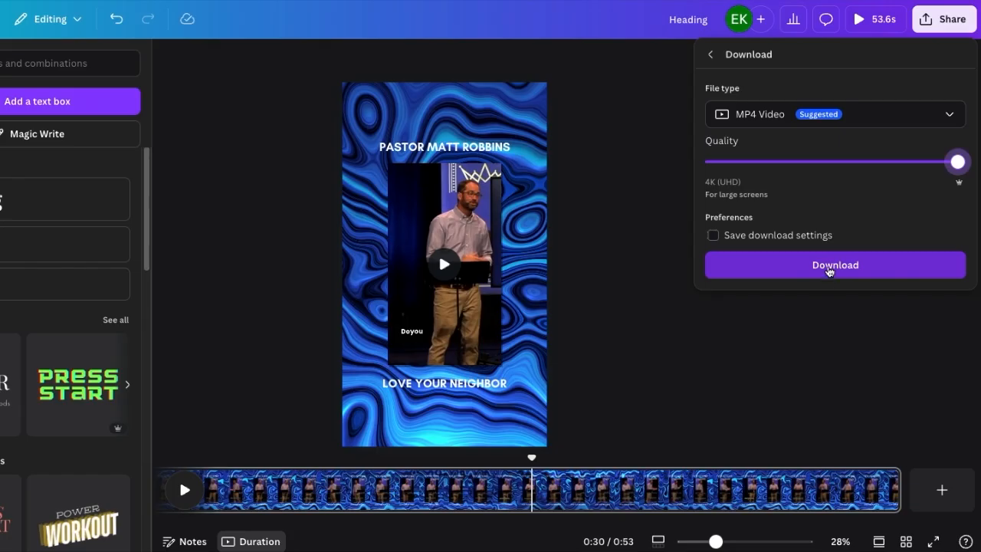
{"action": "left_click", "coordinate": [829, 269]}
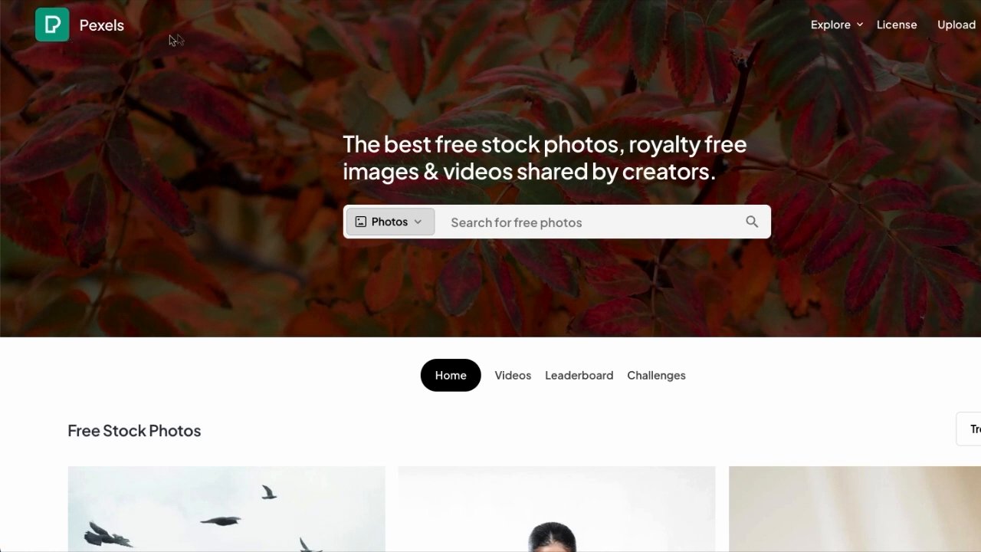
- Switch to Pexels, open its videos section and look through the trending free stock videos for background footage
{"action": "scroll", "coordinate": [596, 192], "scroll_direction": "down", "scroll_amount": 1}
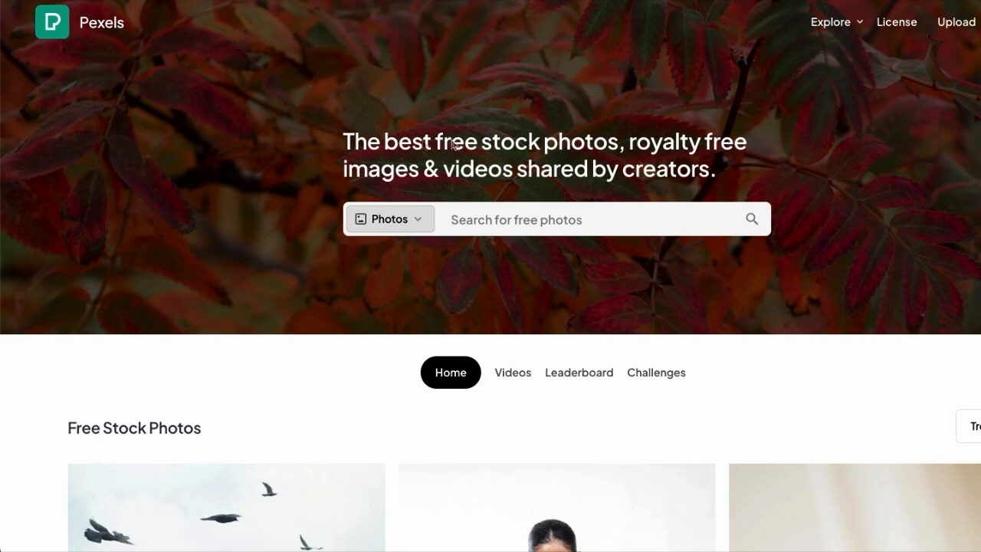
{"action": "scroll", "coordinate": [468, 162], "scroll_direction": "down", "scroll_amount": 1}
{"action": "scroll", "coordinate": [443, 197], "scroll_direction": "down", "scroll_amount": 3}
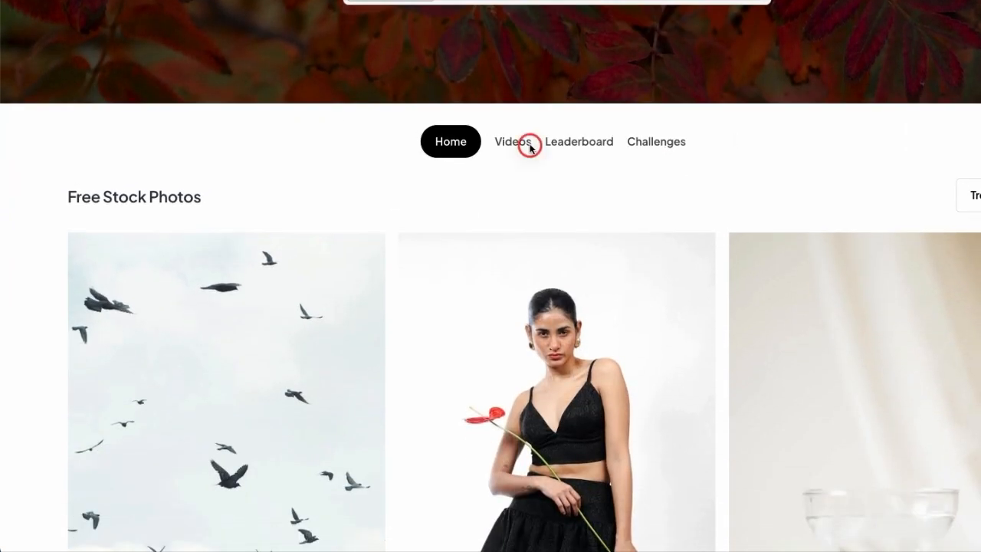
{"action": "left_click", "coordinate": [529, 145]}
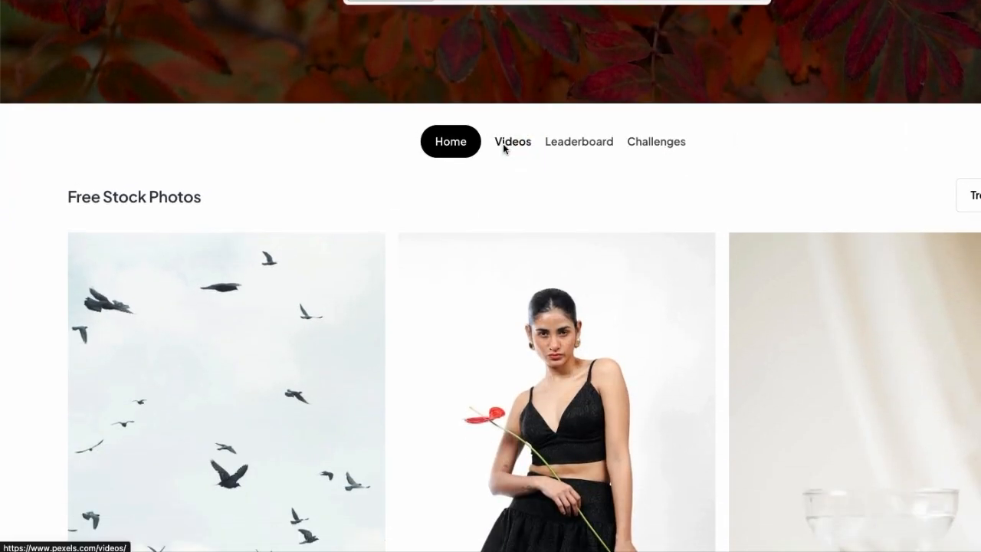
{"action": "scroll", "coordinate": [274, 381], "scroll_direction": "down", "scroll_amount": 2}
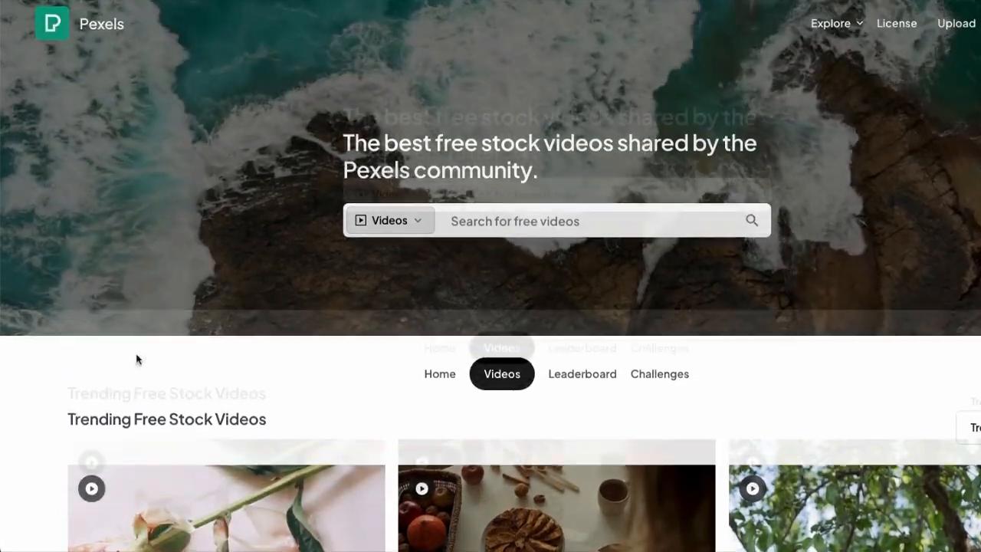
{"action": "scroll", "coordinate": [136, 357], "scroll_direction": "down", "scroll_amount": 2}
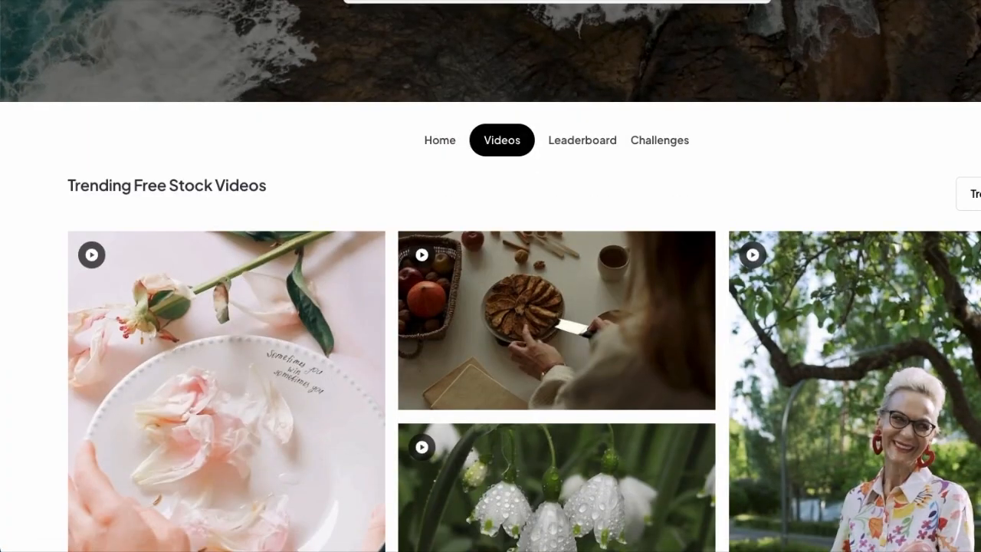
{"action": "scroll", "coordinate": [490, 307], "scroll_direction": "down", "scroll_amount": 1}
{"action": "scroll", "coordinate": [977, 243], "scroll_direction": "up", "scroll_amount": 3}
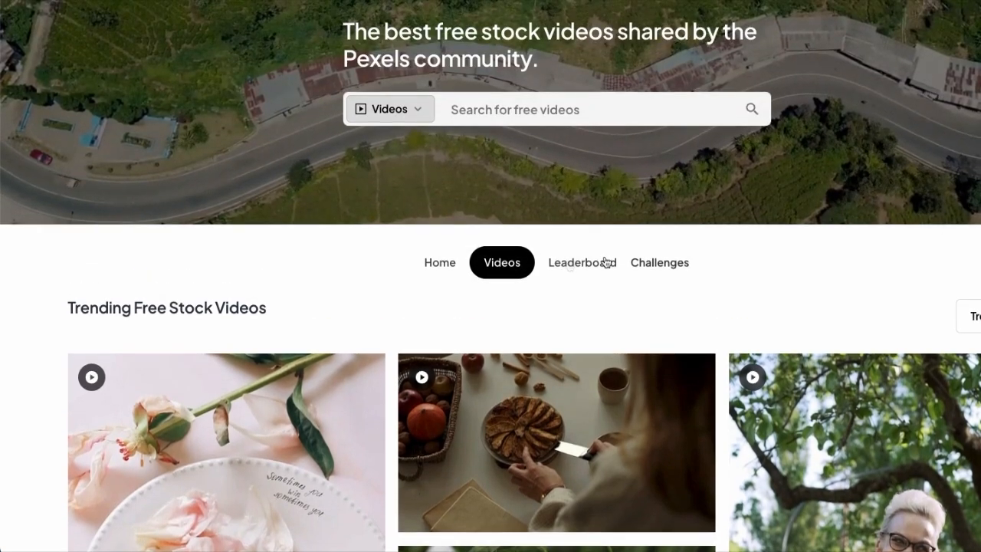
{"action": "scroll", "coordinate": [337, 243], "scroll_direction": "up", "scroll_amount": 2}
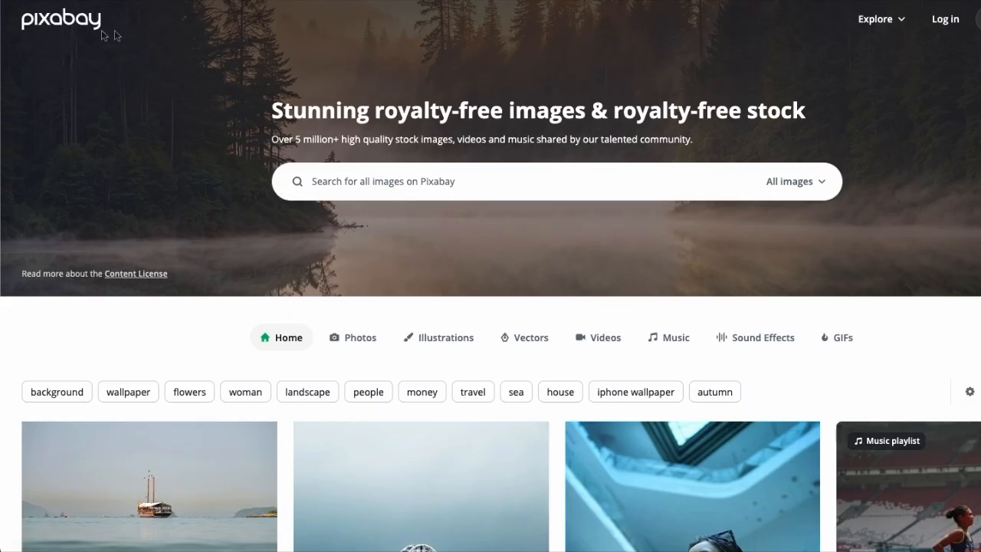
- Switch to Pixabay, open its videos section and look through the free stock clips
{"action": "left_click", "coordinate": [606, 338]}
{"action": "scroll", "coordinate": [483, 298], "scroll_direction": "down", "scroll_amount": 3}
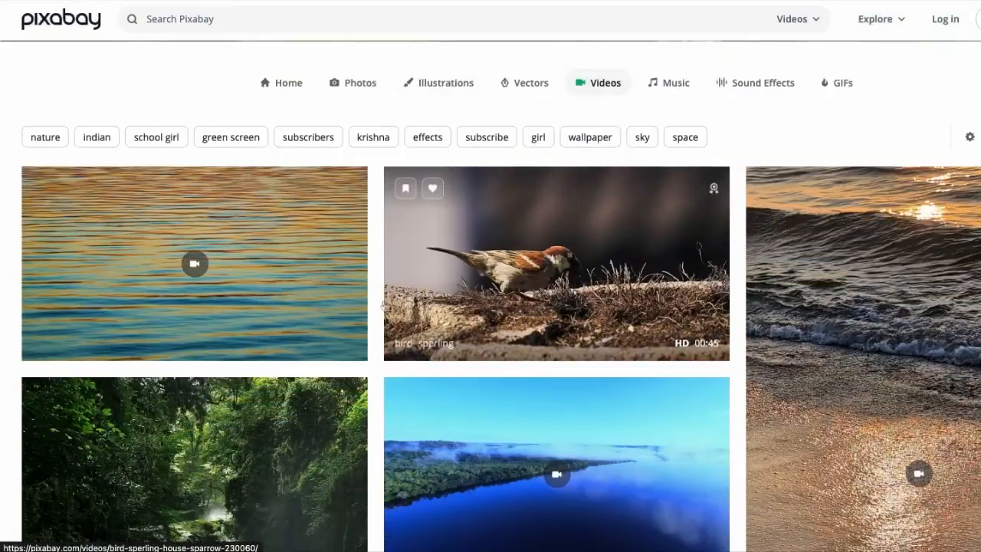
{"action": "scroll", "coordinate": [258, 299], "scroll_direction": "up", "scroll_amount": 3}
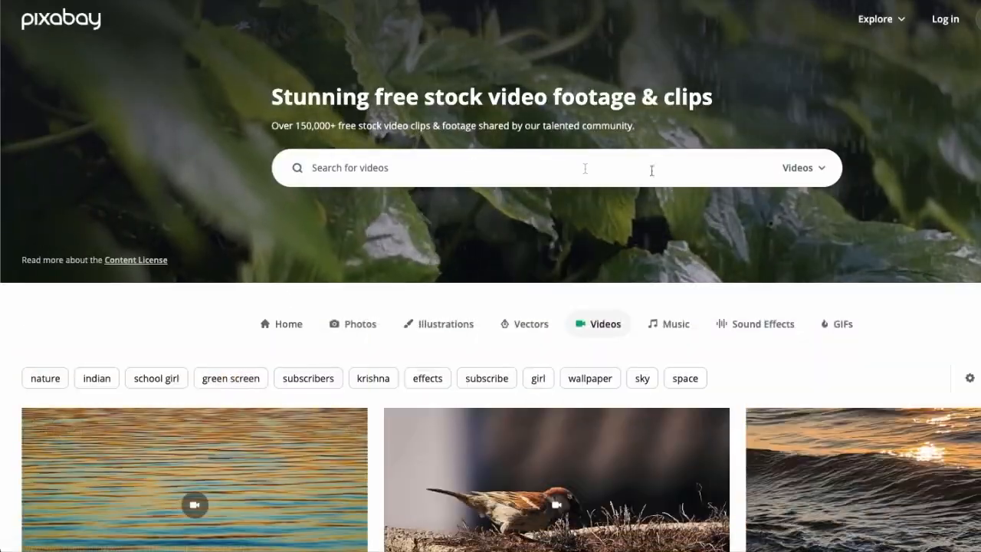
{"action": "scroll", "coordinate": [947, 310], "scroll_direction": "down", "scroll_amount": 1}
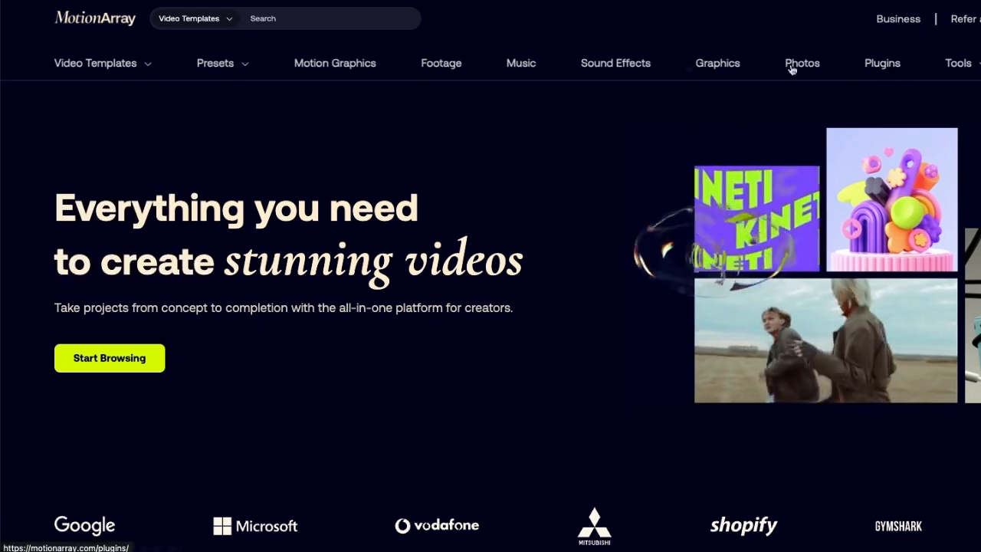
- Switch to Motion Array, open the Footage category and look through the clips and available filters
{"action": "left_click", "coordinate": [441, 65]}
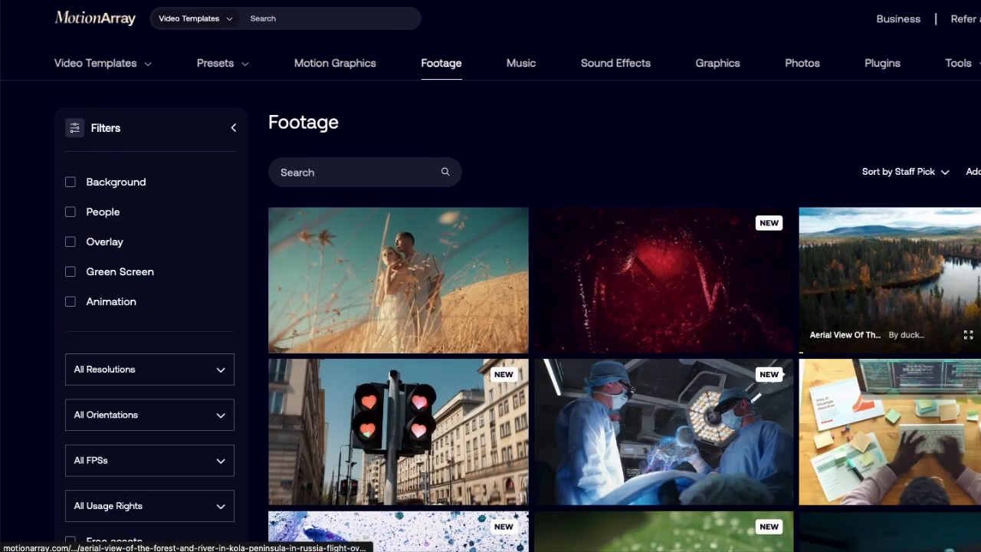
{"action": "scroll", "coordinate": [521, 316], "scroll_direction": "down", "scroll_amount": 3}
{"action": "scroll", "coordinate": [521, 316], "scroll_direction": "down", "scroll_amount": 5}
{"action": "scroll", "coordinate": [521, 316], "scroll_direction": "down", "scroll_amount": 1}
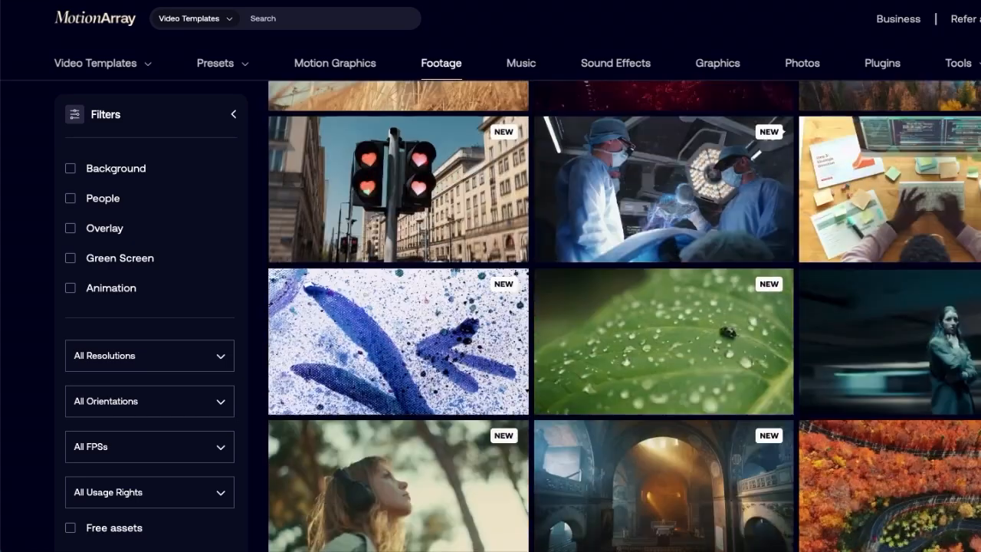
{"action": "scroll", "coordinate": [521, 316], "scroll_direction": "up", "scroll_amount": 3}
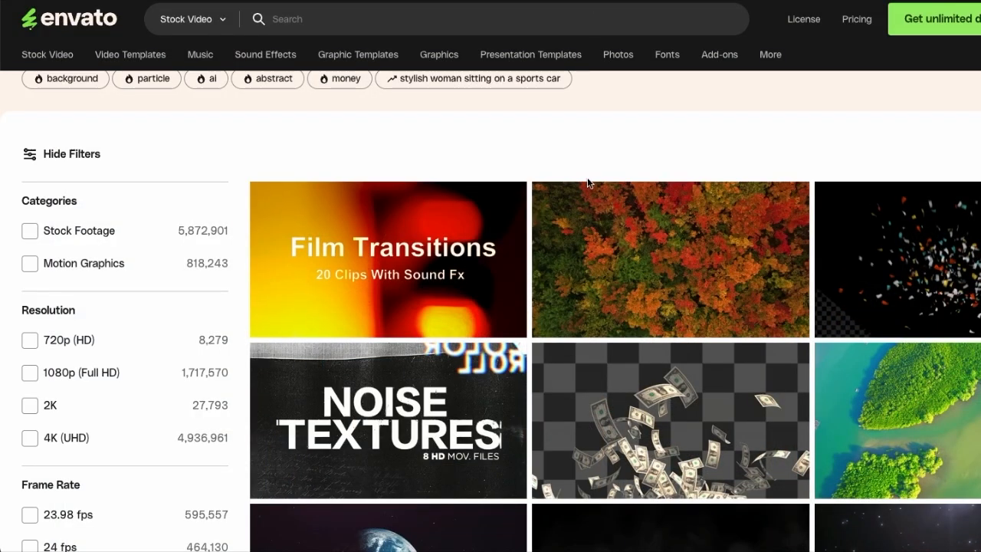
{"action": "scroll", "coordinate": [589, 183], "scroll_direction": "up", "scroll_amount": 2}
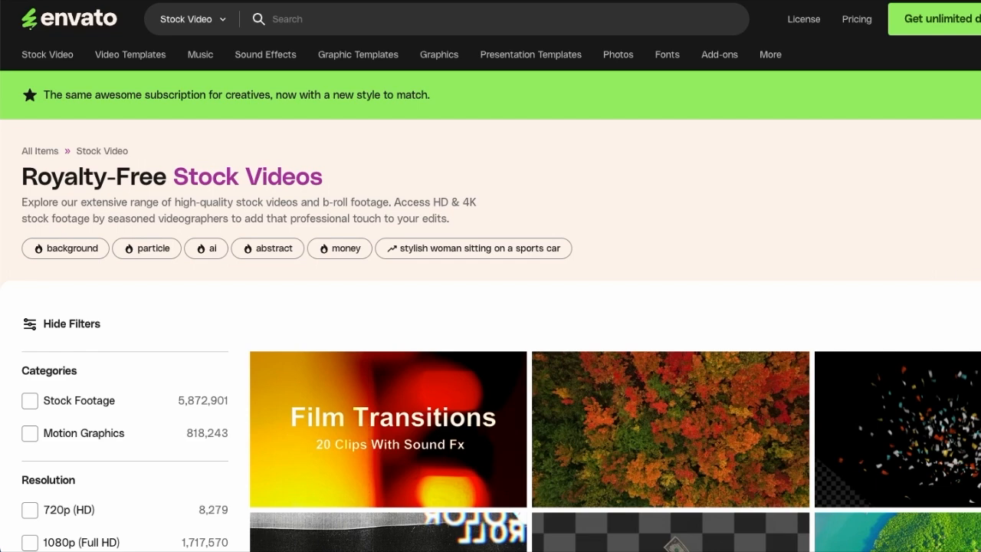
- Switch to Envato and look through the royalty-free stock video listings
{"action": "scroll", "coordinate": [490, 307], "scroll_direction": "down", "scroll_amount": 2}
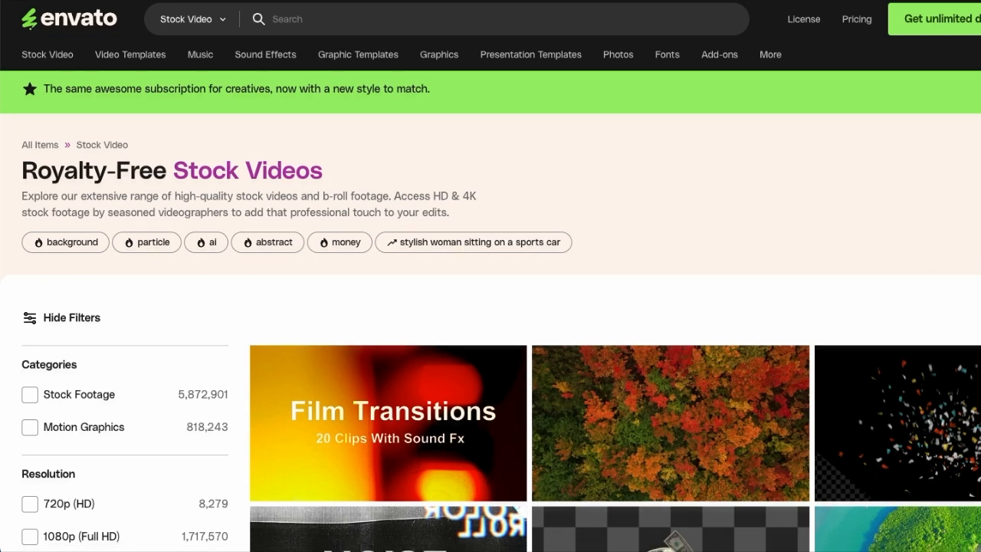
{"action": "scroll", "coordinate": [491, 307], "scroll_direction": "down", "scroll_amount": 10}
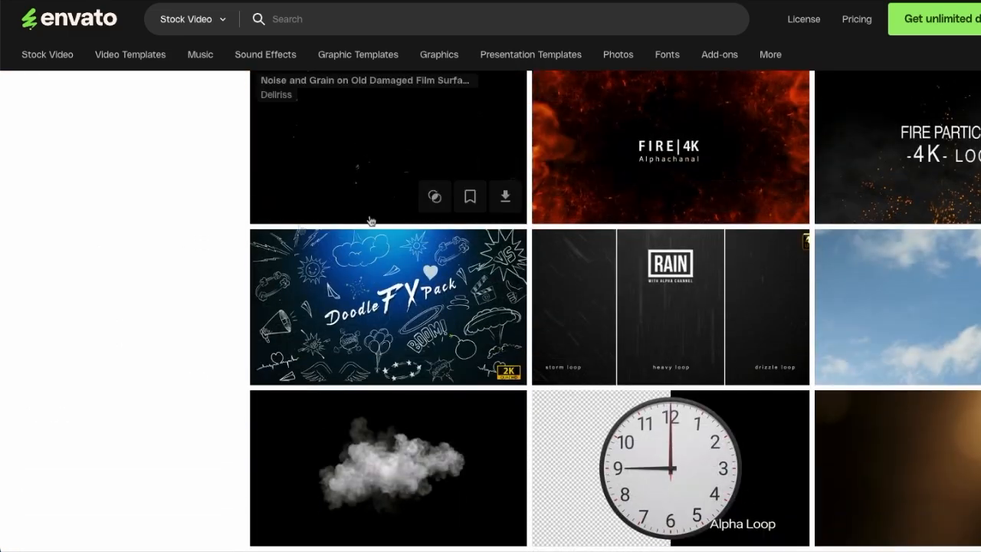
{"action": "scroll", "coordinate": [600, 212], "scroll_direction": "down", "scroll_amount": 3}
{"action": "scroll", "coordinate": [790, 220], "scroll_direction": "up", "scroll_amount": 20}
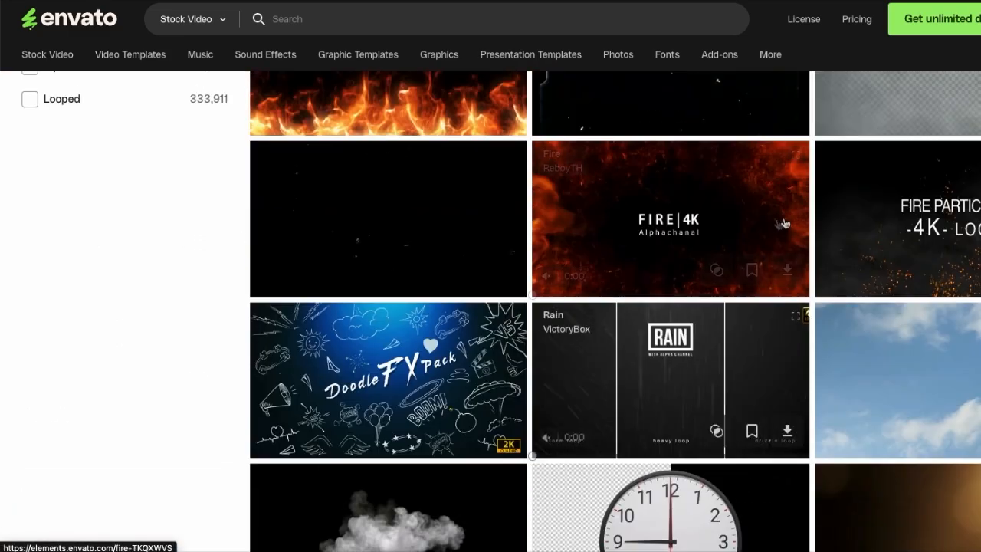
{"action": "scroll", "coordinate": [663, 221], "scroll_direction": "up", "scroll_amount": 4}
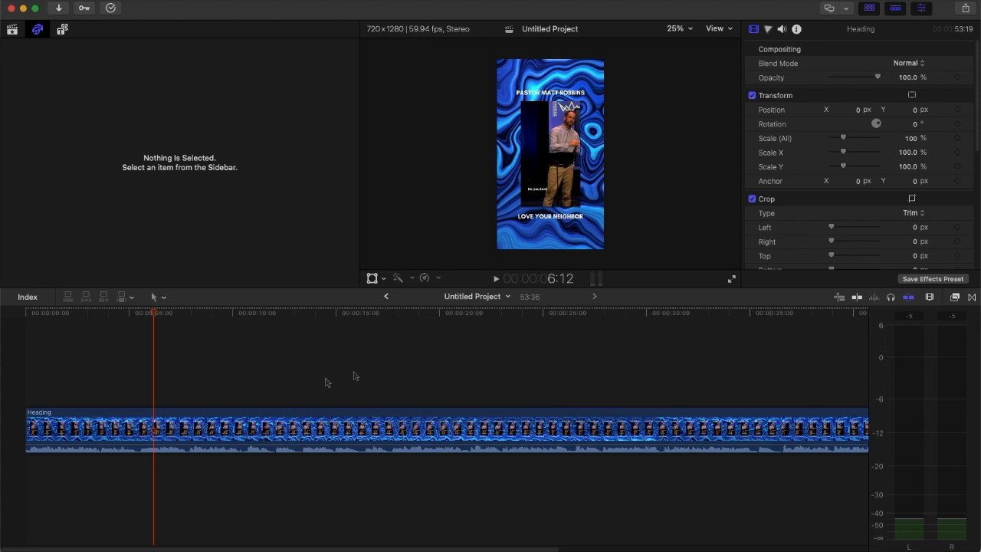
- Switch to Final Cut Pro, scrub the exported short to 5:05 and enlarge the viewer zoom to 100%
{"action": "left_click", "coordinate": [386, 369]}
{"action": "left_click", "coordinate": [502, 343]}
{"action": "left_click_drag", "start_coordinate": [500, 315], "coordinate": [279, 327]}
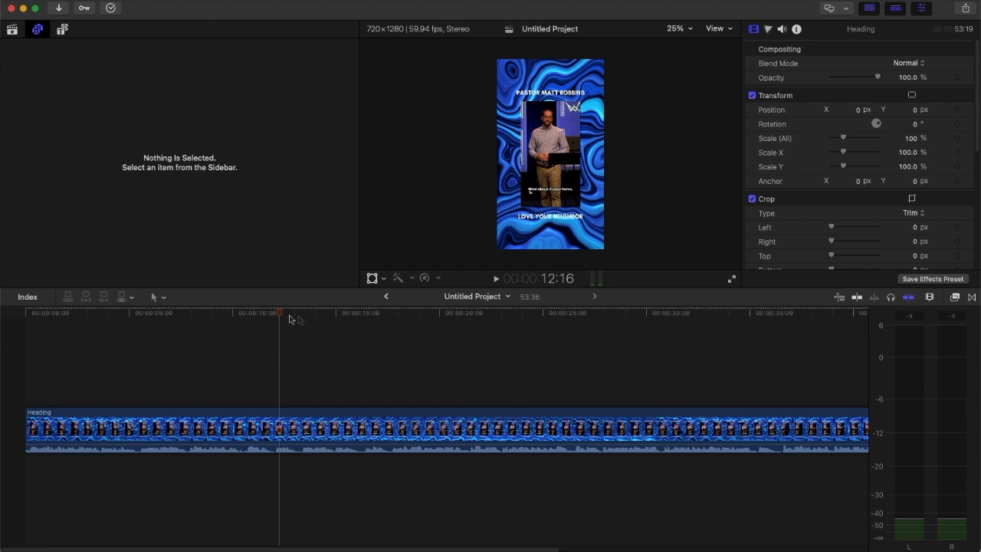
{"action": "left_click_drag", "start_coordinate": [279, 315], "coordinate": [131, 323]}
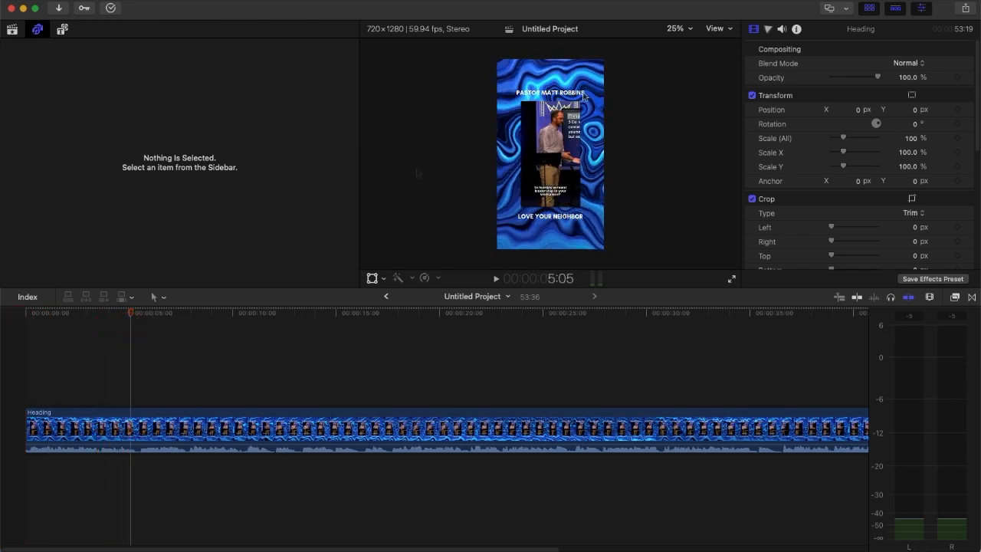
{"action": "left_click", "coordinate": [685, 29]}
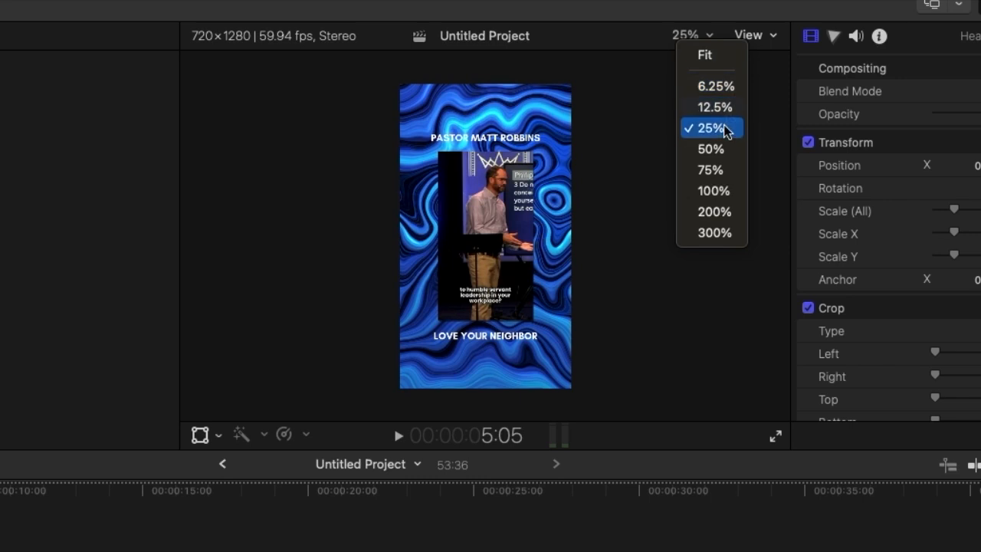
{"action": "left_click", "coordinate": [714, 191]}
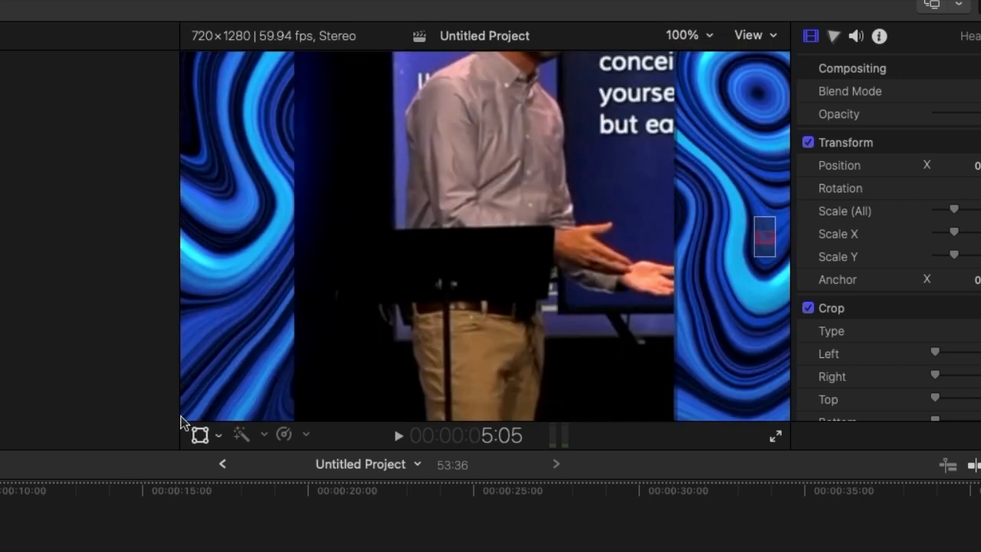
- Examine the captions in the enlarged viewer while moving through the exported short from 5:05 to 11:33
{"action": "left_click_drag", "start_coordinate": [766, 241], "coordinate": [771, 257]}
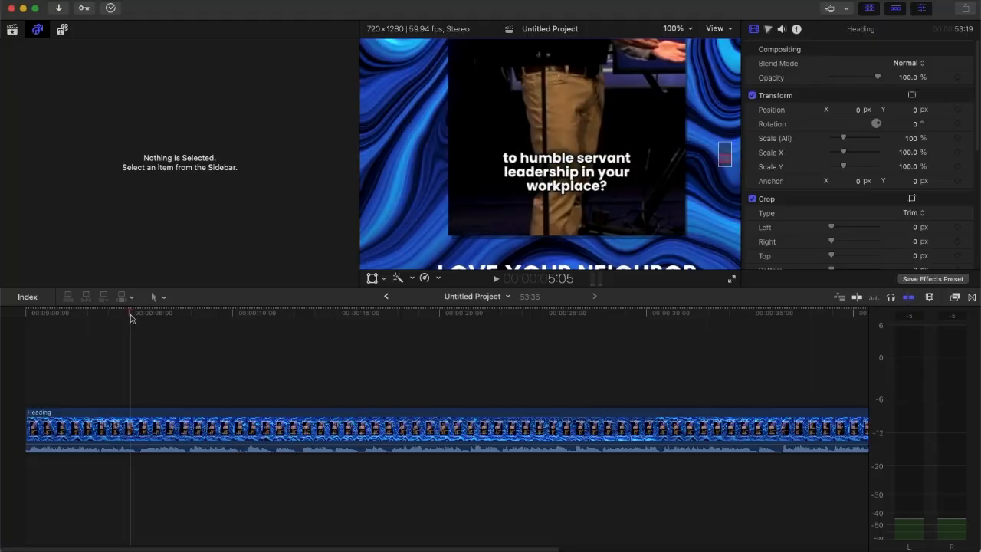
{"action": "left_click_drag", "start_coordinate": [130, 314], "coordinate": [266, 314]}
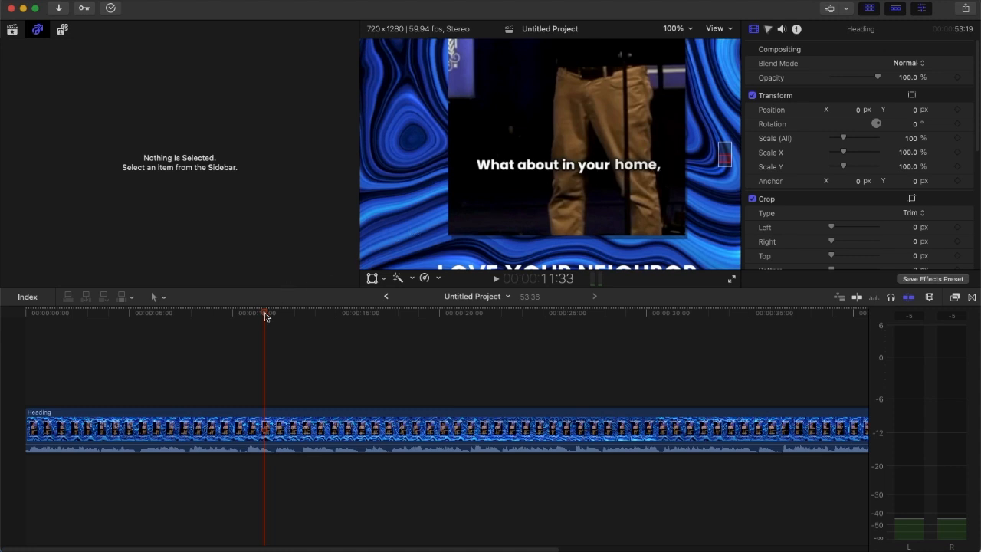
{"action": "left_click", "coordinate": [266, 316]}
{"action": "left_click_drag", "start_coordinate": [264, 315], "coordinate": [265, 316]}
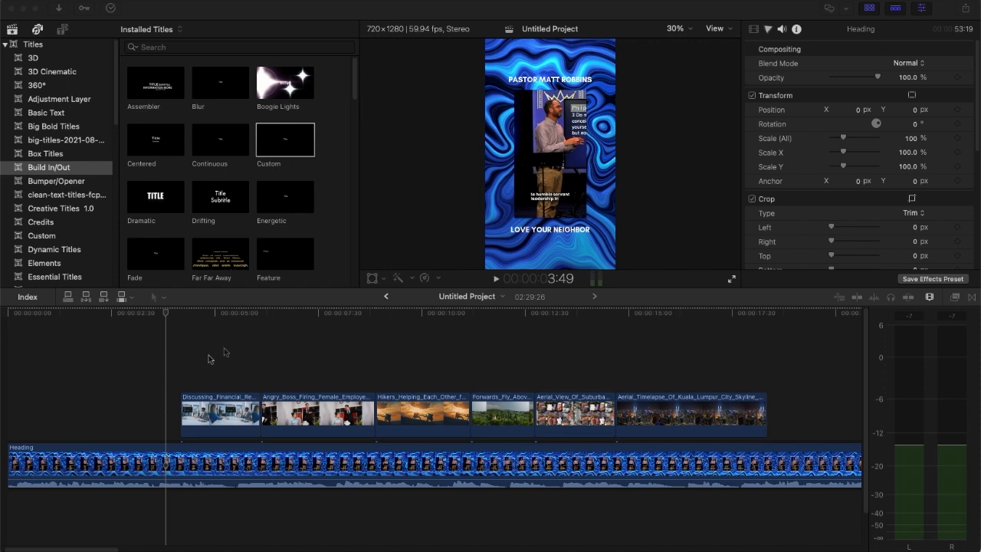
- Select the Discussing_Financial stock clip above the sermon video at 5:11 and activate its Transform controls
{"action": "left_click", "coordinate": [188, 339]}
{"action": "left_click", "coordinate": [182, 326]}
{"action": "left_click_drag", "start_coordinate": [182, 326], "coordinate": [223, 371]}
{"action": "left_click", "coordinate": [222, 421]}
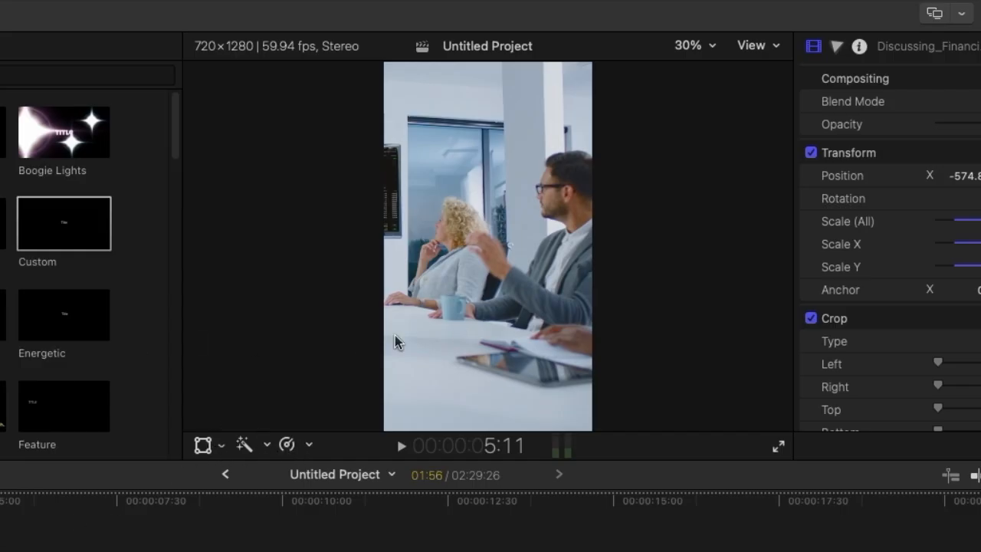
{"action": "left_click", "coordinate": [204, 445]}
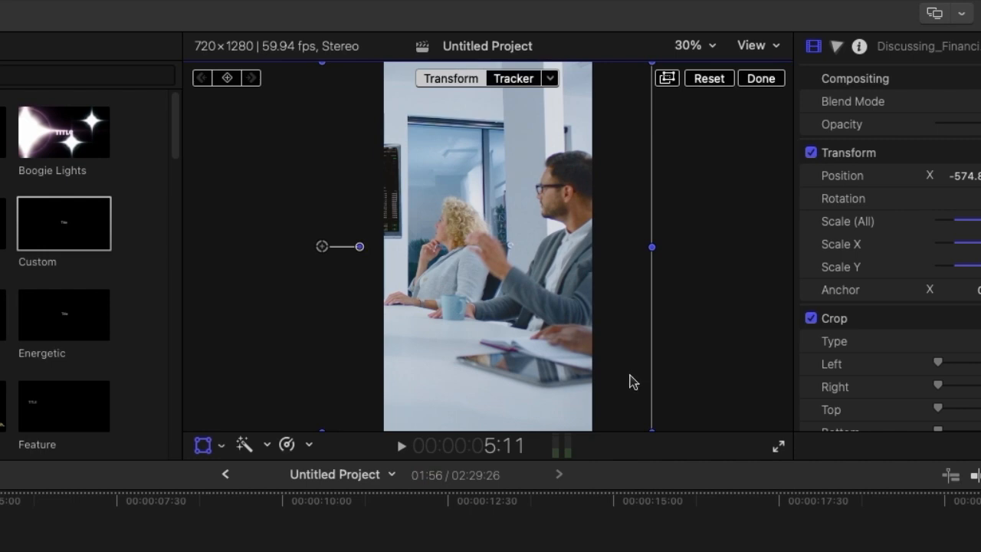
- Shift the Discussing_Financial clip upward and shrink it so the sermon layout underneath is uncovered
{"action": "left_click_drag", "start_coordinate": [561, 323], "coordinate": [562, 296]}
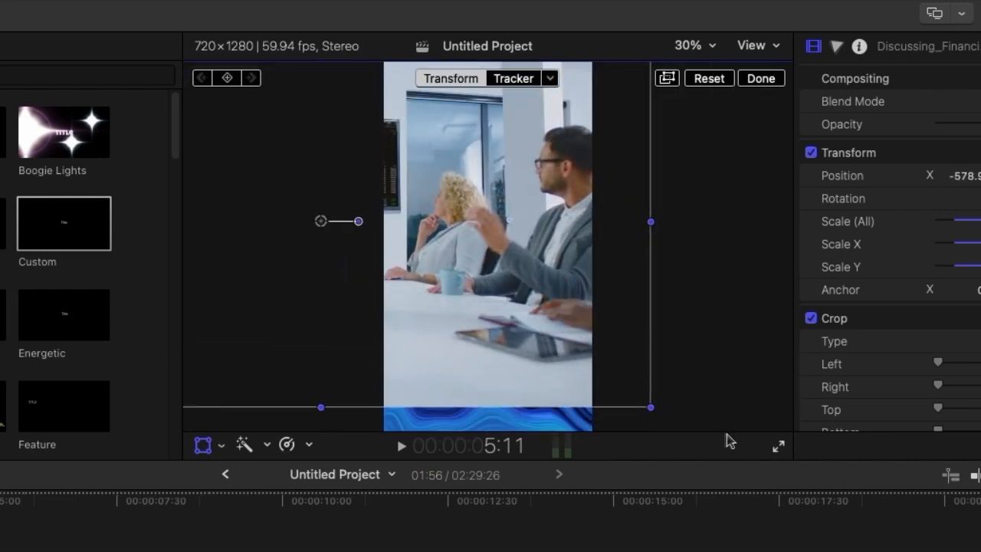
{"action": "left_click_drag", "start_coordinate": [647, 408], "coordinate": [427, 266]}
{"action": "left_click_drag", "start_coordinate": [320, 223], "coordinate": [297, 211]}
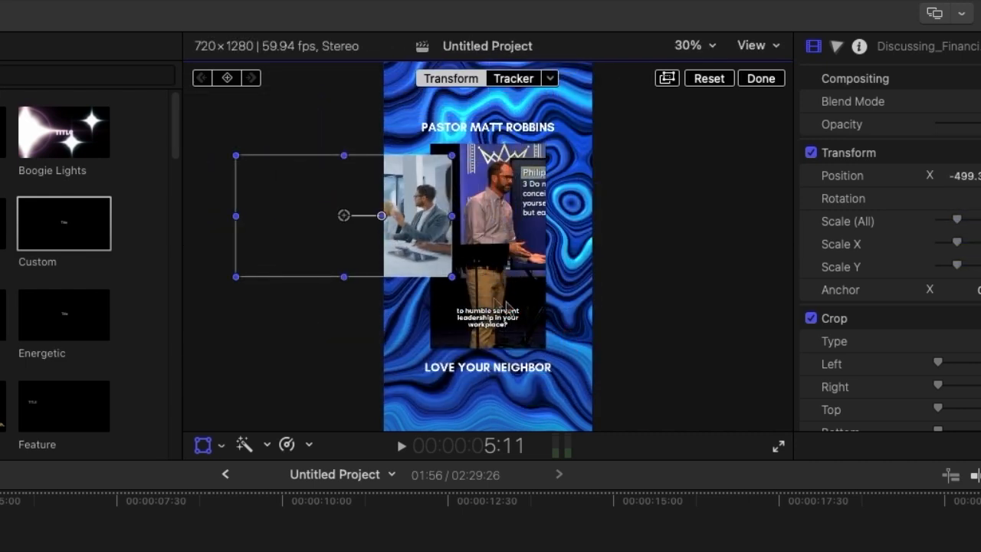
- Enlarge the Discussing_Financial clip to about 316% to fill the vertical frame and reposition it horizontally to about X -505 px
{"action": "left_click_drag", "start_coordinate": [452, 278], "coordinate": [551, 367]}
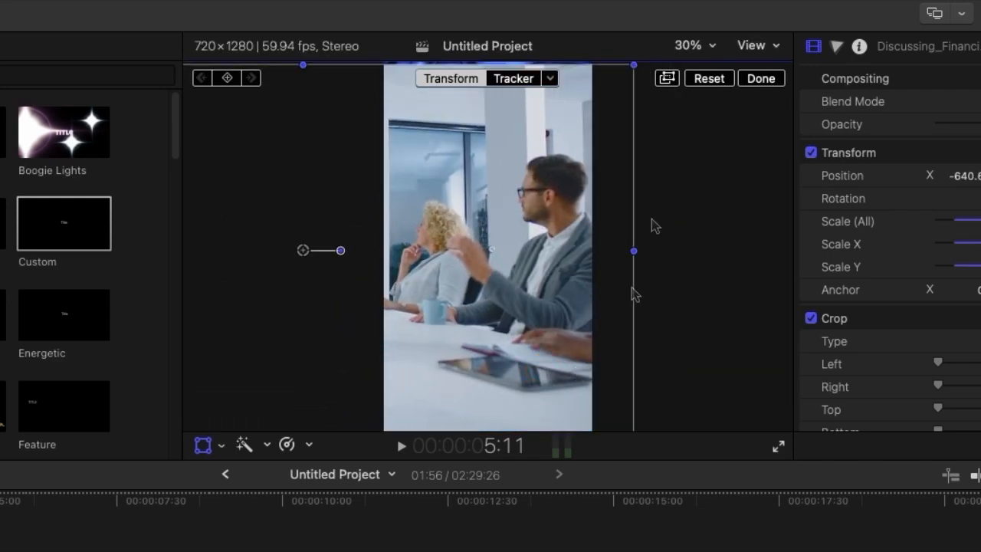
{"action": "left_click_drag", "start_coordinate": [632, 68], "coordinate": [625, 74]}
{"action": "left_click_drag", "start_coordinate": [512, 242], "coordinate": [503, 254]}
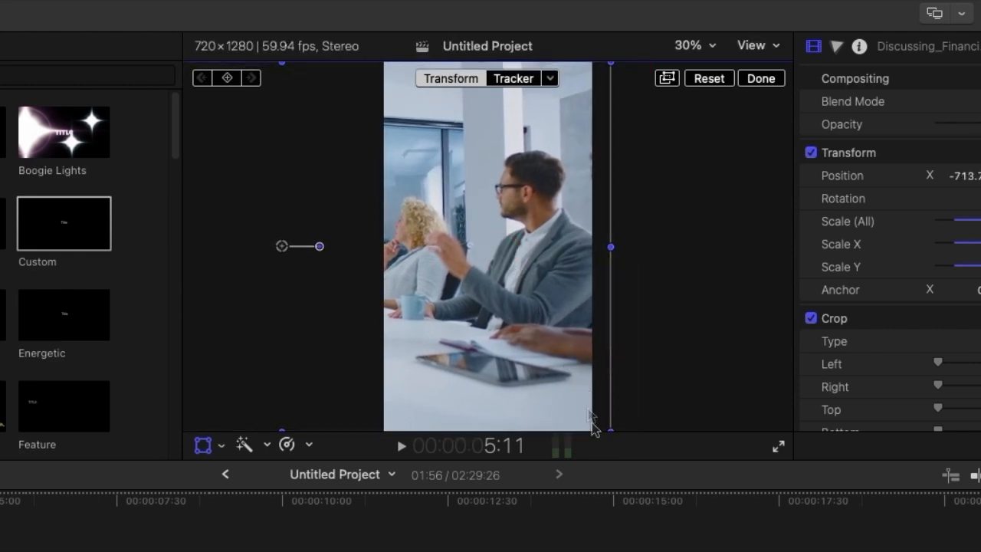
{"action": "left_click_drag", "start_coordinate": [615, 429], "coordinate": [610, 421]}
{"action": "left_click_drag", "start_coordinate": [494, 295], "coordinate": [611, 295]}
{"action": "left_click_drag", "start_coordinate": [626, 283], "coordinate": [554, 293]}
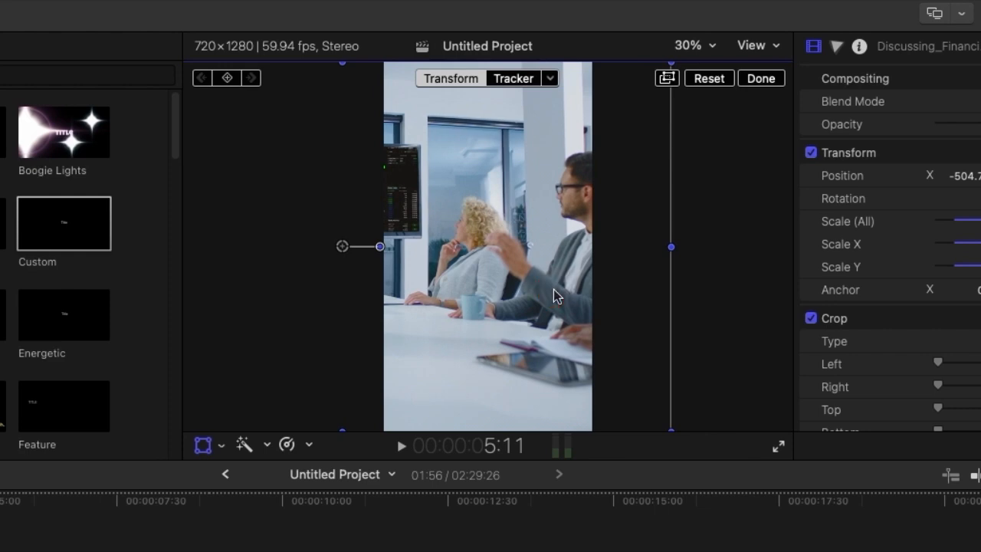
- Shrink the Discussing_Financial clip to about 125% and centre it in the vertical frame
{"action": "left_click_drag", "start_coordinate": [519, 267], "coordinate": [612, 254]}
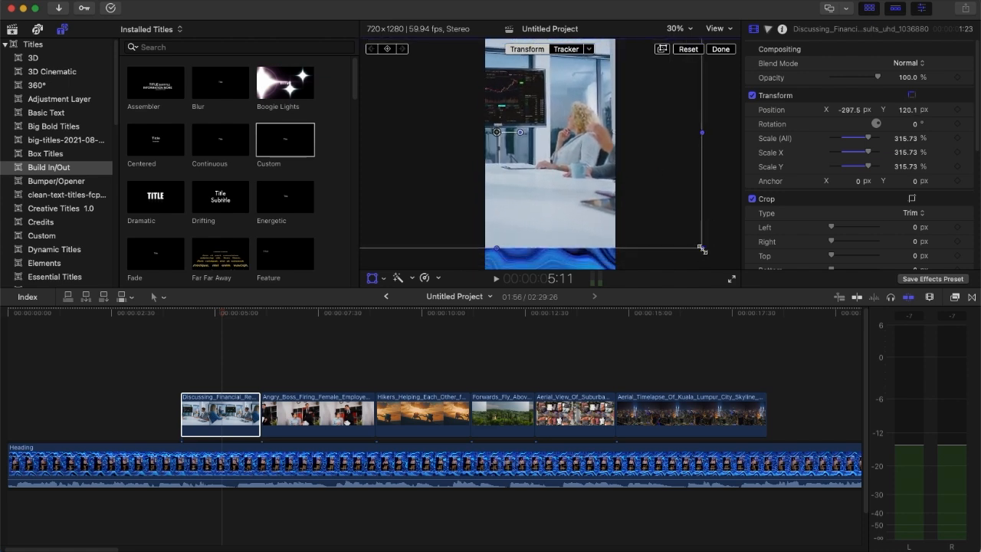
{"action": "left_click_drag", "start_coordinate": [702, 249], "coordinate": [577, 176]}
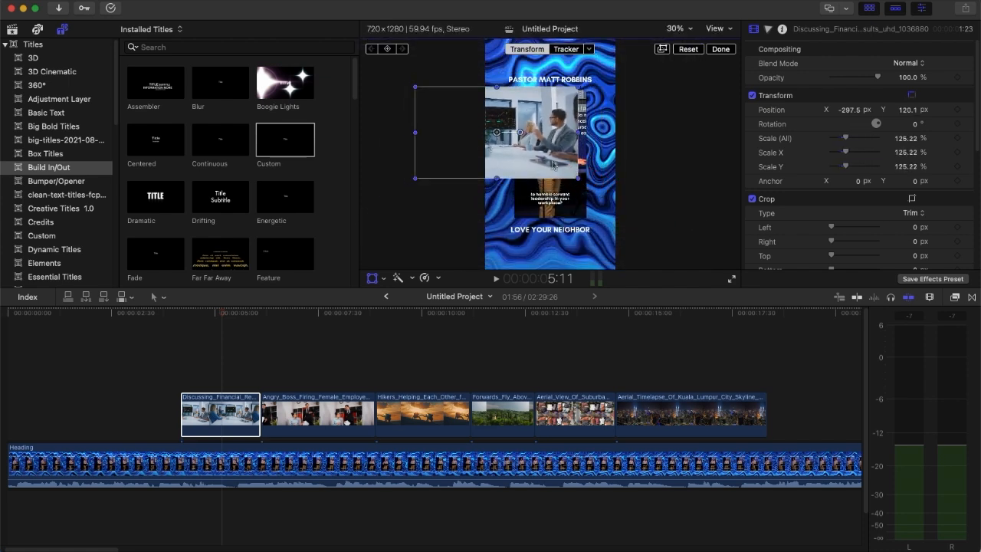
{"action": "left_click_drag", "start_coordinate": [499, 135], "coordinate": [600, 158]}
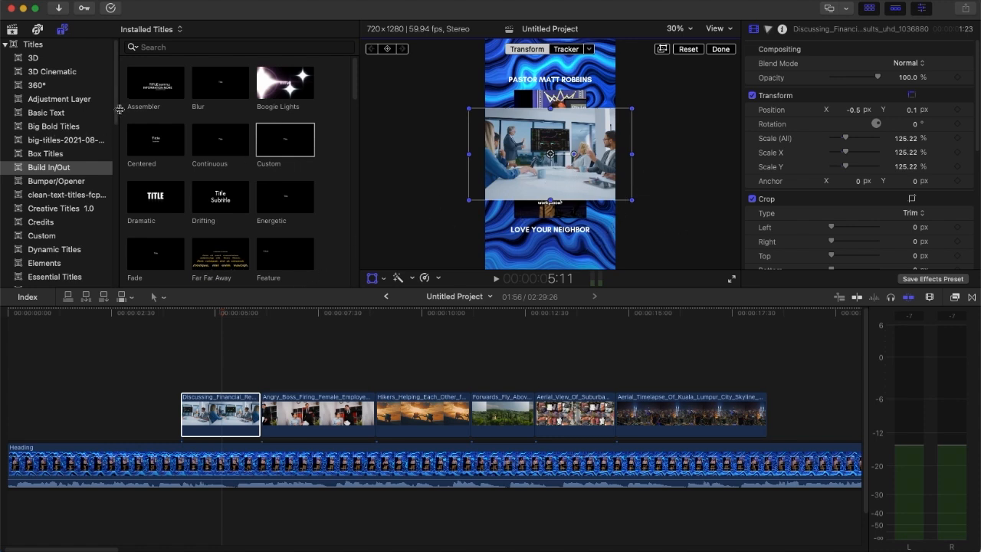
- Place a black Custom solid generator beneath the Discussing_Financial clip, close the Transform controls and preview the clip at 4:59
{"action": "scroll", "coordinate": [77, 211], "scroll_direction": "down", "scroll_amount": 10}
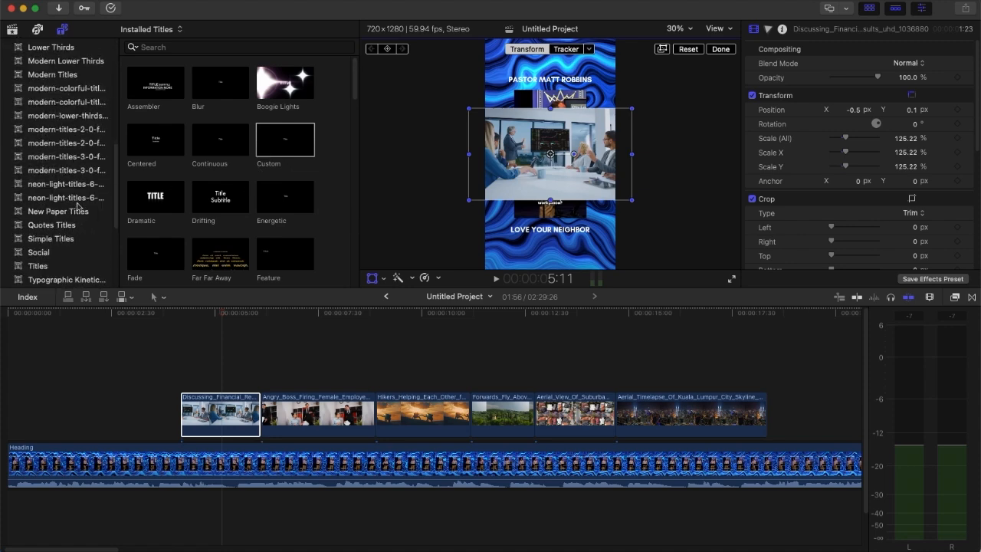
{"action": "left_click", "coordinate": [38, 252]}
{"action": "left_click_drag", "start_coordinate": [156, 82], "coordinate": [182, 363]}
{"action": "left_click_drag", "start_coordinate": [595, 360], "coordinate": [229, 430]}
{"action": "left_click", "coordinate": [234, 379]}
{"action": "left_click", "coordinate": [235, 328]}
{"action": "left_click", "coordinate": [234, 409]}
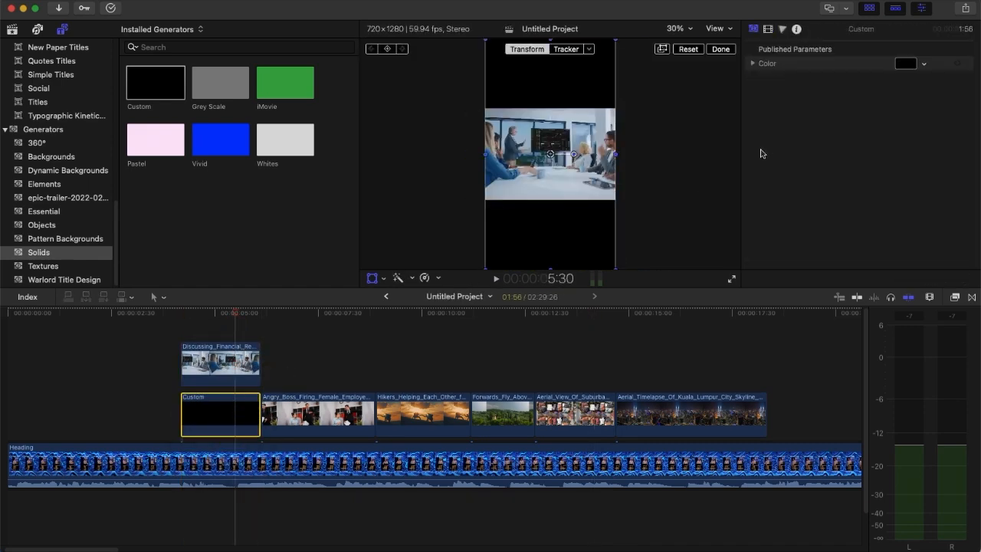
{"action": "left_click", "coordinate": [198, 334]}
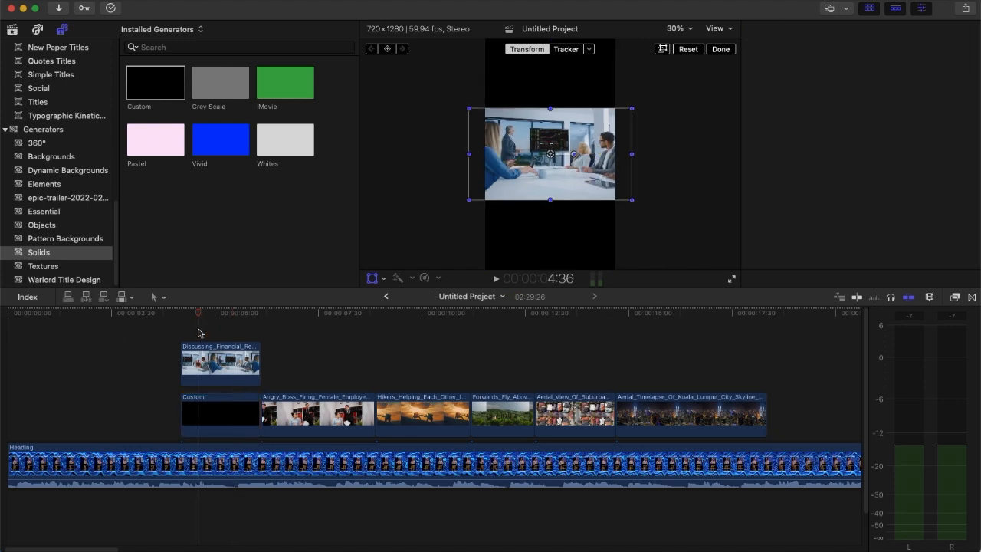
{"action": "left_click", "coordinate": [721, 49]}
{"action": "mouse_move", "coordinate": [198, 317]}
{"action": "left_mouse_down"}
{"action": "mouse_move", "coordinate": [277, 314]}
{"action": "mouse_move", "coordinate": [237, 307]}
{"action": "mouse_move", "coordinate": [215, 317]}
{"action": "mouse_move", "coordinate": [302, 313]}
{"action": "mouse_move", "coordinate": [210, 313]}
{"action": "mouse_move", "coordinate": [334, 313]}
{"action": "mouse_move", "coordinate": [213, 317]}
{"action": "left_mouse_up"}
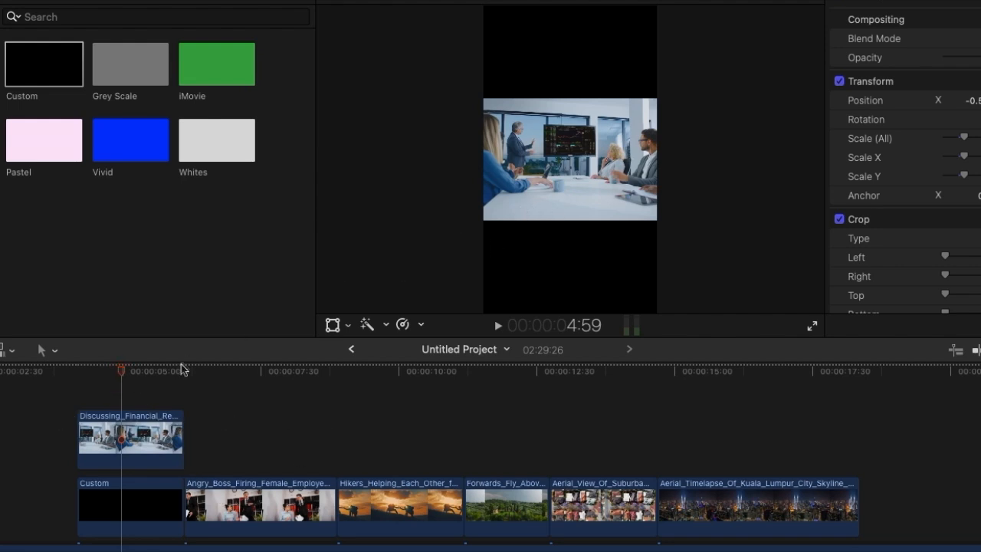
- Move the Discussing_Financial clip to the upper half of the frame and enlarge it to fill that half
{"action": "left_click", "coordinate": [155, 439]}
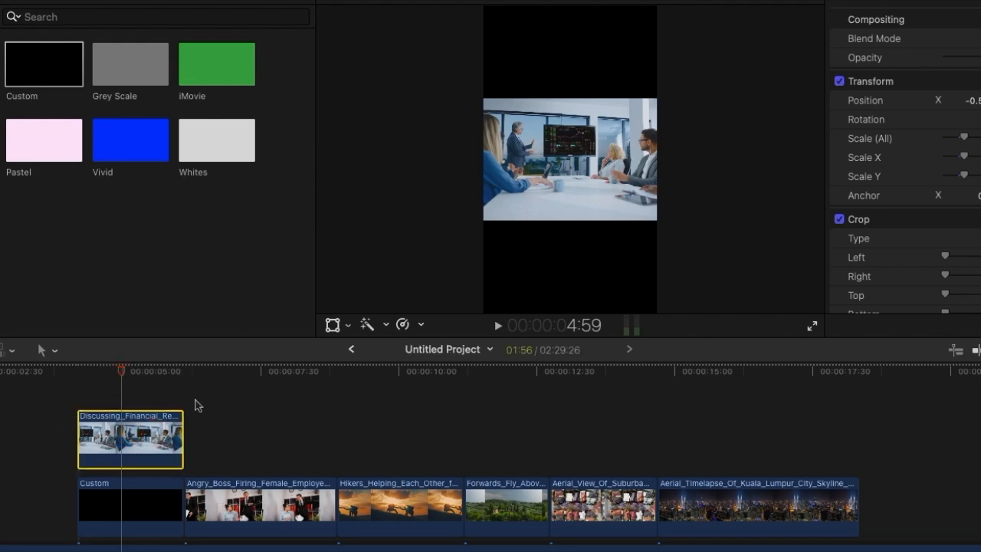
{"action": "left_click", "coordinate": [332, 326]}
{"action": "left_click_drag", "start_coordinate": [567, 160], "coordinate": [571, 69]}
{"action": "left_click_drag", "start_coordinate": [680, 129], "coordinate": [691, 174]}
{"action": "left_click_drag", "start_coordinate": [566, 93], "coordinate": [570, 90]}
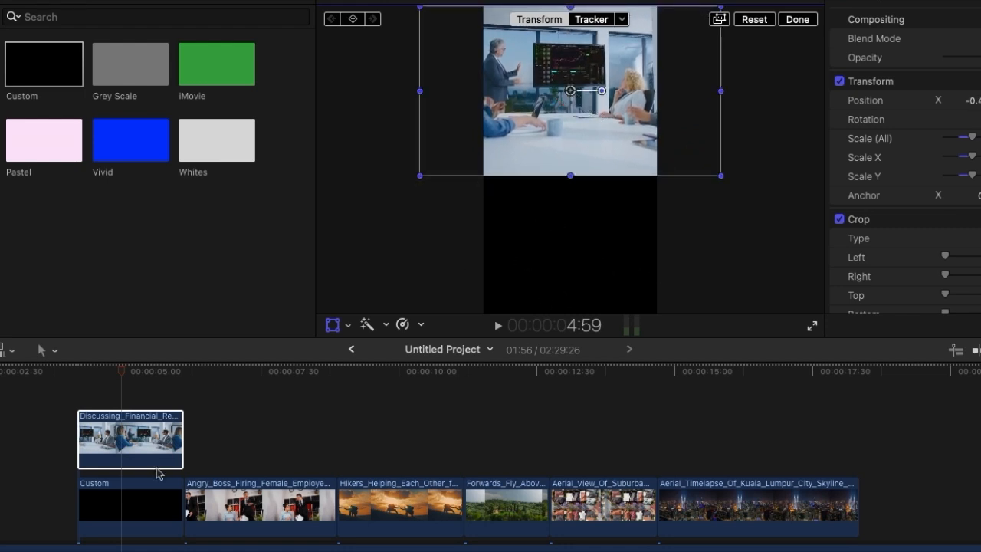
- Paste a duplicate of the Discussing_Financial clip above the original, aligned to the same start at 4:11
{"action": "left_click", "coordinate": [74, 398]}
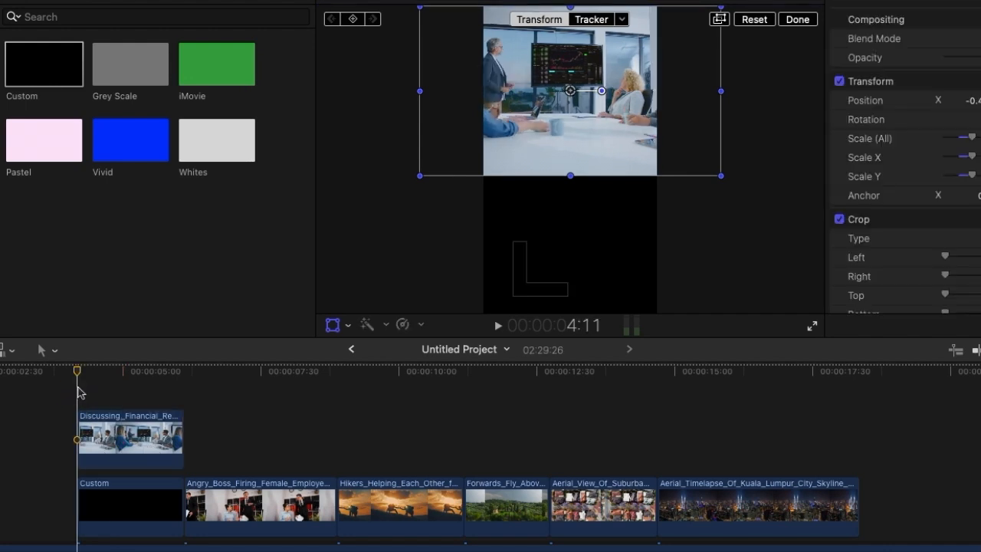
{"action": "key", "text": "super+v"}
{"action": "key", "text": "super+z"}
{"action": "left_click", "coordinate": [115, 444]}
{"action": "left_click", "coordinate": [79, 400]}
{"action": "key", "text": "super+v"}
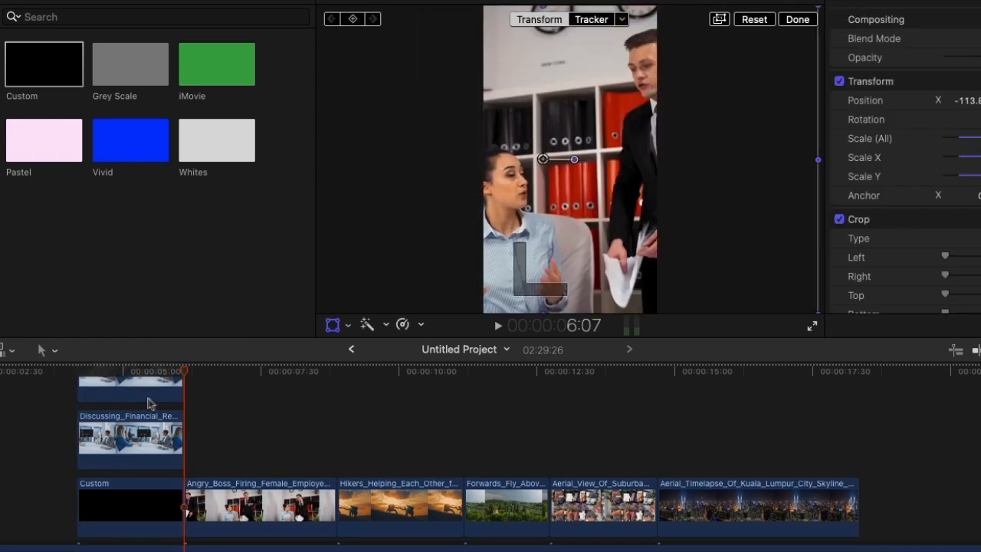
{"action": "scroll", "coordinate": [140, 387], "scroll_direction": "up", "scroll_amount": 2}
- Move the duplicate Discussing_Financial clip to the lower half of the frame and finish the transform
{"action": "left_click", "coordinate": [146, 452]}
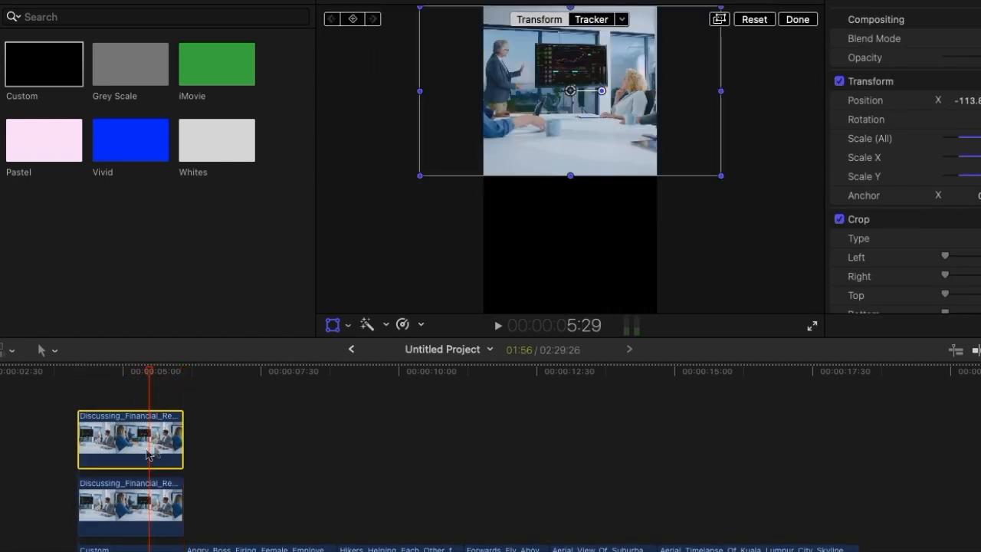
{"action": "left_click_drag", "start_coordinate": [571, 90], "coordinate": [570, 249]}
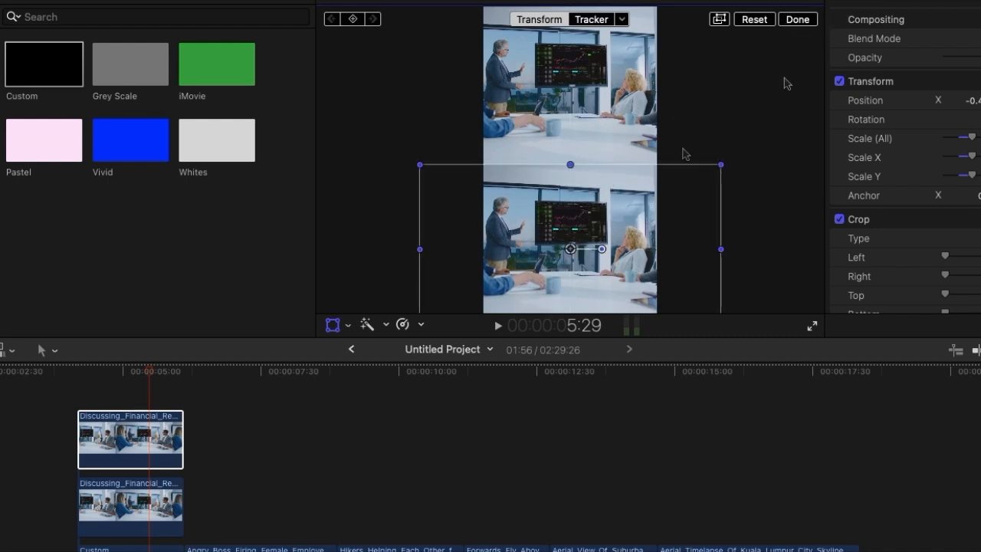
{"action": "left_click", "coordinate": [797, 19]}
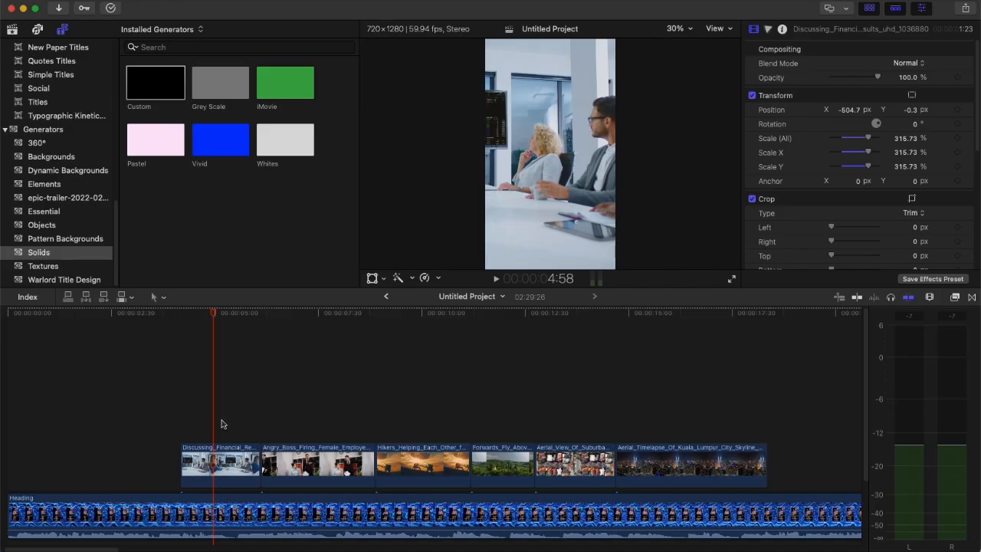
- Move along the timeline to the Civic Life title section and preview it from 21:35 to 22:20
{"action": "left_click", "coordinate": [169, 426]}
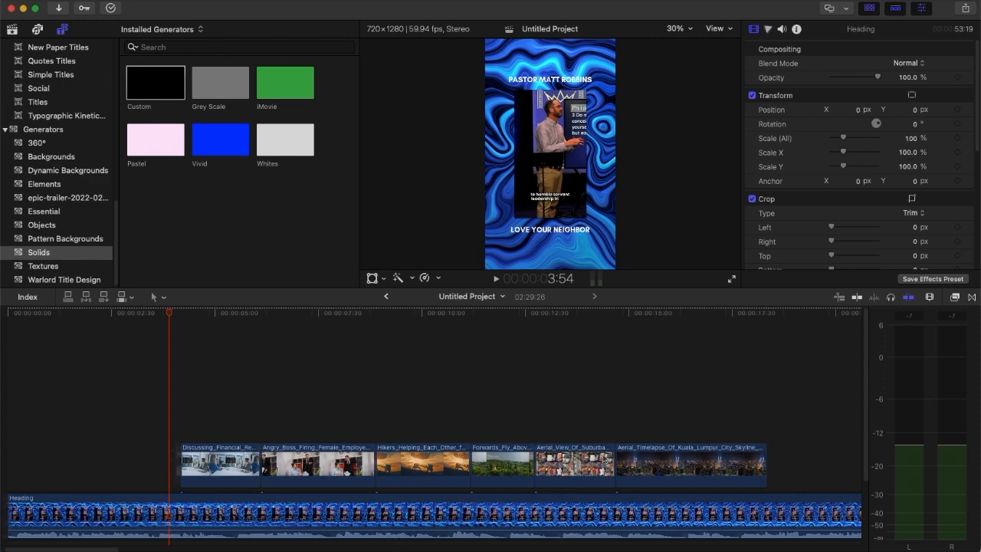
{"action": "scroll", "coordinate": [587, 457], "scroll_direction": "right", "scroll_amount": 10}
{"action": "left_click", "coordinate": [491, 402]}
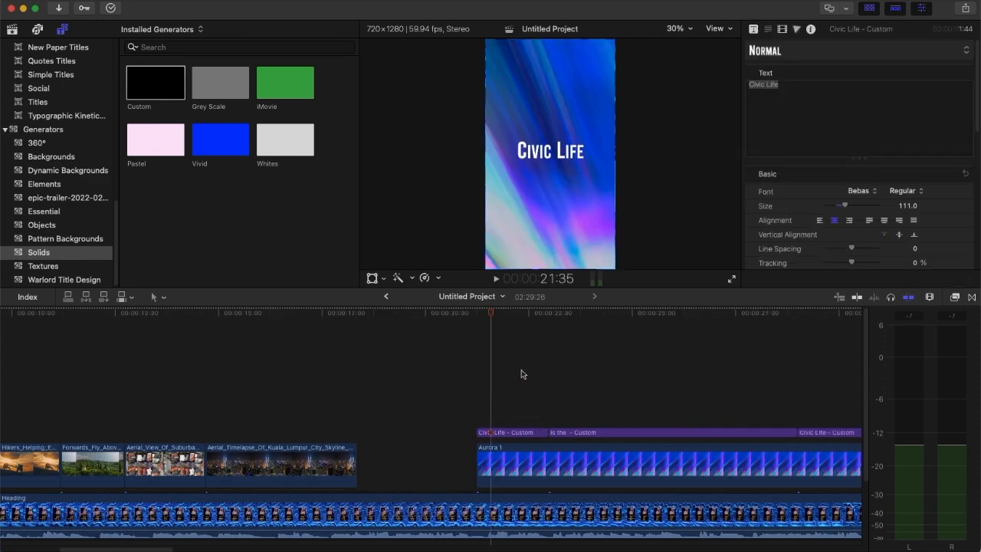
{"action": "left_click_drag", "start_coordinate": [116, 549], "coordinate": [165, 549]}
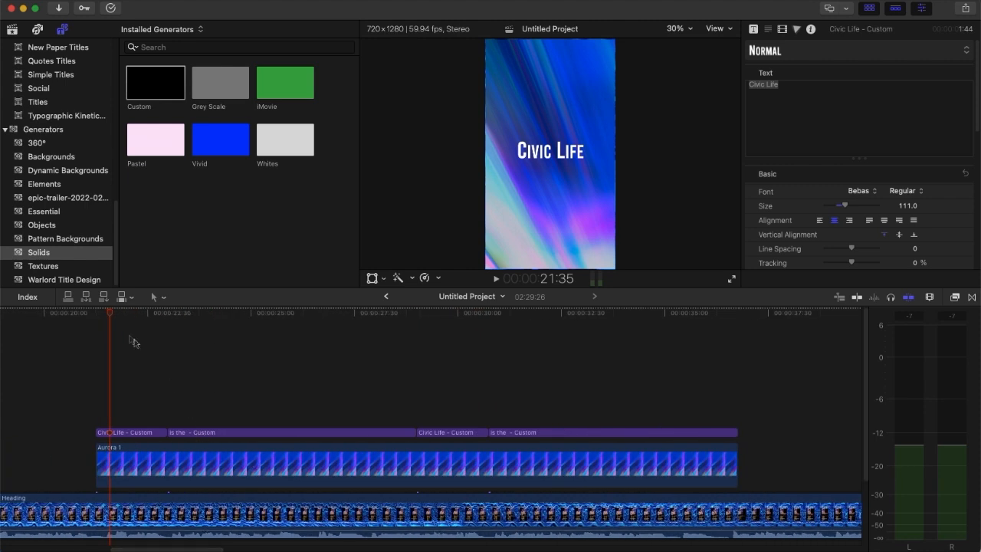
{"action": "left_click_drag", "start_coordinate": [109, 315], "coordinate": [141, 394]}
- Inspect the Aurora 1 background and the two title clips over it, scrubbing through the definition text to 36:05
{"action": "left_click", "coordinate": [205, 473]}
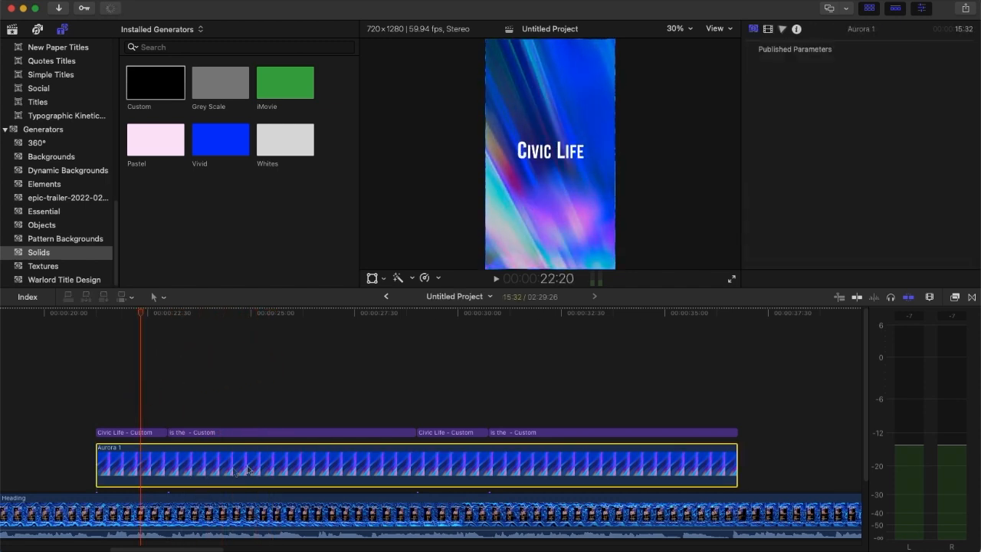
{"action": "left_click", "coordinate": [136, 434]}
{"action": "left_click", "coordinate": [232, 433]}
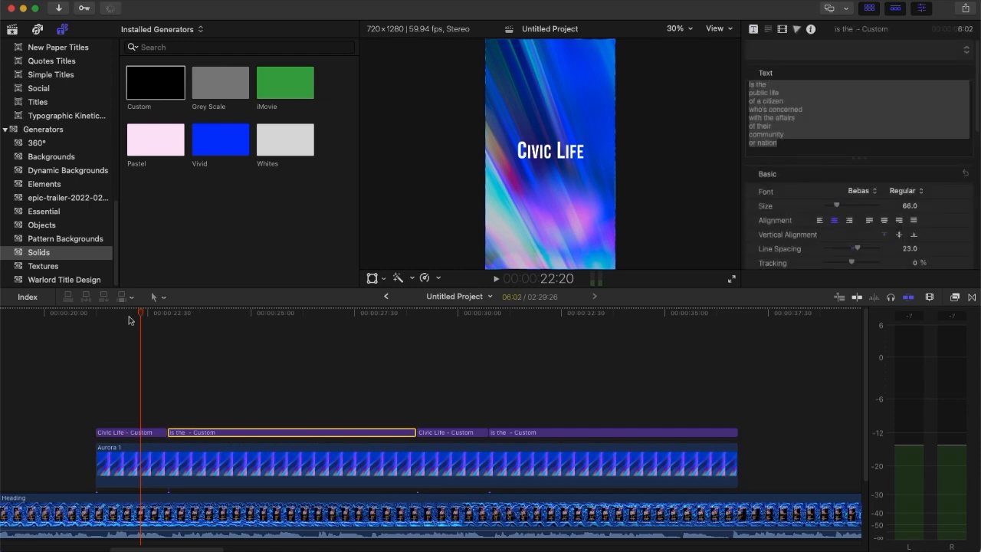
{"action": "left_click_drag", "start_coordinate": [145, 313], "coordinate": [709, 332]}
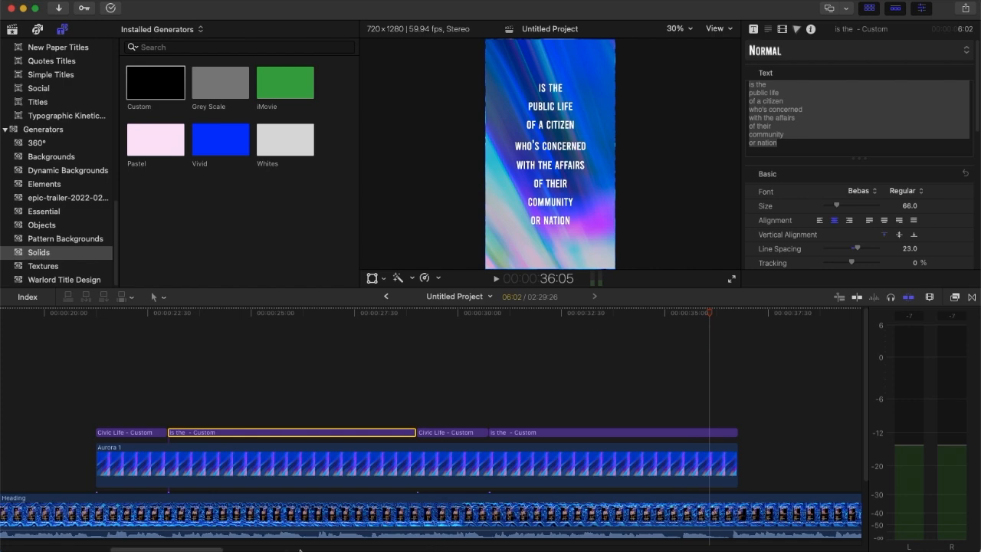
- Go back to the stock footage section and examine the Aerial_Timelapse_Of_Kuala_Lumpur_City_Skyline clip at 16:08
{"action": "left_click_drag", "start_coordinate": [191, 549], "coordinate": [169, 549]}
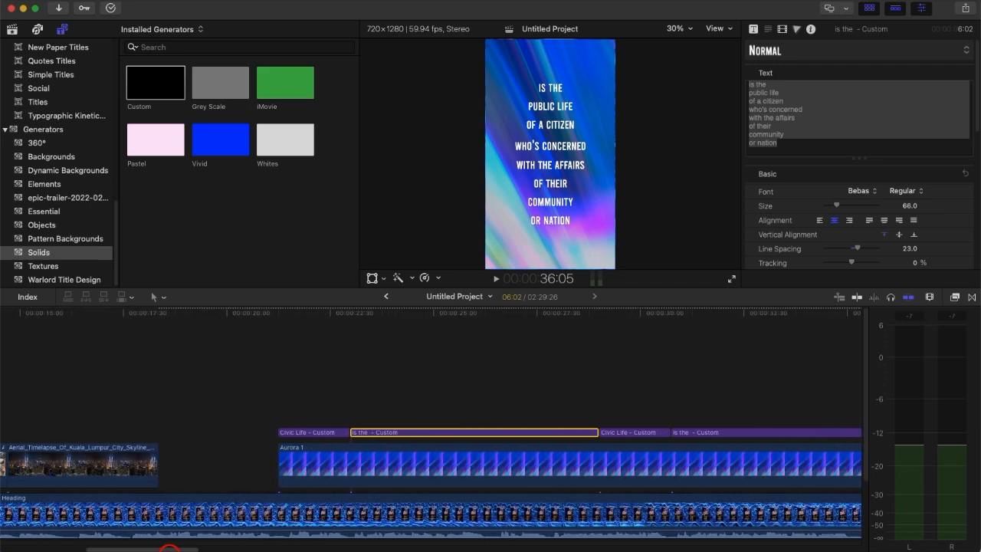
{"action": "left_click", "coordinate": [208, 432]}
{"action": "left_click", "coordinate": [66, 383]}
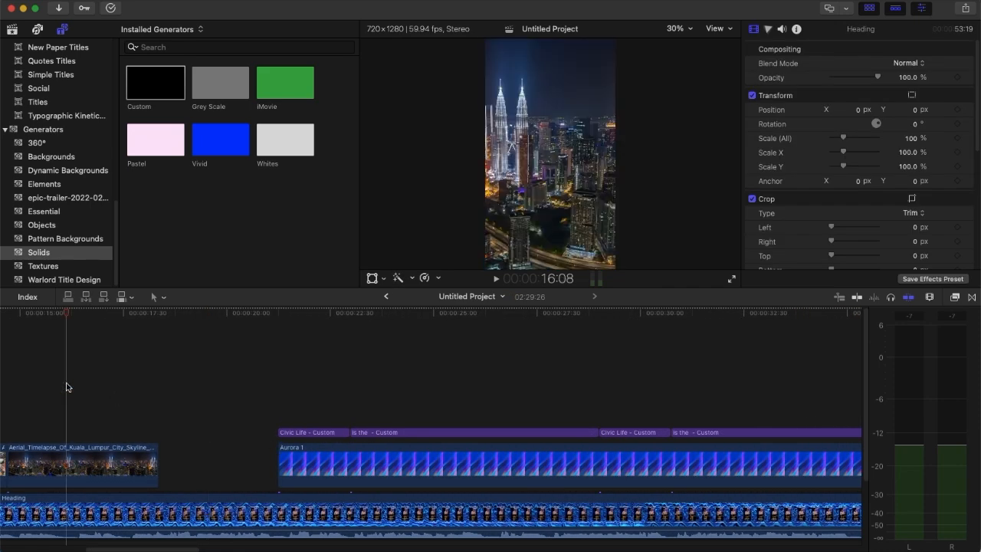
{"action": "left_click_drag", "start_coordinate": [157, 548], "coordinate": [111, 549]}
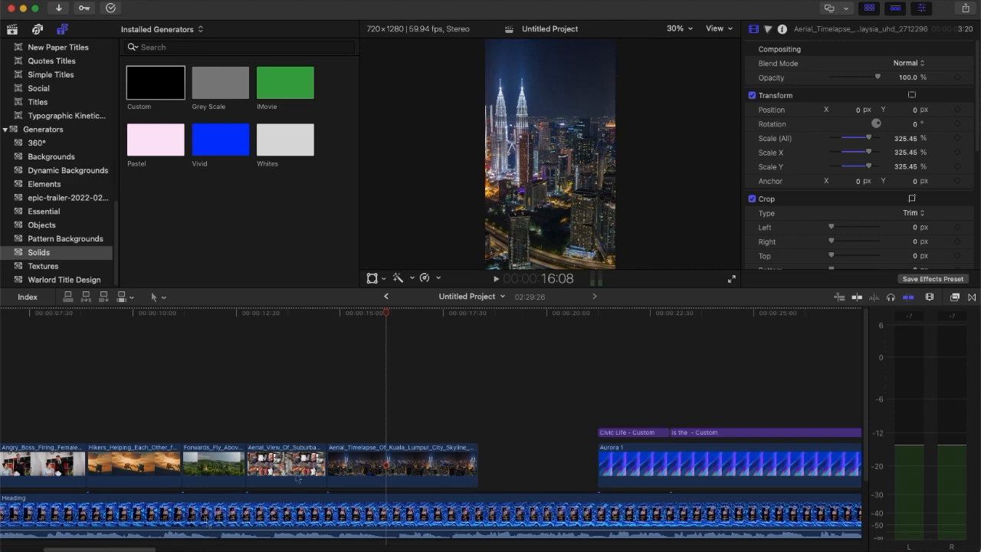
- Review the sermon section without overlays up to 45:13 and return the playhead to the end of the Aurora 1 background
{"action": "left_click_drag", "start_coordinate": [142, 548], "coordinate": [292, 549]}
{"action": "left_click", "coordinate": [246, 400]}
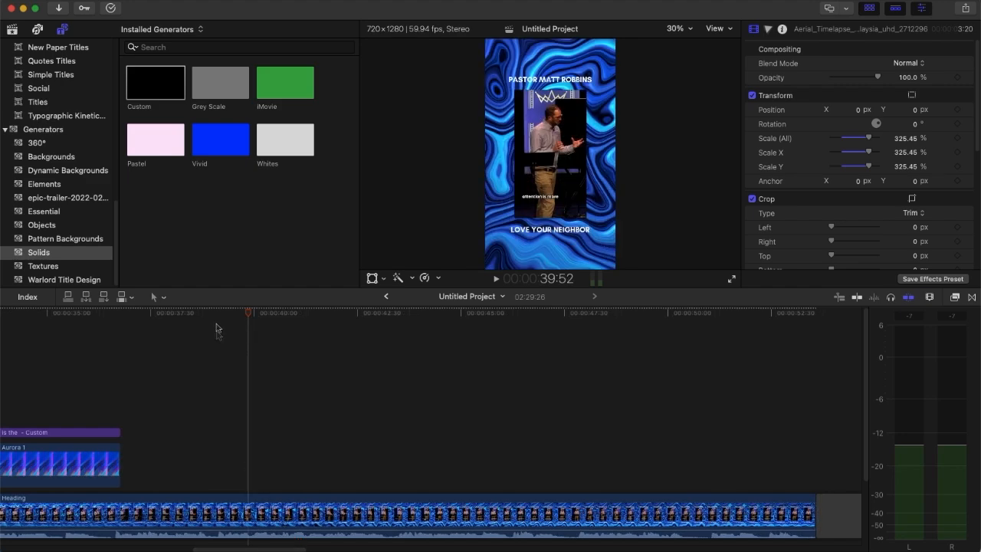
{"action": "left_click_drag", "start_coordinate": [249, 316], "coordinate": [470, 381]}
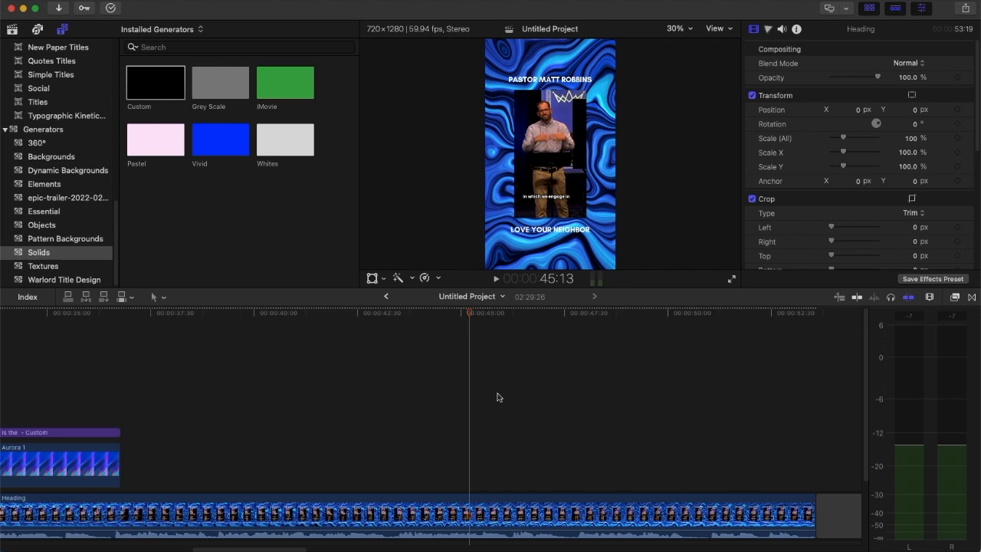
{"action": "left_click_drag", "start_coordinate": [470, 314], "coordinate": [119, 326]}
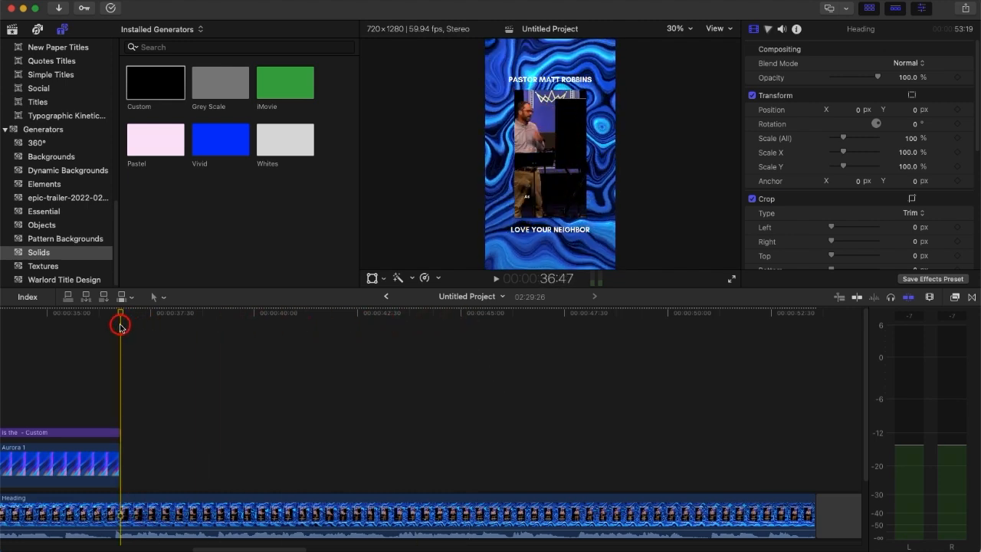
- Browse the video effect categories, including Color and Light, for looks that suit the short
{"action": "left_click_drag", "start_coordinate": [282, 549], "coordinate": [98, 533]}
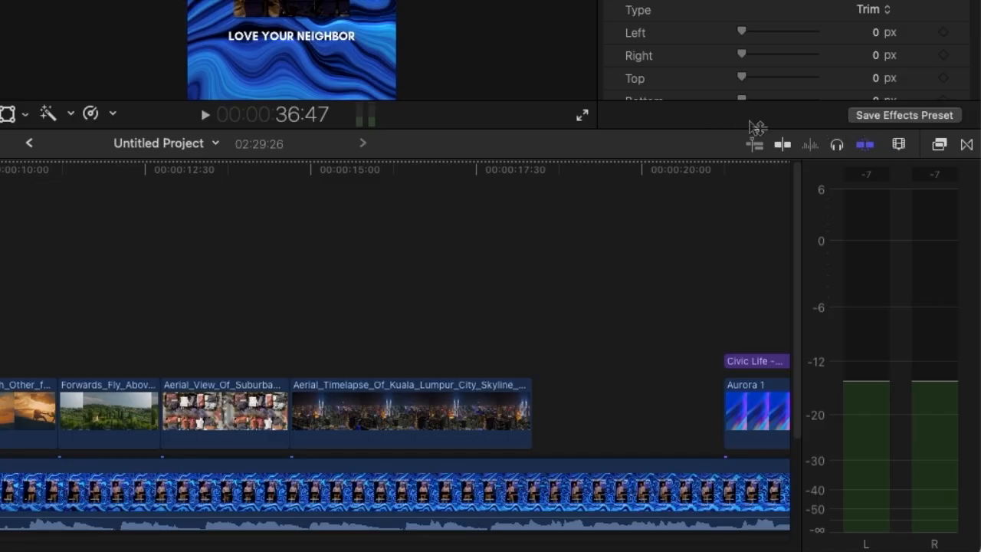
{"action": "left_click", "coordinate": [938, 146]}
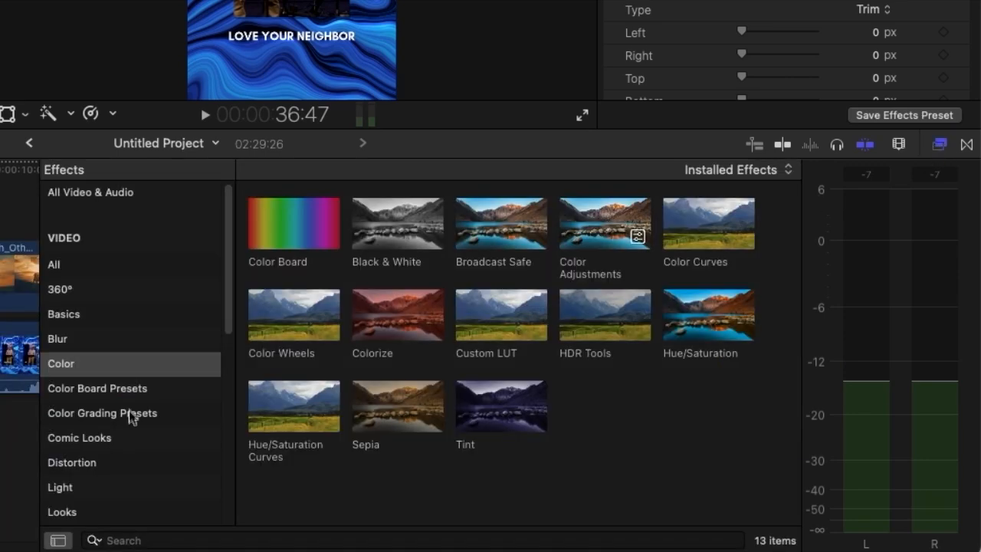
{"action": "scroll", "coordinate": [138, 408], "scroll_direction": "down", "scroll_amount": 5}
{"action": "scroll", "coordinate": [176, 387], "scroll_direction": "up", "scroll_amount": 5}
{"action": "left_click", "coordinate": [198, 371]}
{"action": "scroll", "coordinate": [192, 385], "scroll_direction": "down", "scroll_amount": 3}
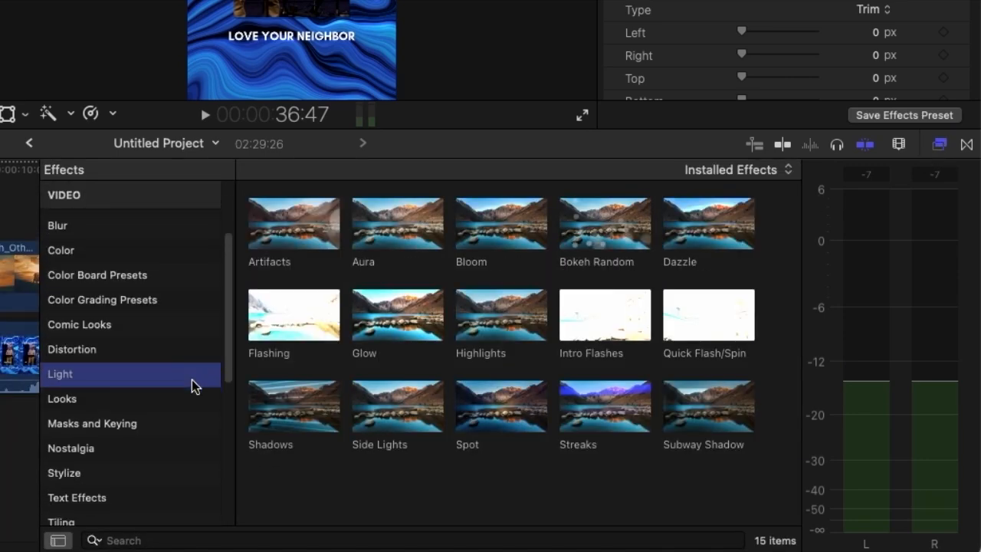
{"action": "scroll", "coordinate": [189, 389], "scroll_direction": "up", "scroll_amount": 5}
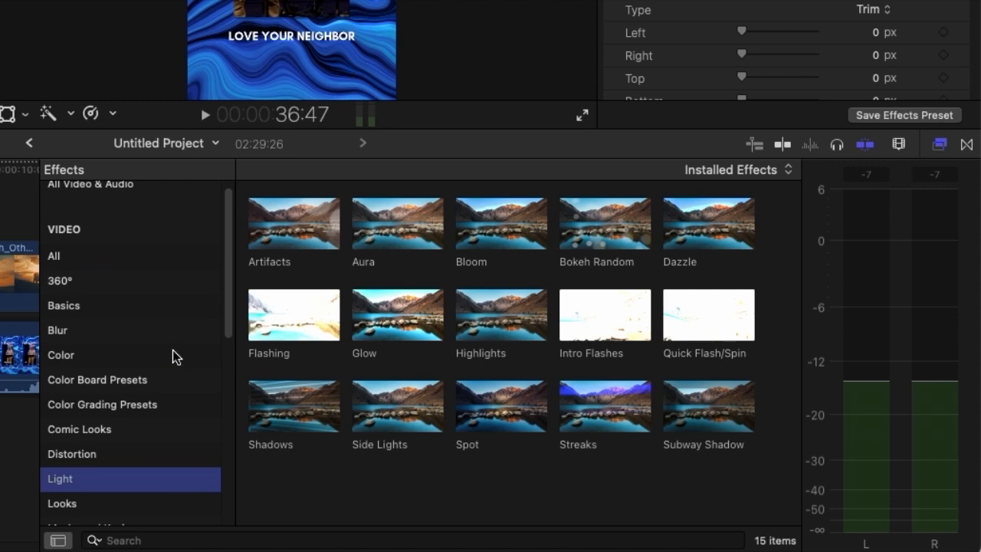
{"action": "scroll", "coordinate": [174, 355], "scroll_direction": "down", "scroll_amount": 5}
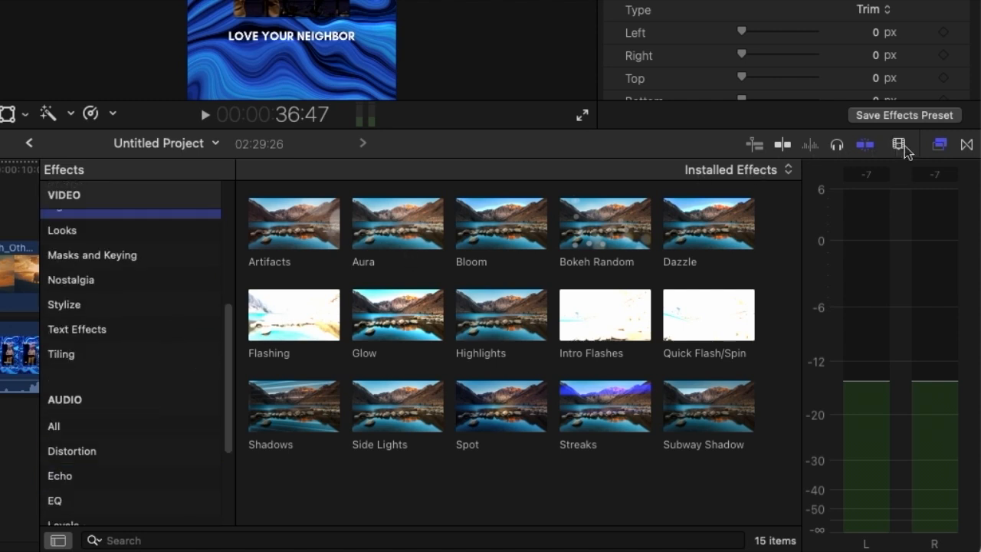
- Preview the Bloom, Flash and Lens Flare transitions in the Lights category
{"action": "left_click", "coordinate": [967, 144]}
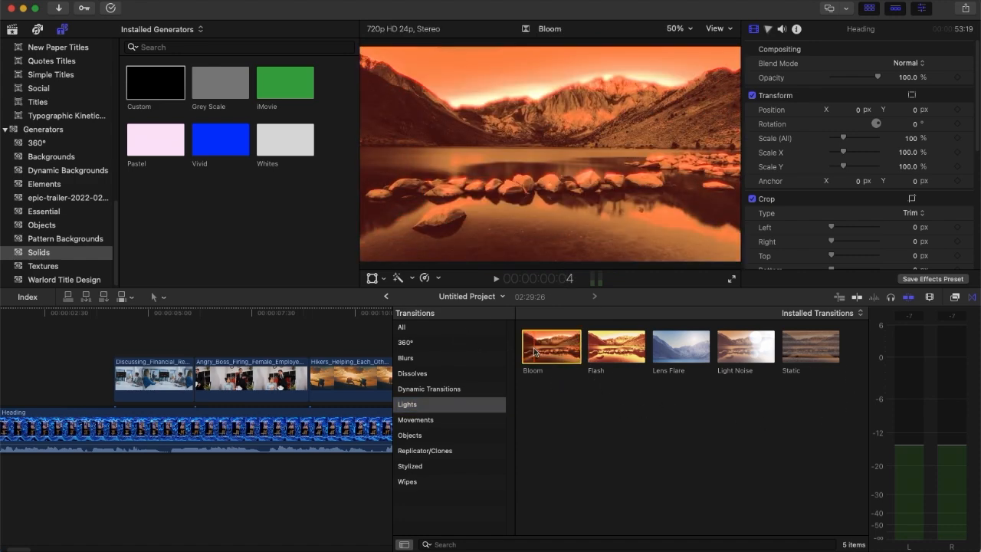
{"action": "left_click", "coordinate": [635, 354]}
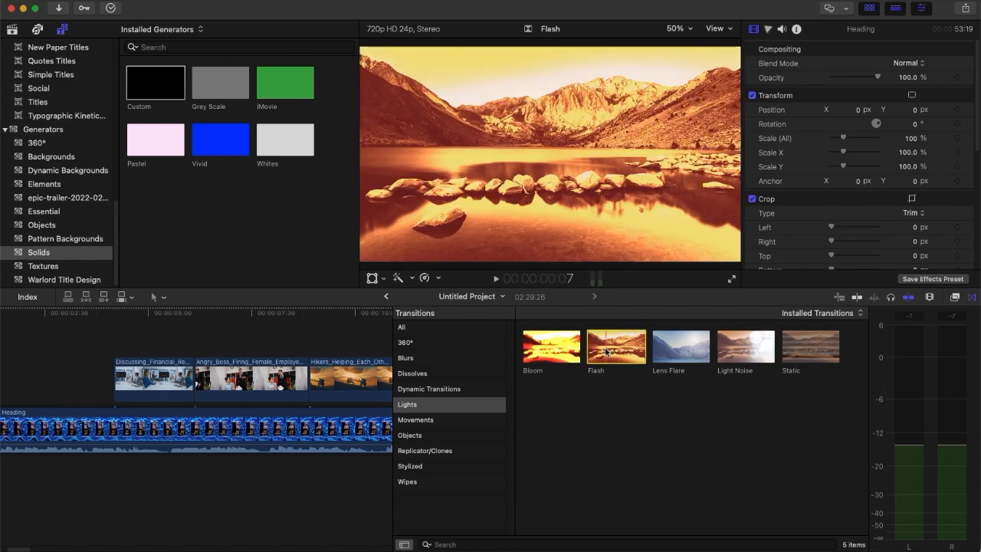
{"action": "left_click", "coordinate": [697, 349]}
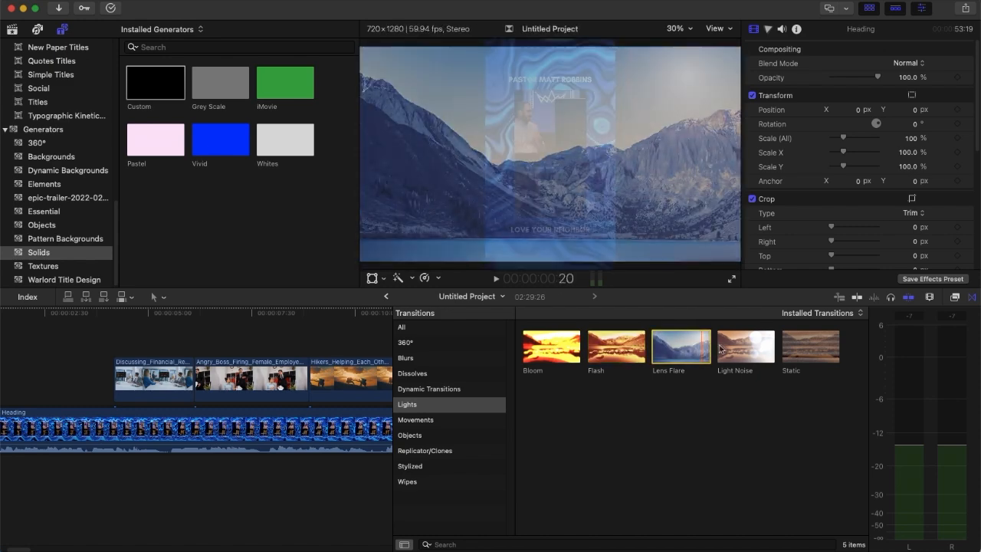
{"action": "left_click", "coordinate": [607, 421]}
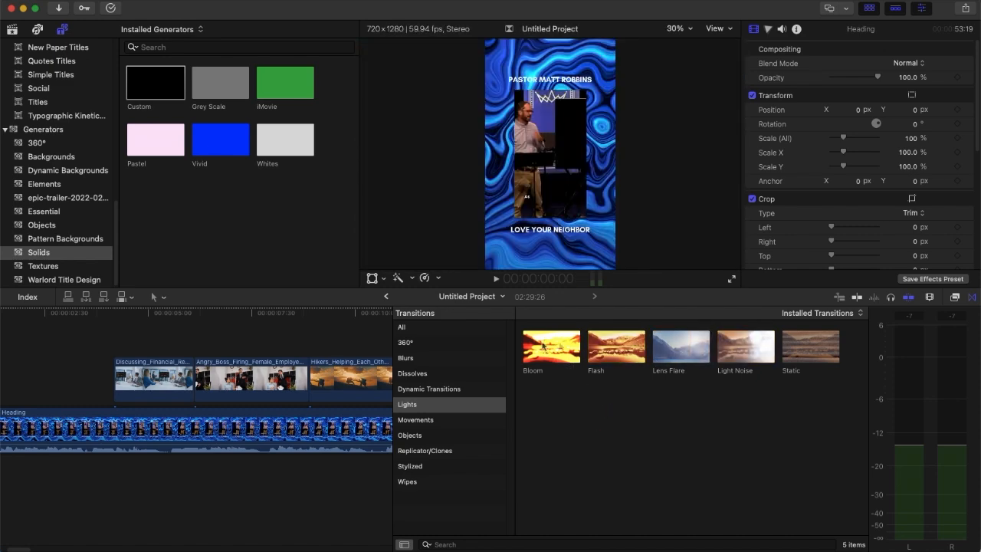
- Add a Bloom transition to the Discussing_Financial_Results clip, keep only the one at its start, and shorten it
{"action": "left_click", "coordinate": [611, 344]}
{"action": "left_click_drag", "start_coordinate": [553, 347], "coordinate": [119, 380]}
{"action": "left_click", "coordinate": [188, 378]}
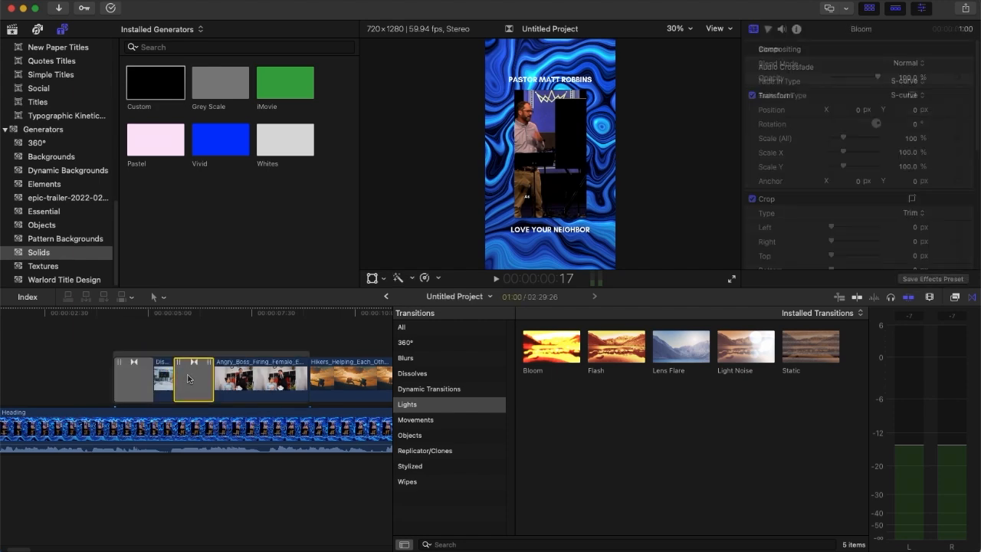
{"action": "key", "text": "Delete"}
{"action": "left_click_drag", "start_coordinate": [149, 375], "coordinate": [134, 376]}
{"action": "left_click_drag", "start_coordinate": [100, 314], "coordinate": [136, 331]}
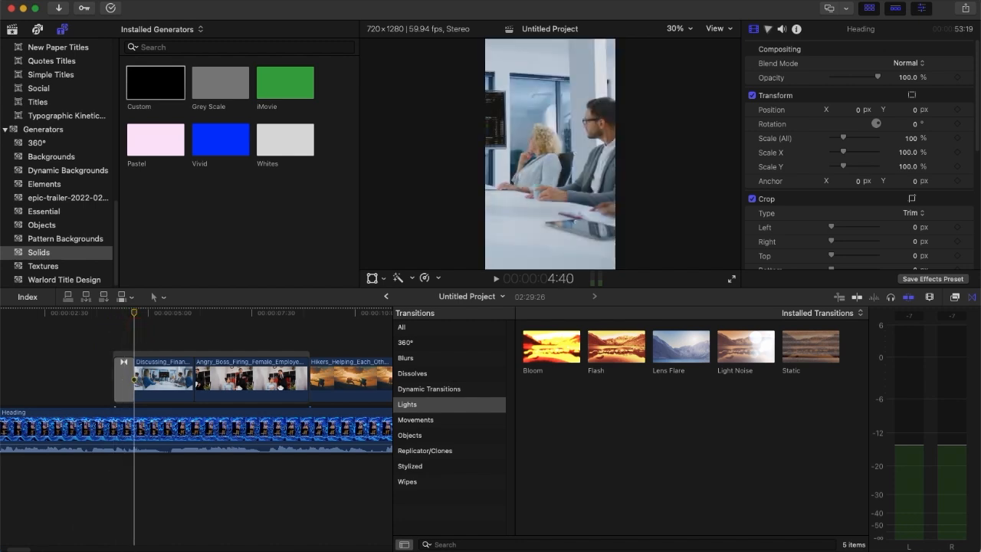
- Add a Bloom transition at the end of the Aerial_Timelapse_Of_Kuala_Lumpur_City_Skyline clip, allowing the media overlap
{"action": "left_click_drag", "start_coordinate": [18, 547], "coordinate": [51, 546]}
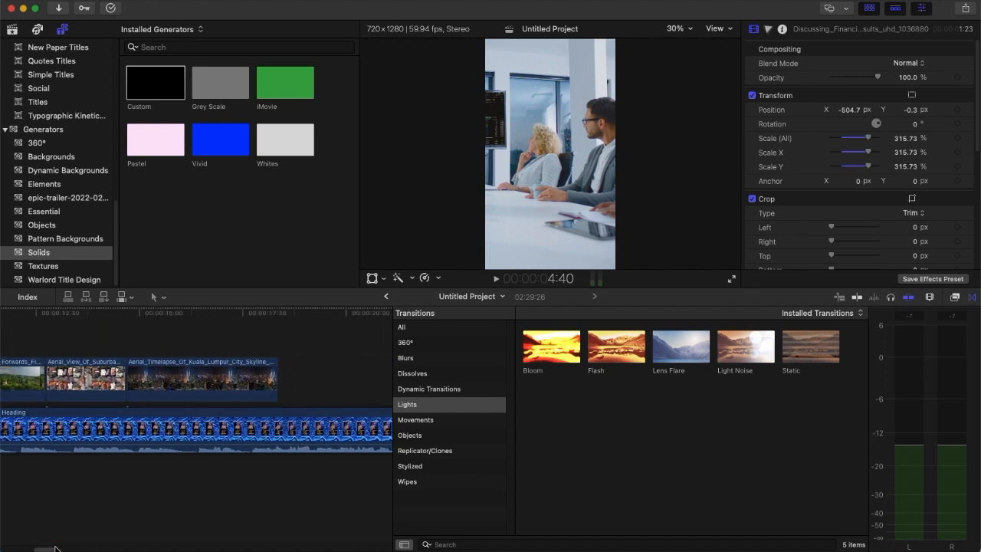
{"action": "left_click_drag", "start_coordinate": [239, 381], "coordinate": [36, 381]}
{"action": "scroll", "coordinate": [208, 404], "scroll_direction": "right", "scroll_amount": 8}
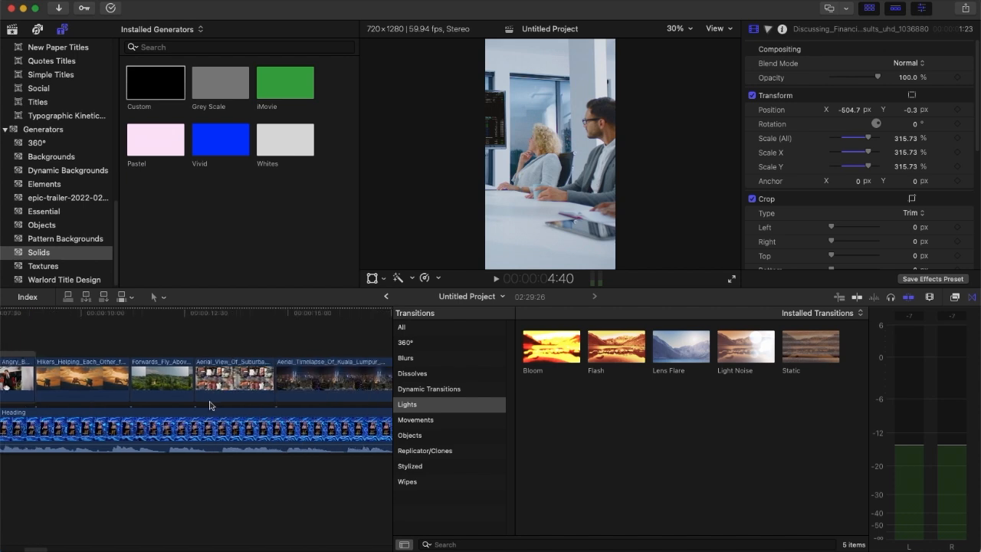
{"action": "left_click_drag", "start_coordinate": [522, 347], "coordinate": [110, 360]}
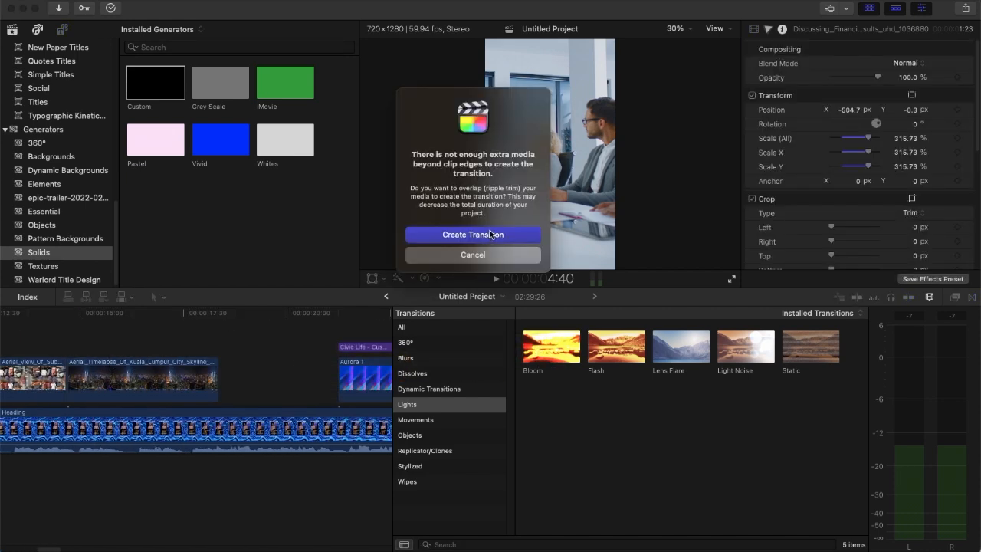
{"action": "left_click", "coordinate": [489, 237]}
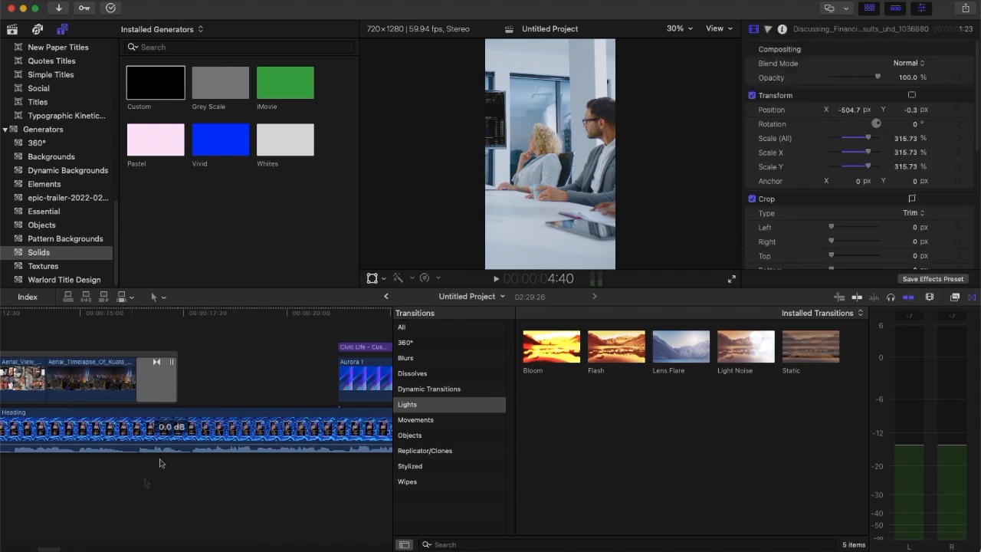
{"action": "left_click_drag", "start_coordinate": [50, 550], "coordinate": [23, 550]}
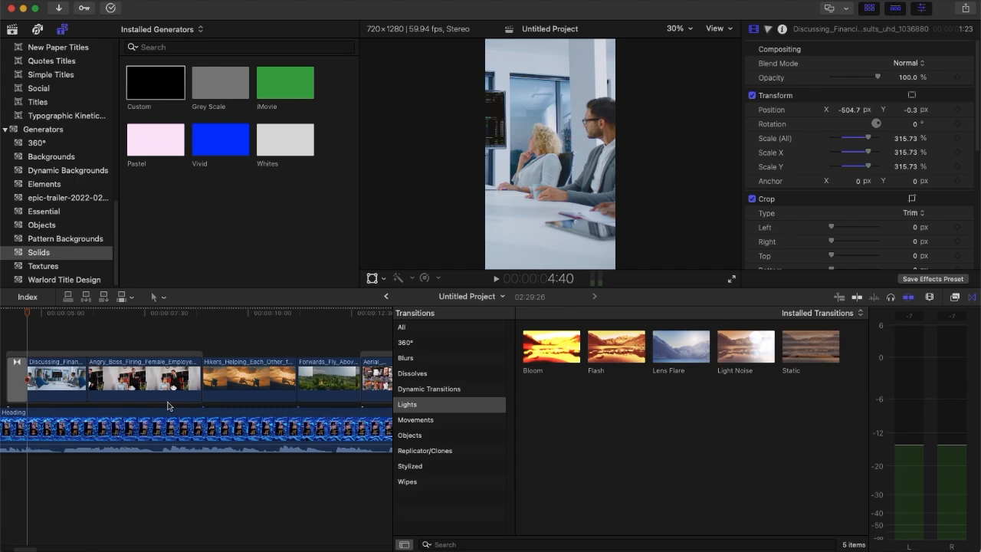
- Delete the empty gap clip that follows the end of the Heading clip and return to the timeline start
{"action": "left_click_drag", "start_coordinate": [562, 347], "coordinate": [562, 348]}
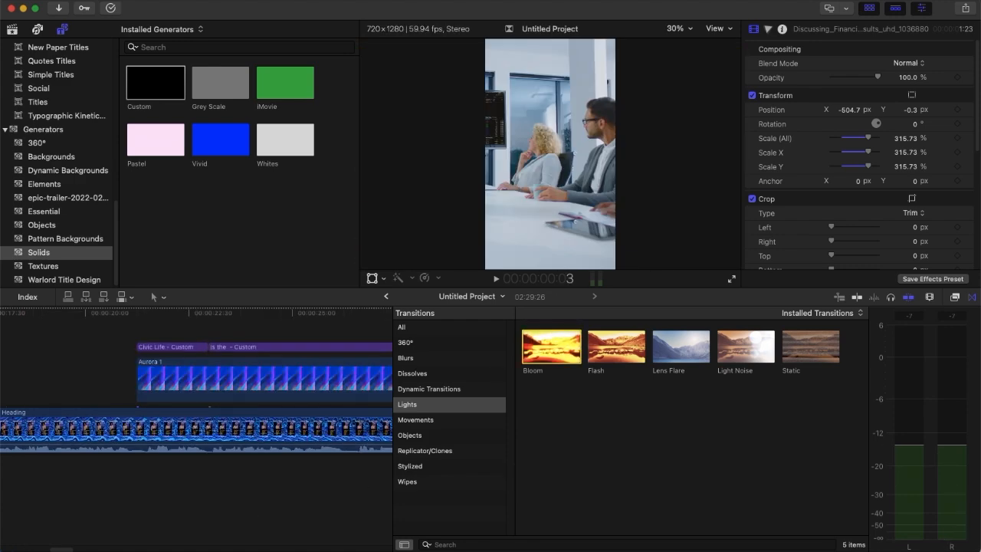
{"action": "scroll", "coordinate": [100, 446], "scroll_direction": "down", "scroll_amount": 5}
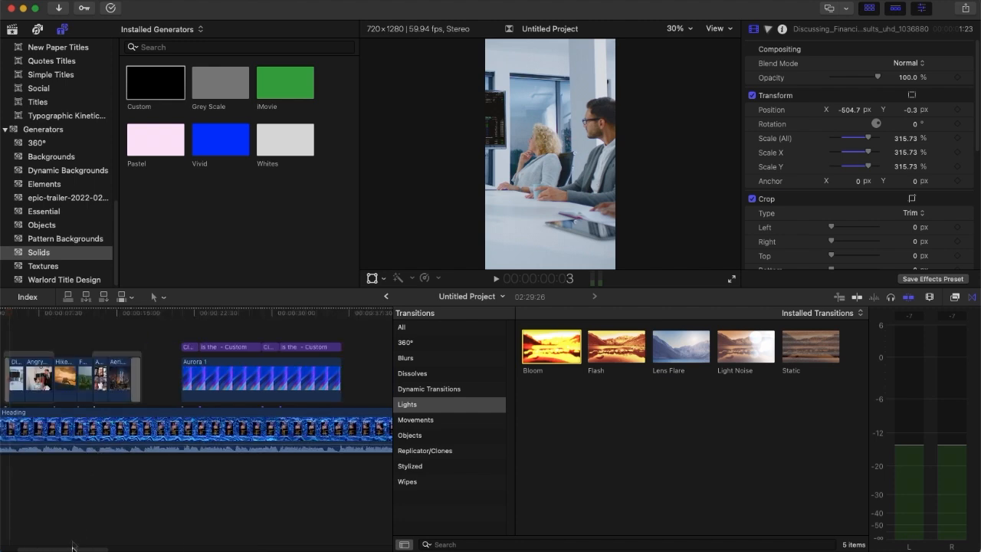
{"action": "left_click_drag", "start_coordinate": [80, 548], "coordinate": [127, 547]}
{"action": "left_click", "coordinate": [225, 433]}
{"action": "key", "text": "Delete"}
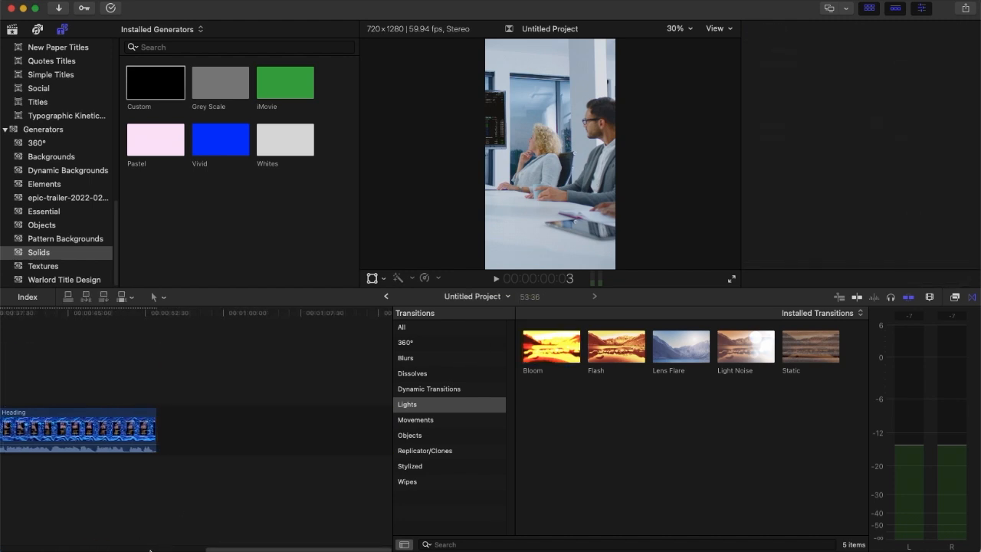
{"action": "left_click_drag", "start_coordinate": [235, 548], "coordinate": [31, 548]}
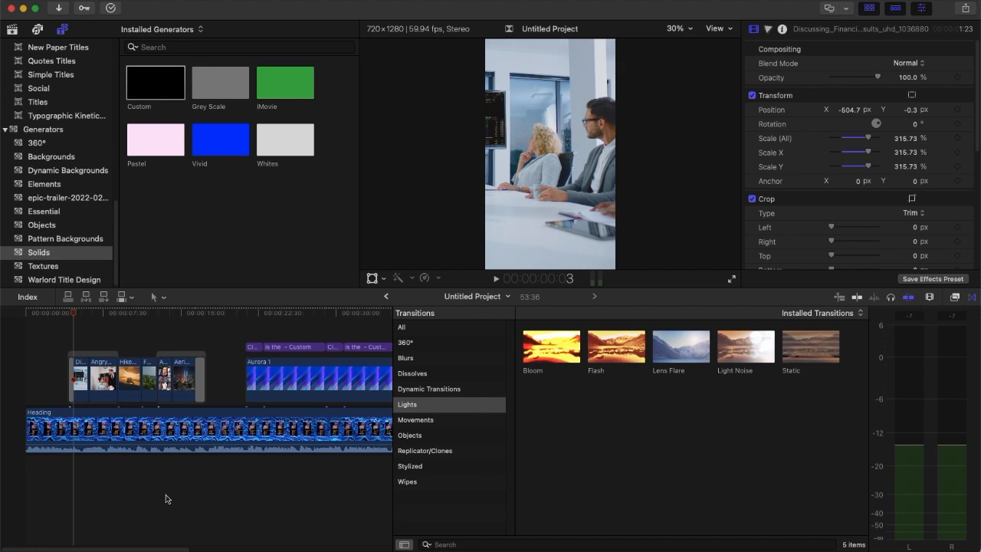
- Select the Heading sermon clip and enable Equalization in its audio enhancements
{"action": "left_click", "coordinate": [54, 371]}
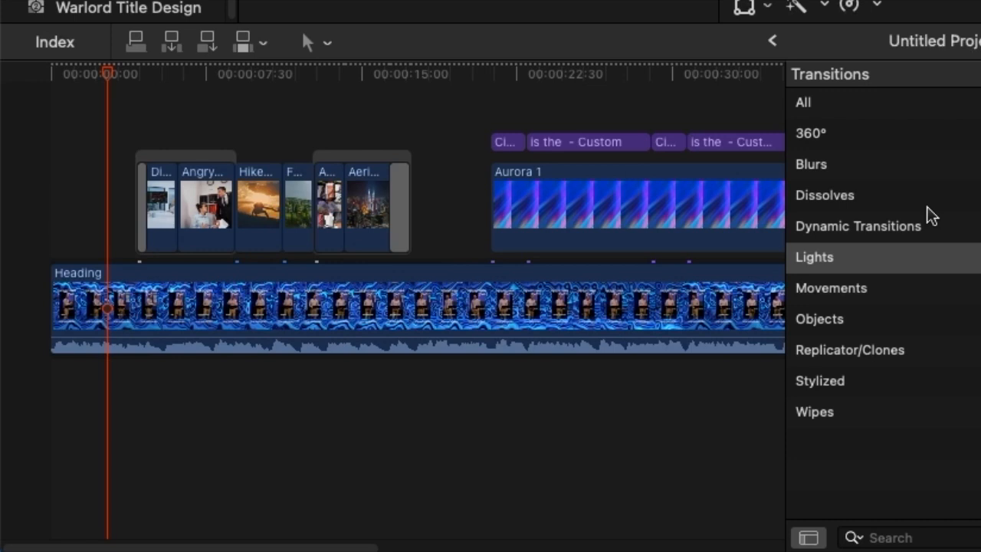
{"action": "left_click", "coordinate": [439, 331]}
{"action": "left_click_drag", "start_coordinate": [300, 547], "coordinate": [276, 545]}
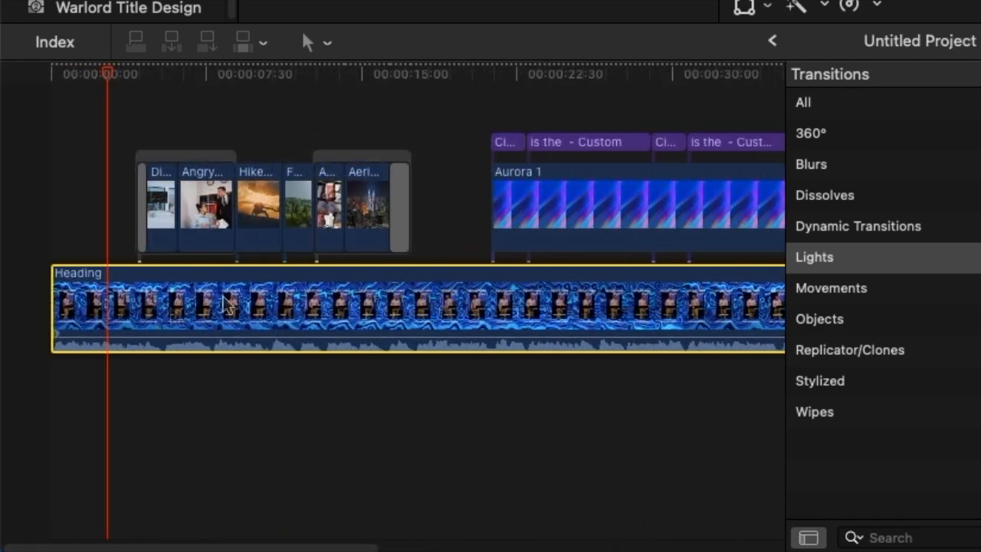
{"action": "left_click", "coordinate": [261, 548]}
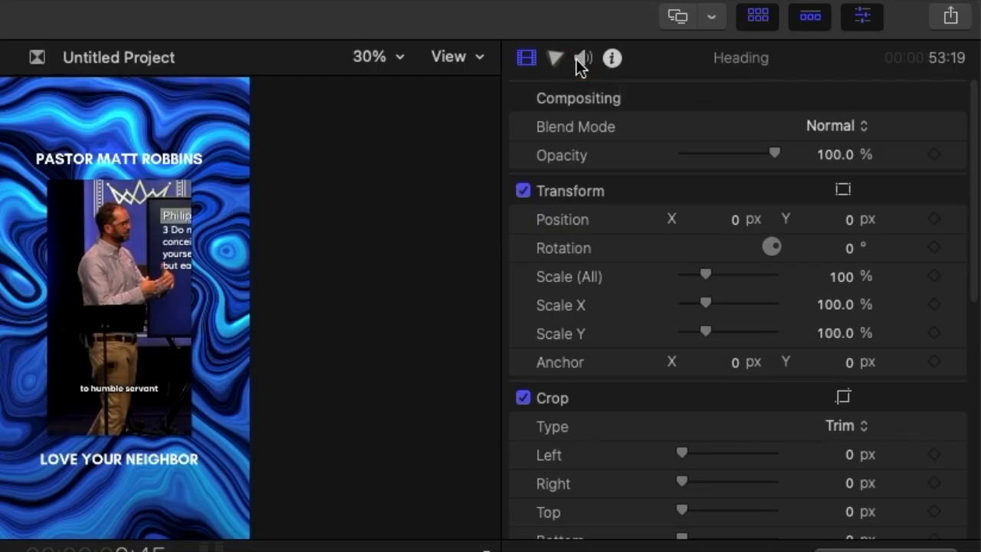
{"action": "left_click", "coordinate": [782, 28]}
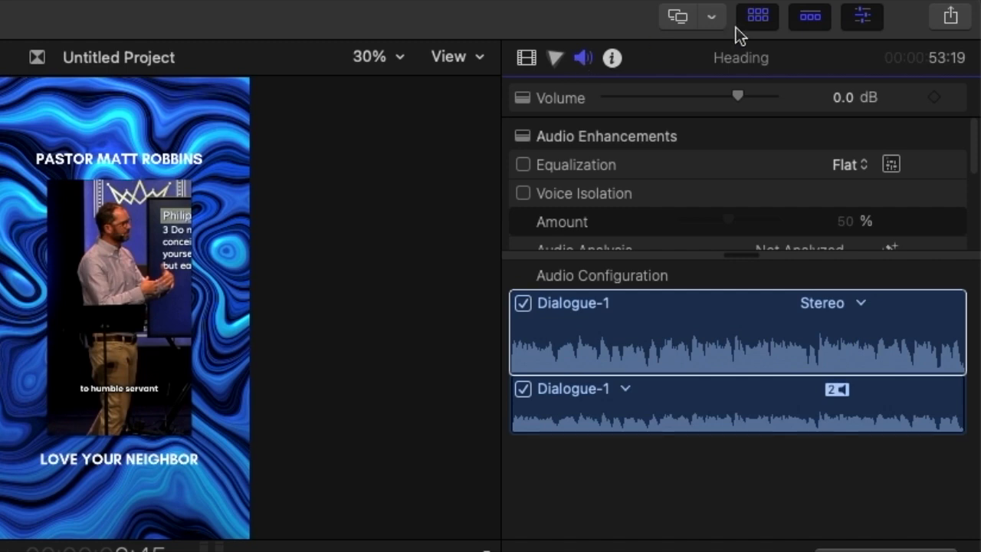
{"action": "scroll", "coordinate": [830, 188], "scroll_direction": "down", "scroll_amount": 1}
{"action": "scroll", "coordinate": [808, 166], "scroll_direction": "up", "scroll_amount": 1}
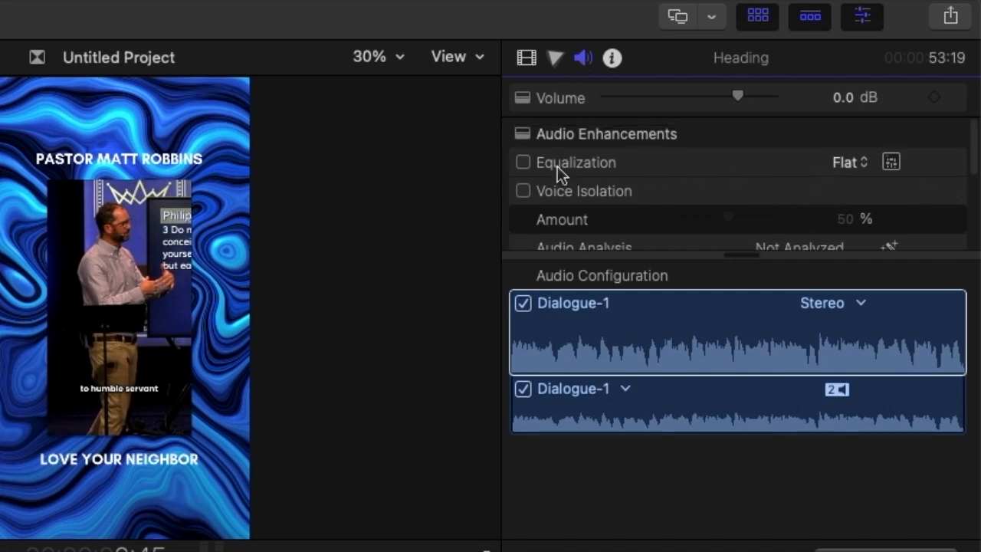
{"action": "left_click", "coordinate": [526, 163]}
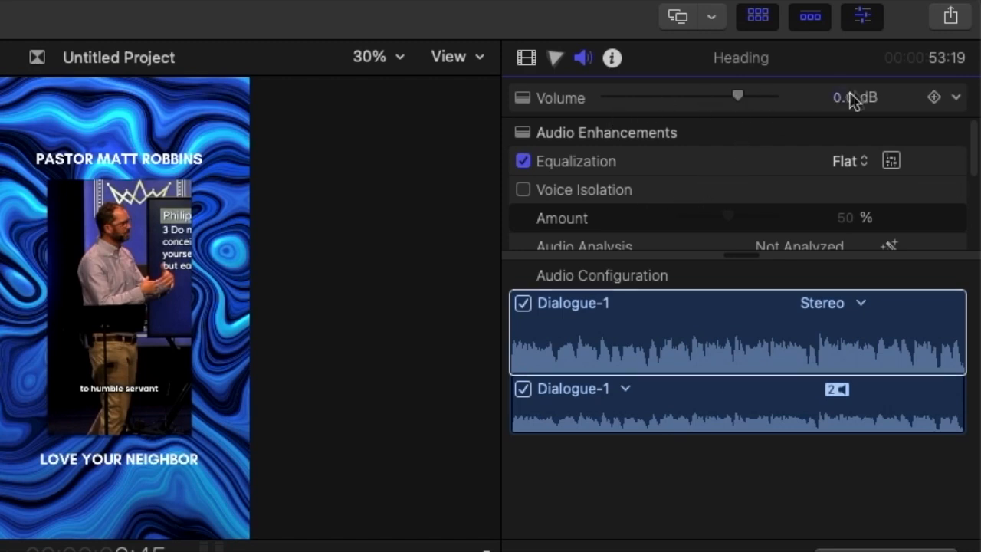
- Raise the Heading clip's volume to 6.0 dB
{"action": "left_click_drag", "start_coordinate": [739, 100], "coordinate": [762, 108]}
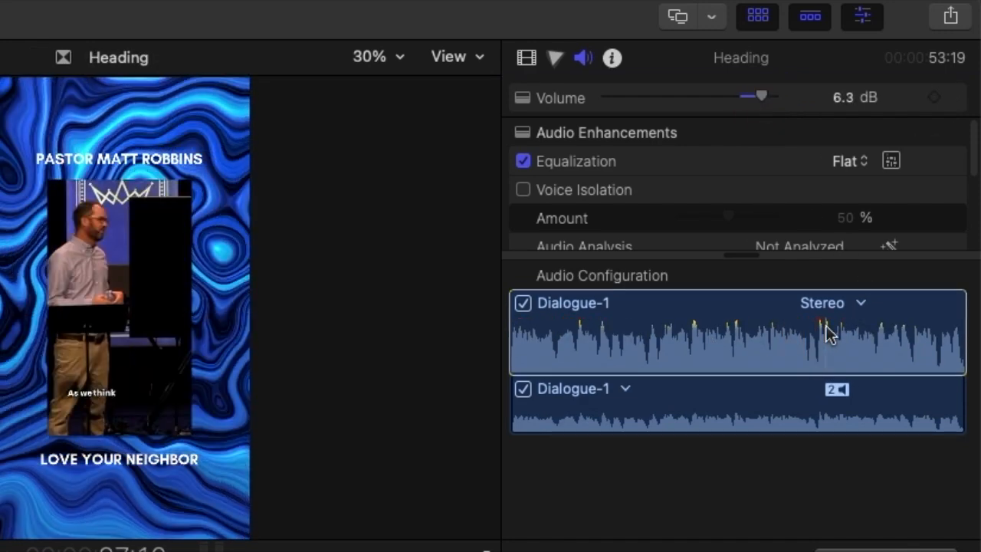
{"action": "left_click_drag", "start_coordinate": [764, 97], "coordinate": [768, 103]}
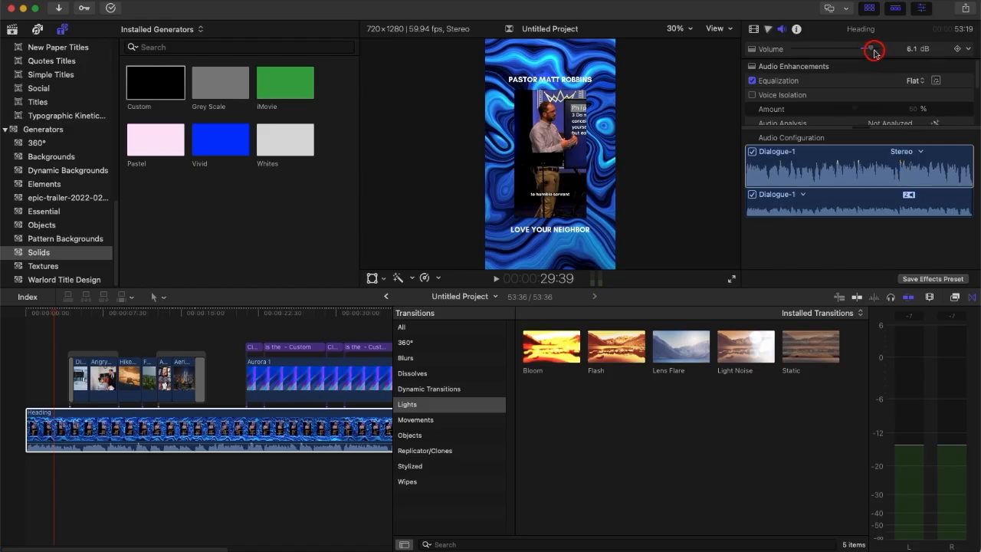
{"action": "left_click_drag", "start_coordinate": [874, 53], "coordinate": [876, 51]}
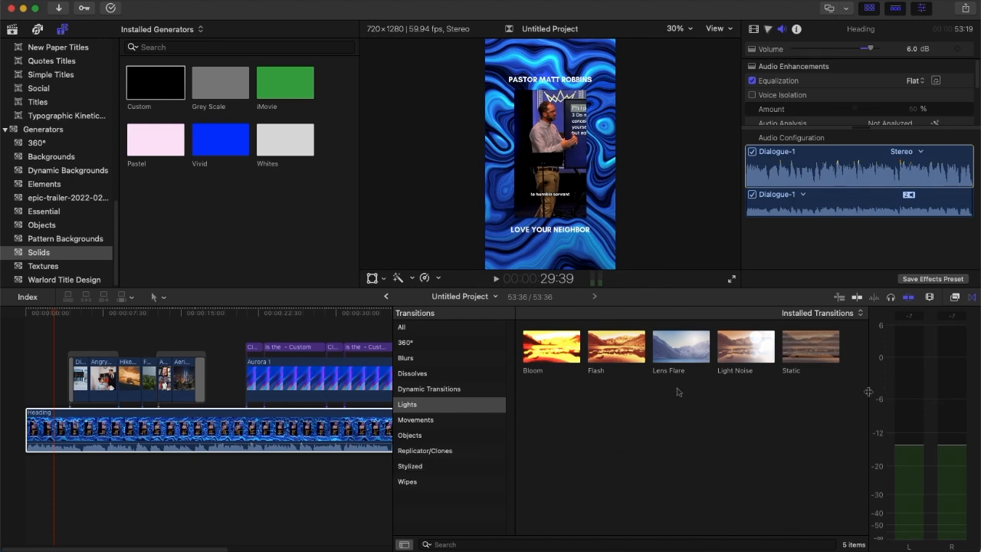
- Check the Heading clip's remaining audio settings and its Dialogue-1 channel configuration
{"action": "mouse_move", "coordinate": [54, 314]}
{"action": "left_mouse_down"}
{"action": "mouse_move", "coordinate": [77, 311]}
{"action": "mouse_move", "coordinate": [44, 314]}
{"action": "left_mouse_up"}
{"action": "scroll", "coordinate": [905, 84], "scroll_direction": "down", "scroll_amount": 5}
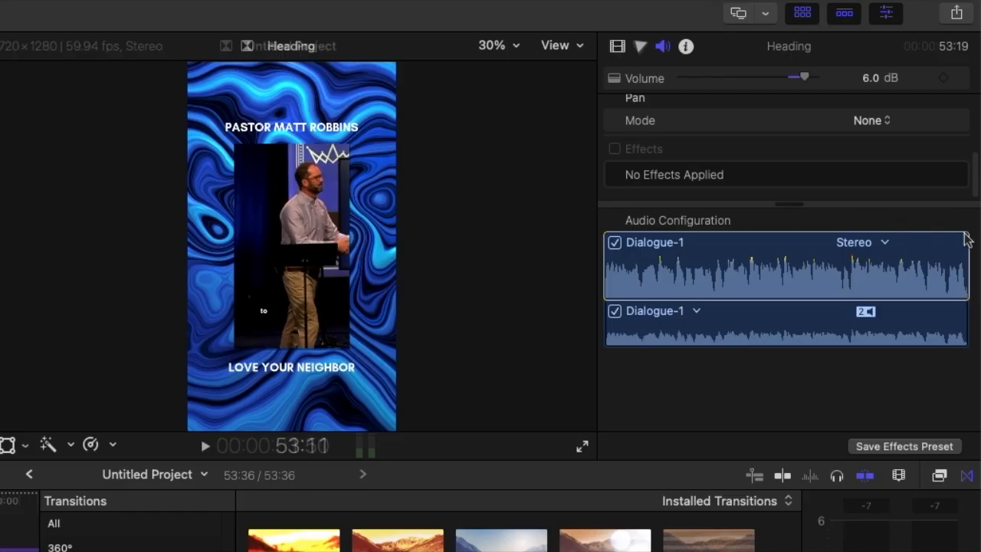
{"action": "left_click", "coordinate": [919, 152]}
{"action": "left_click", "coordinate": [885, 247]}
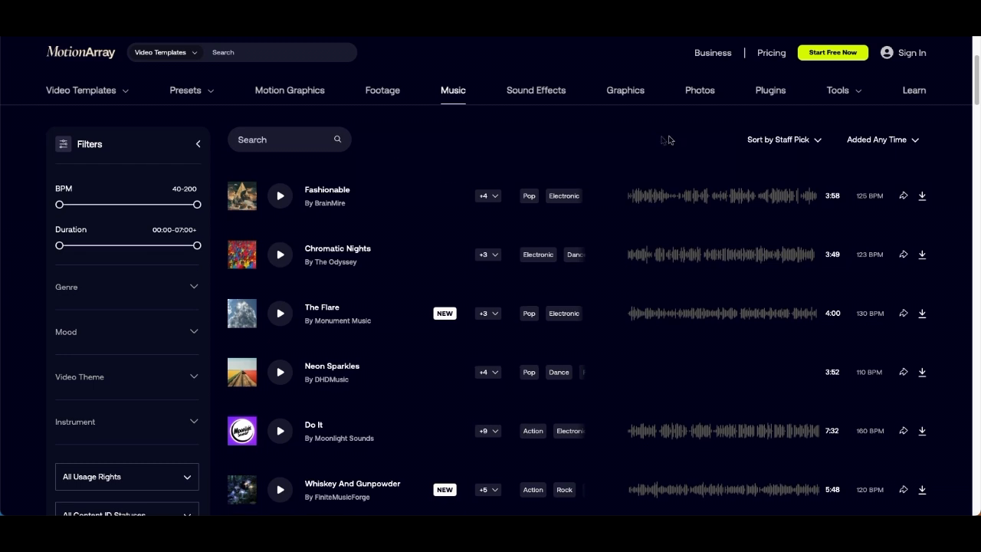
- Switch to the Motion Array website and browse its music tracks
{"action": "scroll", "coordinate": [686, 149], "scroll_direction": "down", "scroll_amount": 1}
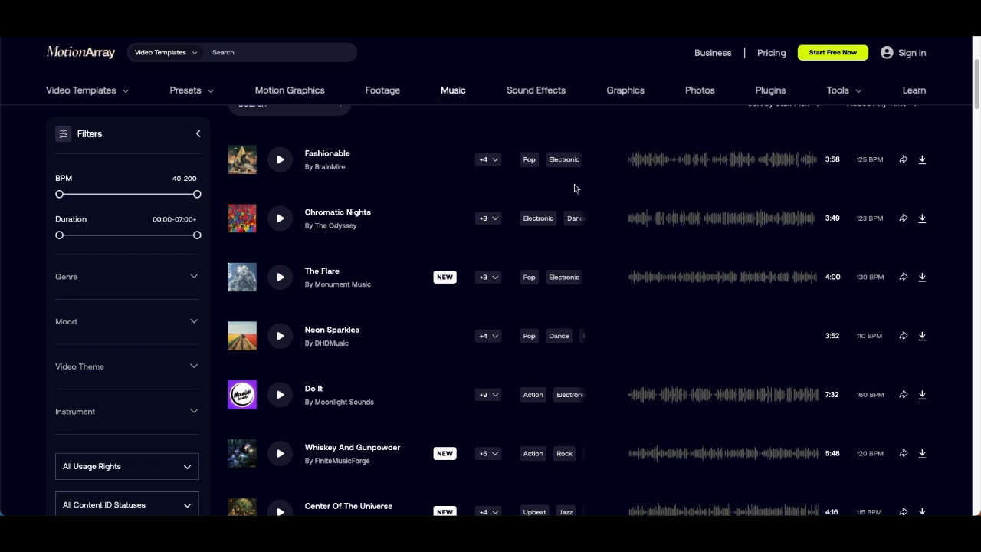
{"action": "scroll", "coordinate": [656, 181], "scroll_direction": "down", "scroll_amount": 1}
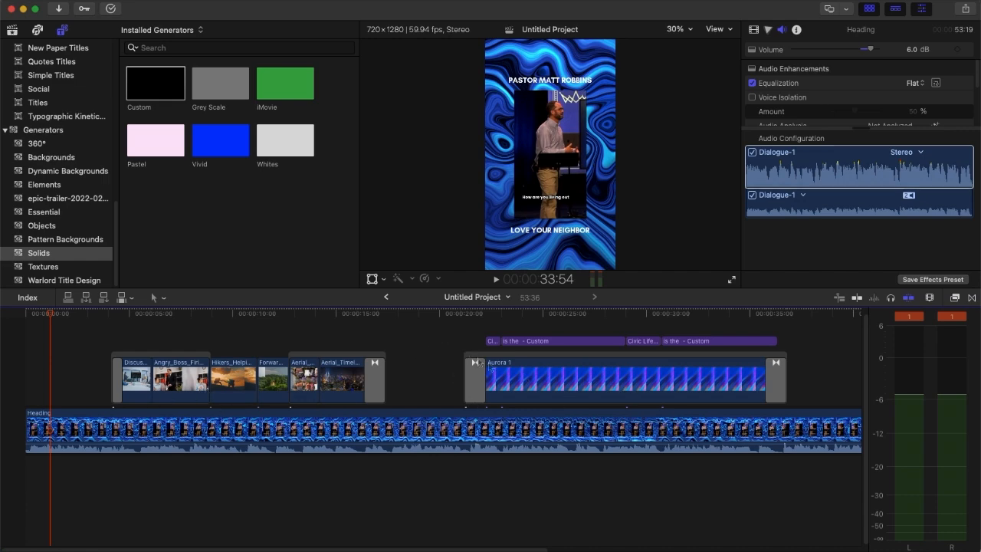
- In Final Cut Pro, place MA_AlexMakeMusic_MomentsOfPureLove_60s beneath the Heading clip from the timeline start and trim its end to 54:10
{"action": "left_click_drag", "start_coordinate": [873, 469], "coordinate": [27, 472]}
{"action": "left_click_drag", "start_coordinate": [105, 549], "coordinate": [341, 549]}
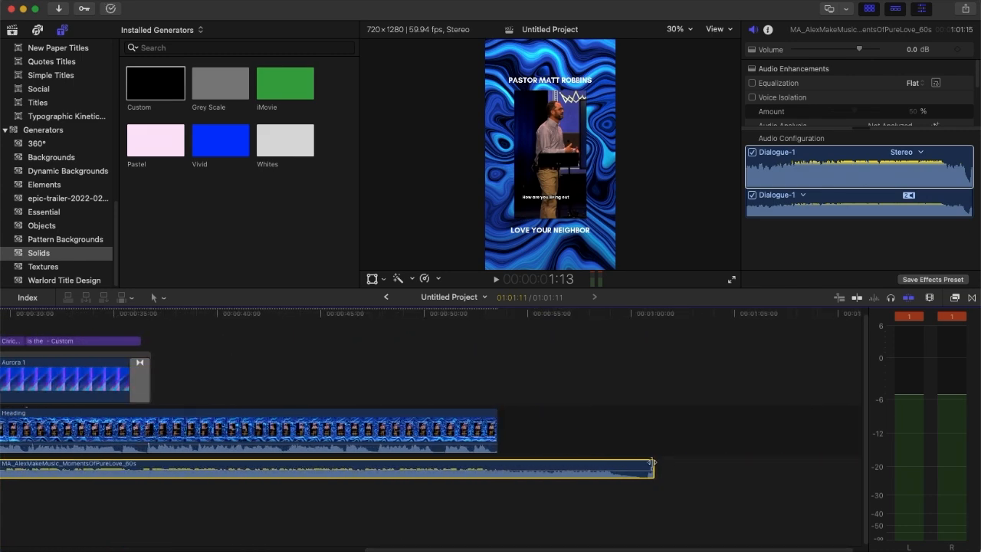
{"action": "left_click_drag", "start_coordinate": [656, 467], "coordinate": [496, 464]}
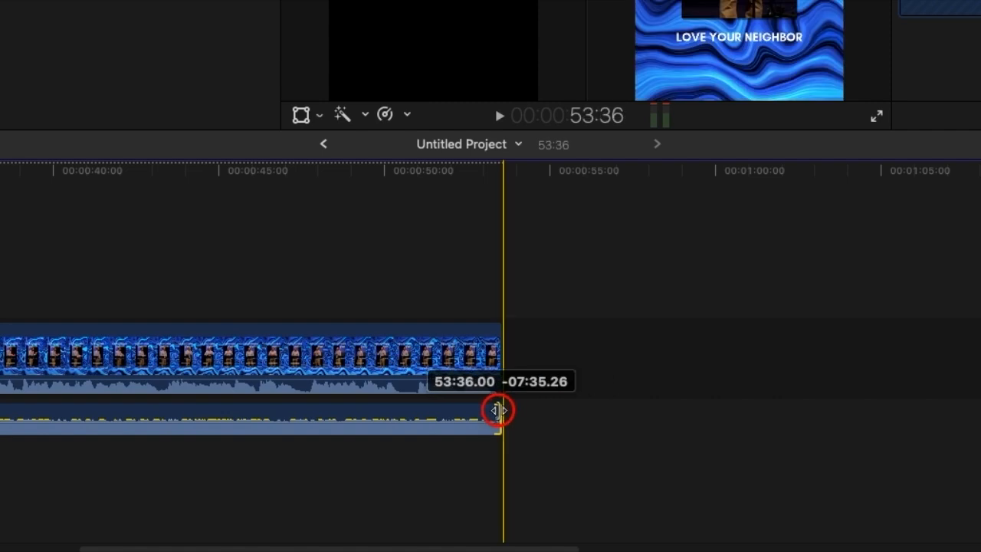
{"action": "left_click_drag", "start_coordinate": [497, 410], "coordinate": [519, 413]}
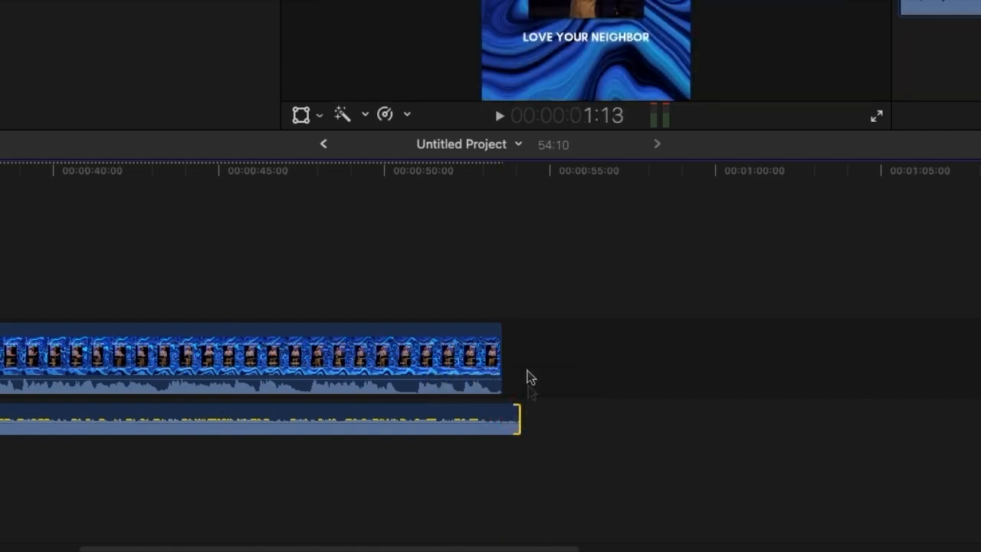
- Fine-trim the end of the music track to 54:00, just past the end of the Heading clip
{"action": "left_click", "coordinate": [494, 294]}
{"action": "key", "text": "super+equal"}
{"action": "key", "text": "super+equal"}
{"action": "key", "text": "super+equal"}
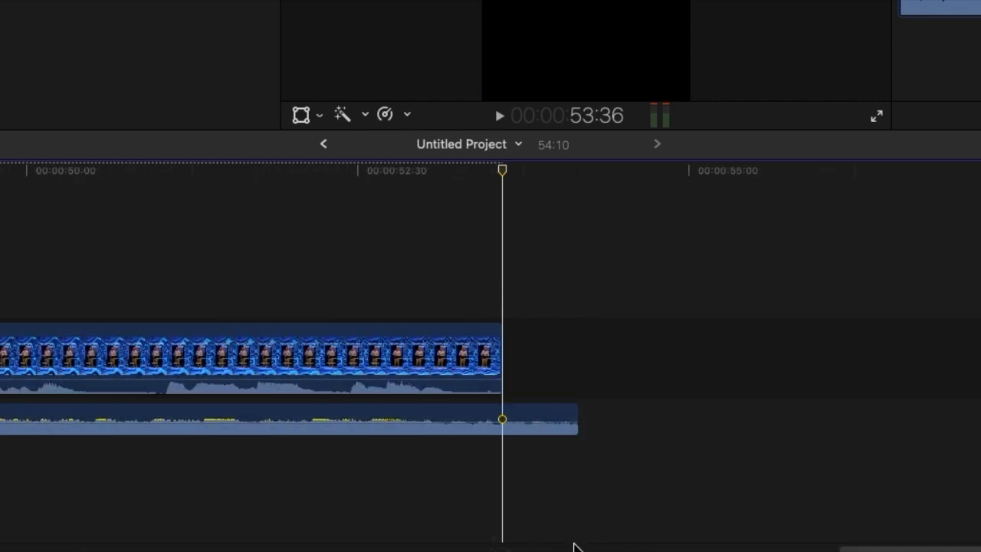
{"action": "left_click_drag", "start_coordinate": [893, 549], "coordinate": [891, 544]}
{"action": "left_click_drag", "start_coordinate": [606, 407], "coordinate": [584, 404]}
- Lower the MA_AlexMakeMusic_MomentsOfPureLove_60s track's volume to about -17 dB beneath the sermon audio
{"action": "left_click_drag", "start_coordinate": [742, 550], "coordinate": [2, 517]}
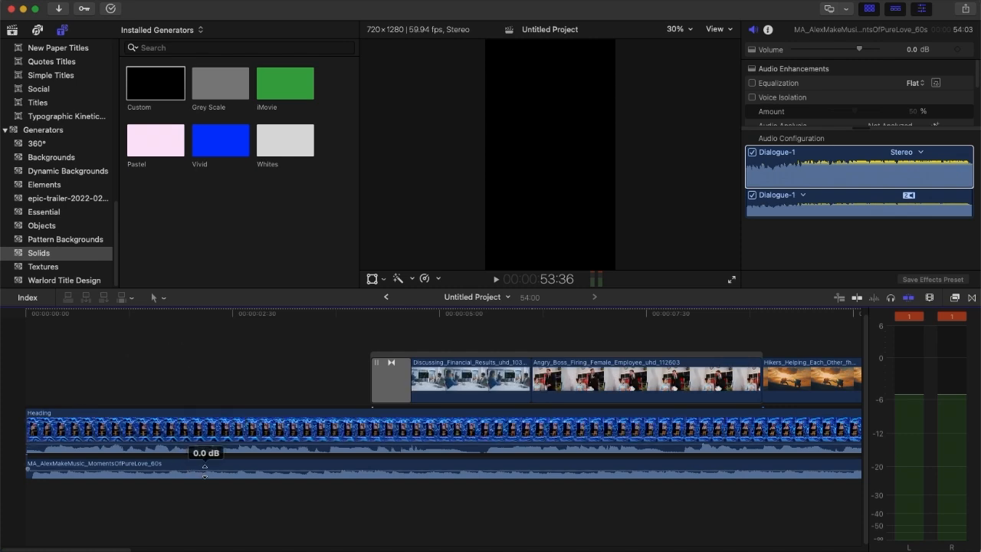
{"action": "left_click_drag", "start_coordinate": [205, 470], "coordinate": [209, 472]}
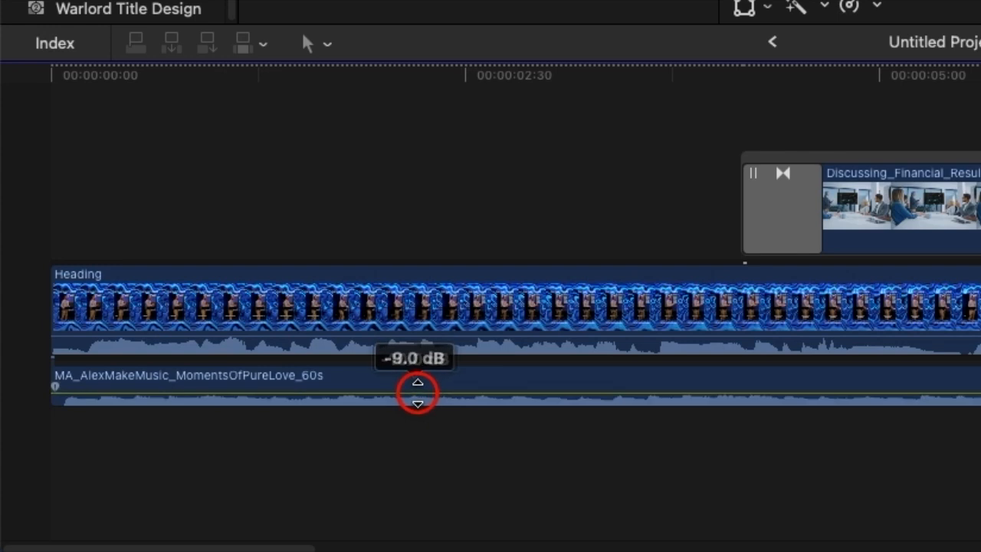
{"action": "left_click_drag", "start_coordinate": [419, 393], "coordinate": [427, 394]}
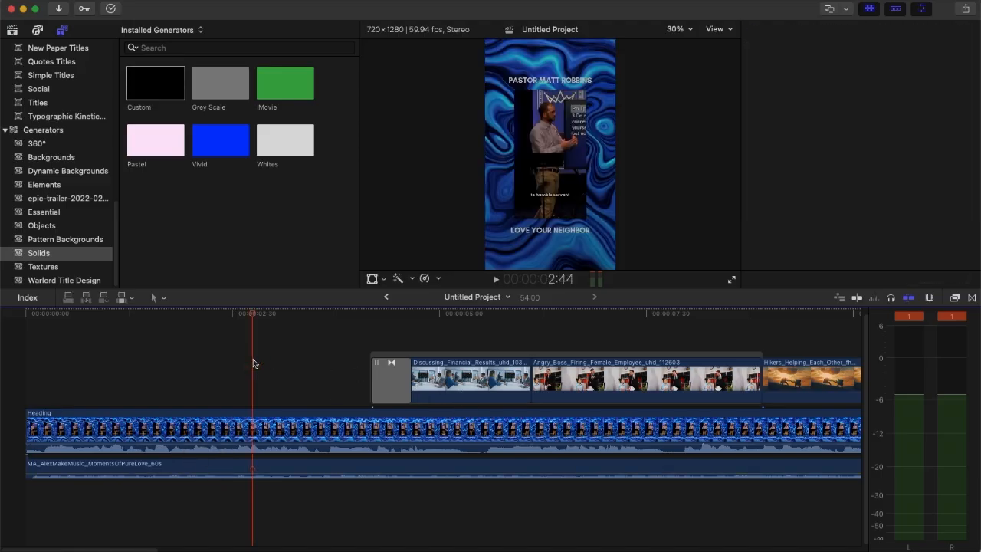
{"action": "key", "text": "super+4"}
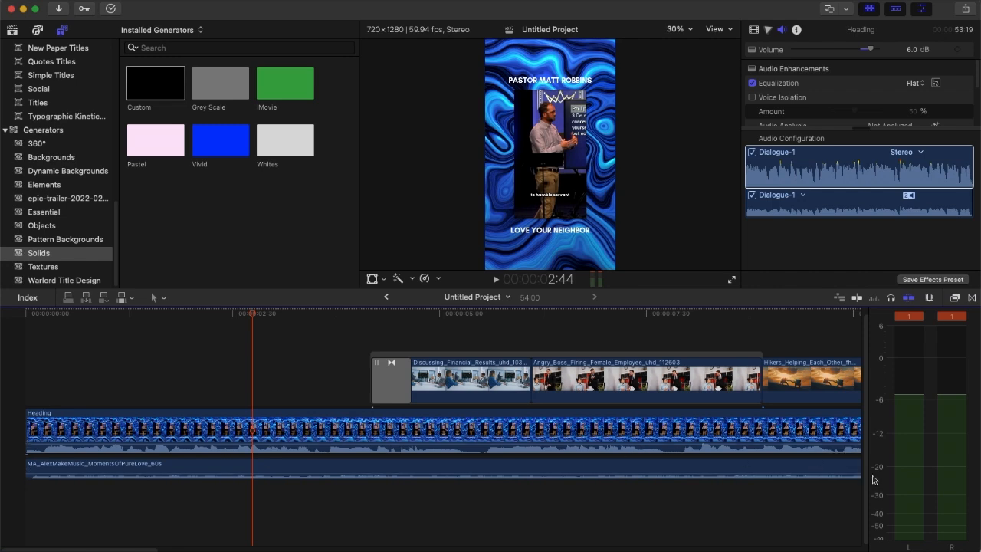